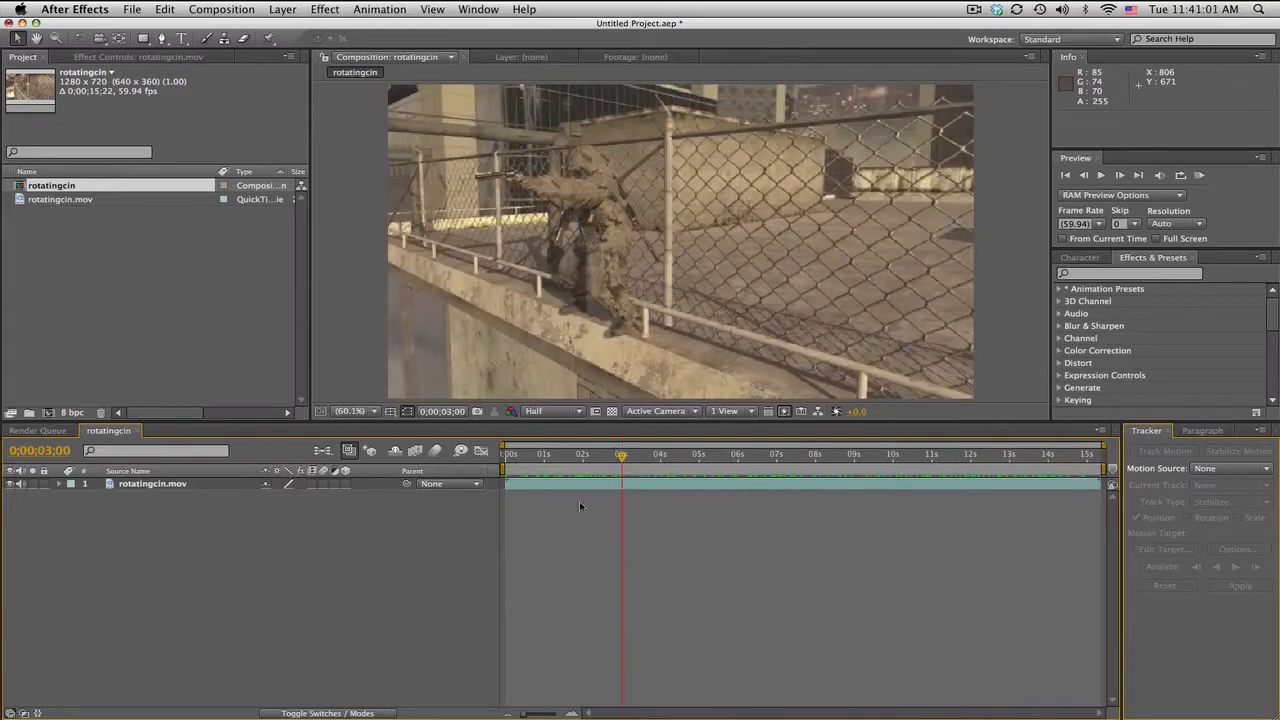
Step: Scrub through the rotatingcin footage to review the shot, and select its layer
{"action": "left_click", "coordinate": [564, 455]}
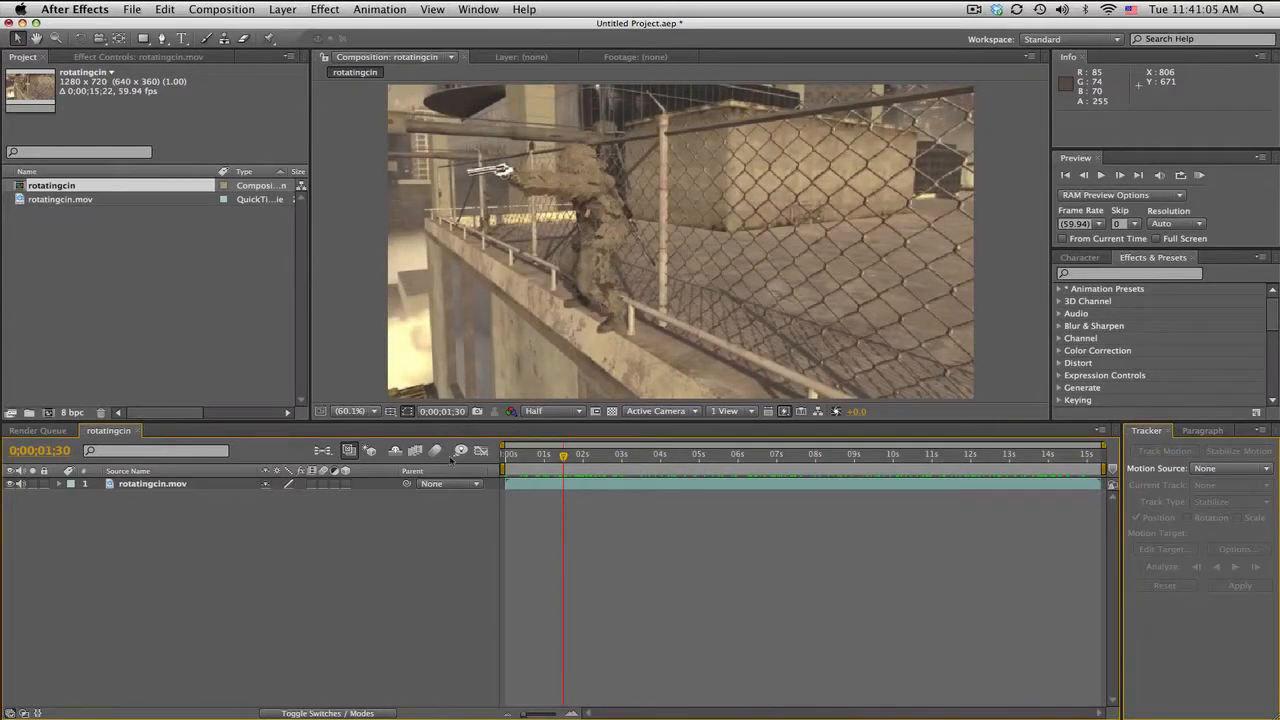
{"action": "left_click_drag", "start_coordinate": [523, 458], "coordinate": [695, 466]}
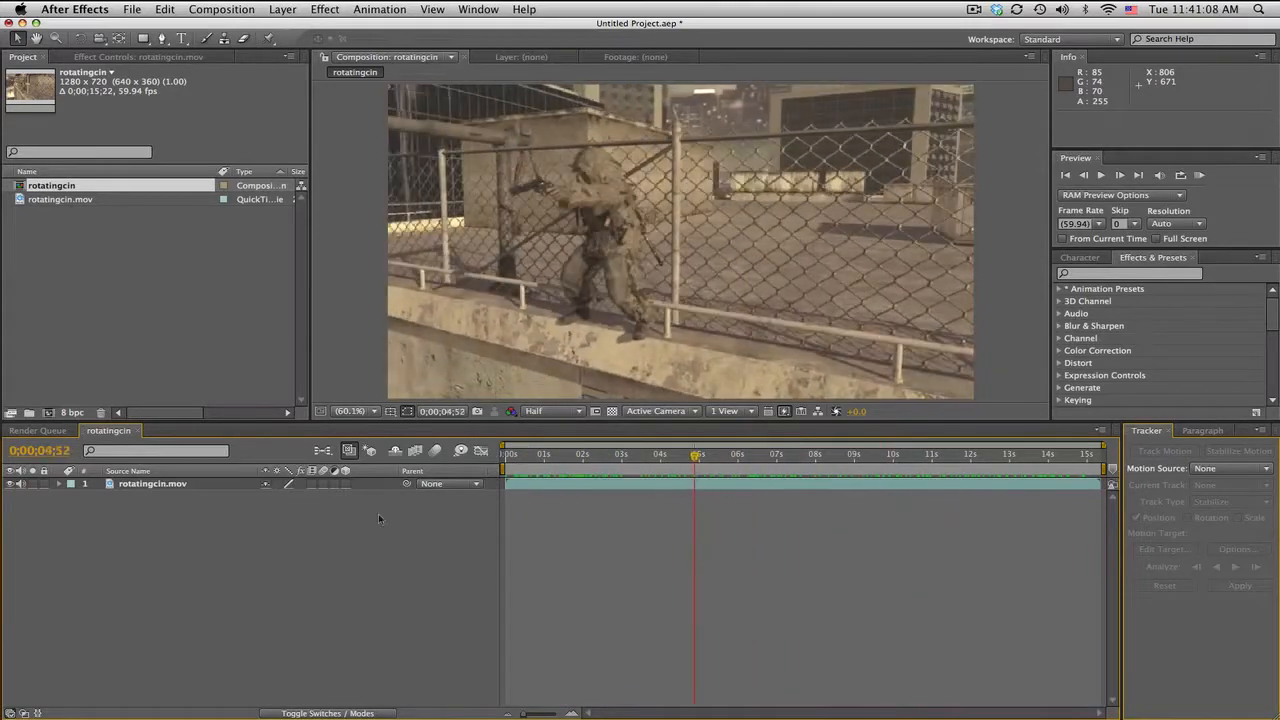
{"action": "left_click", "coordinate": [201, 486]}
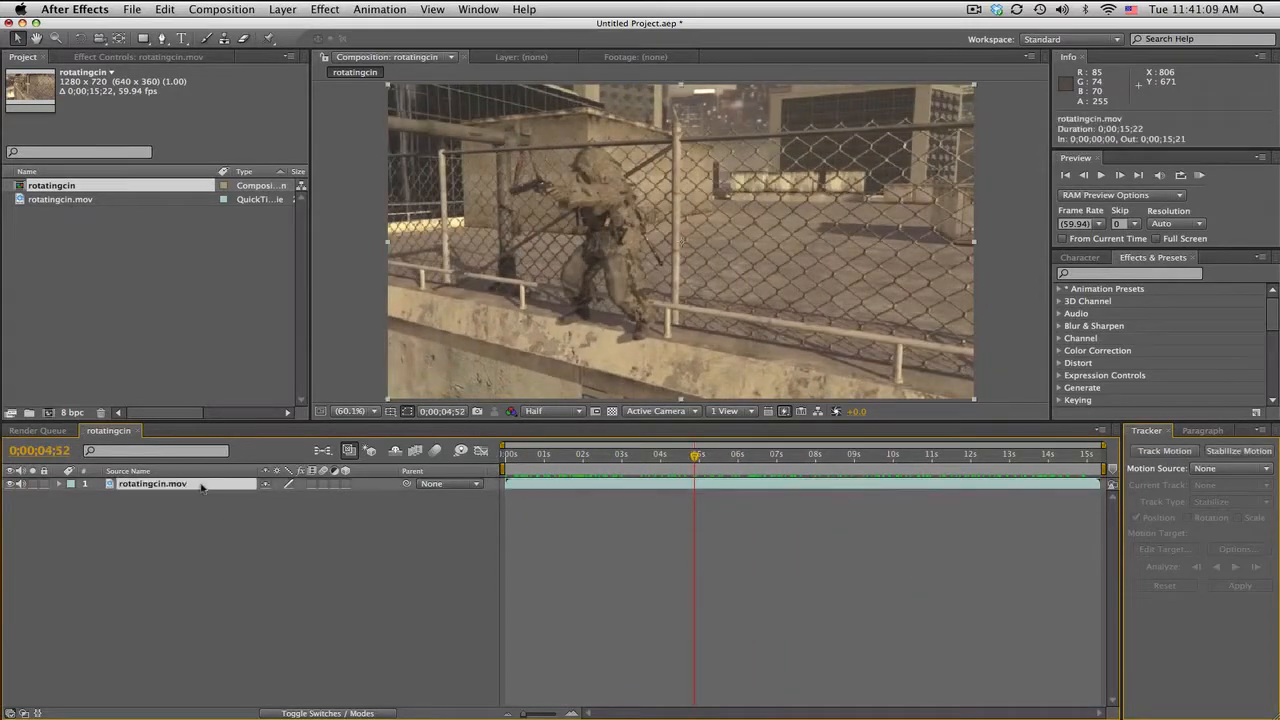
Step: Add the rotatingcin composition to the render queue, check the output module's available formats, and return to the composition's timeline
{"action": "left_click", "coordinate": [224, 9]}
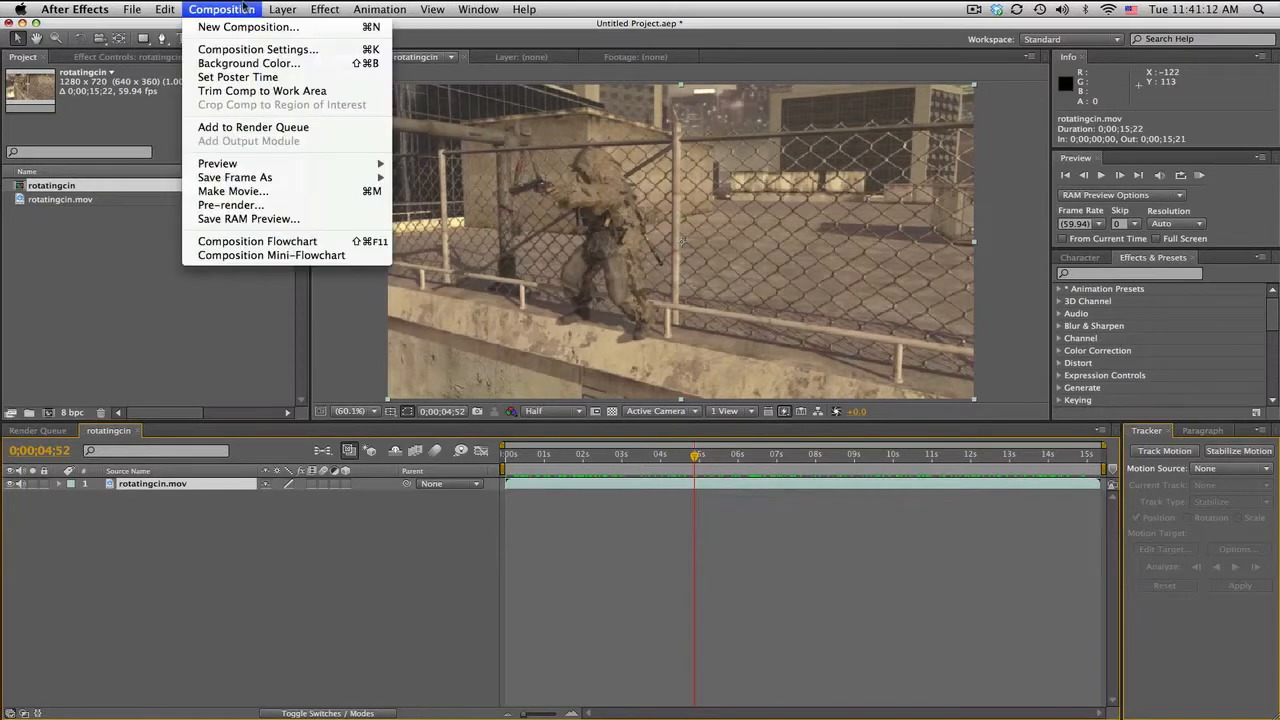
{"action": "left_click", "coordinate": [236, 128]}
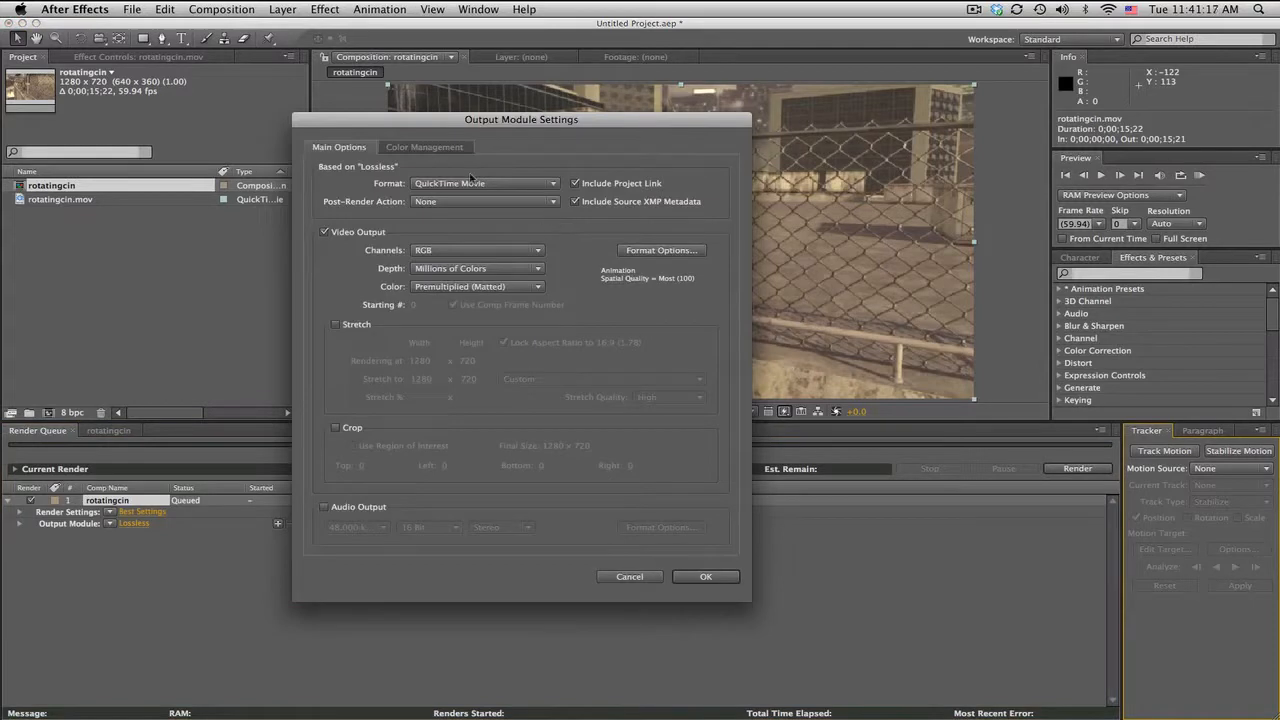
{"action": "left_click", "coordinate": [474, 183]}
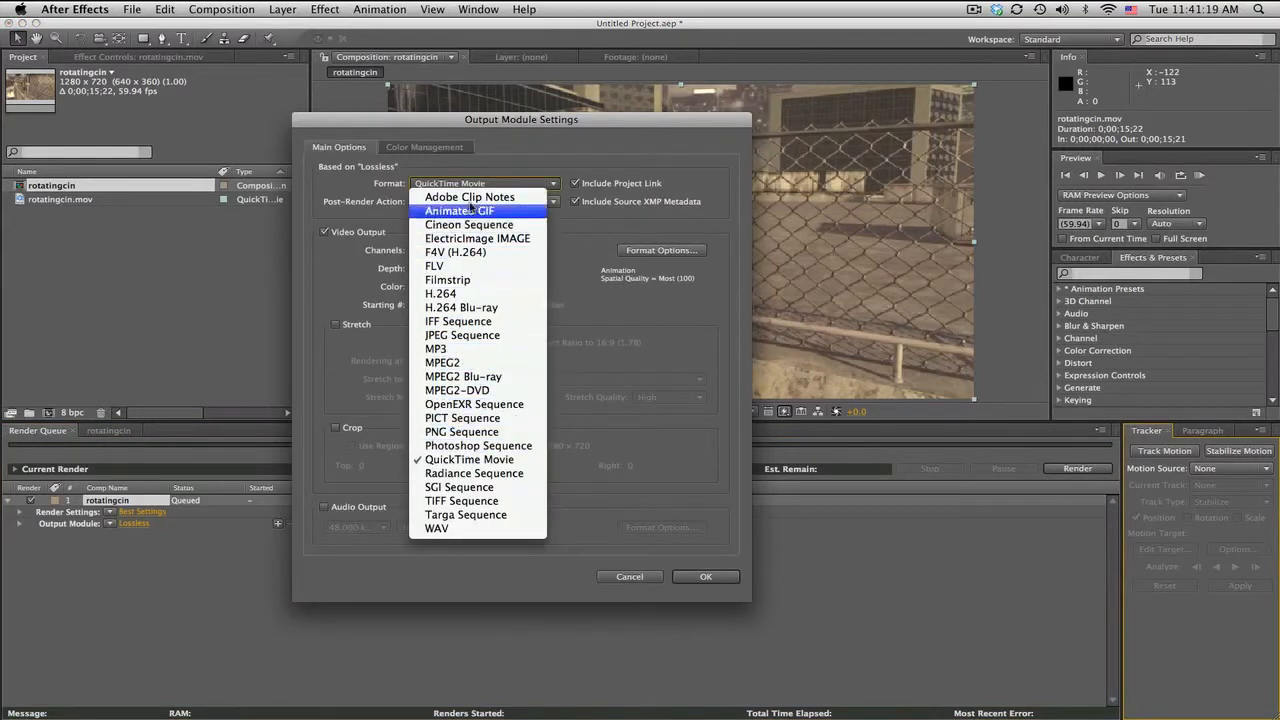
{"action": "left_click", "coordinate": [480, 187]}
{"action": "left_click", "coordinate": [636, 578]}
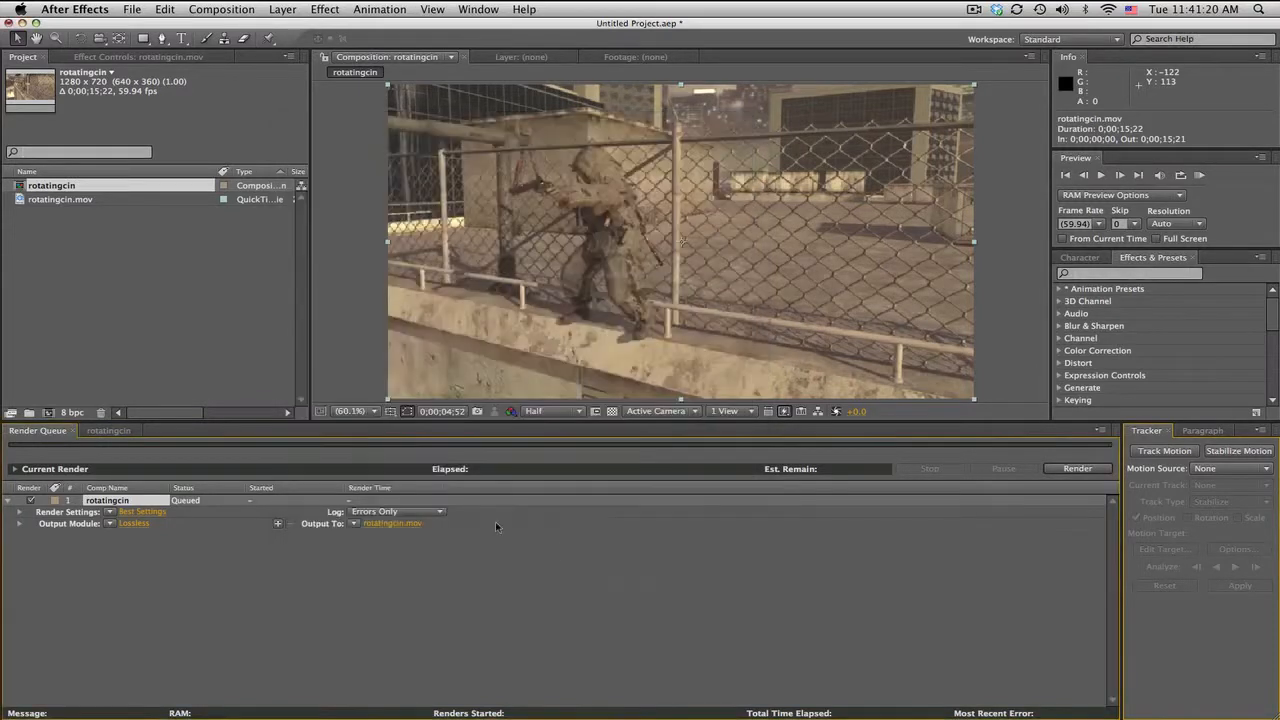
{"action": "left_click", "coordinate": [100, 434]}
Step: Switch to boujou and check which movie formats the sequence import accepts, without importing a file
{"action": "left_click", "coordinate": [890, 717]}
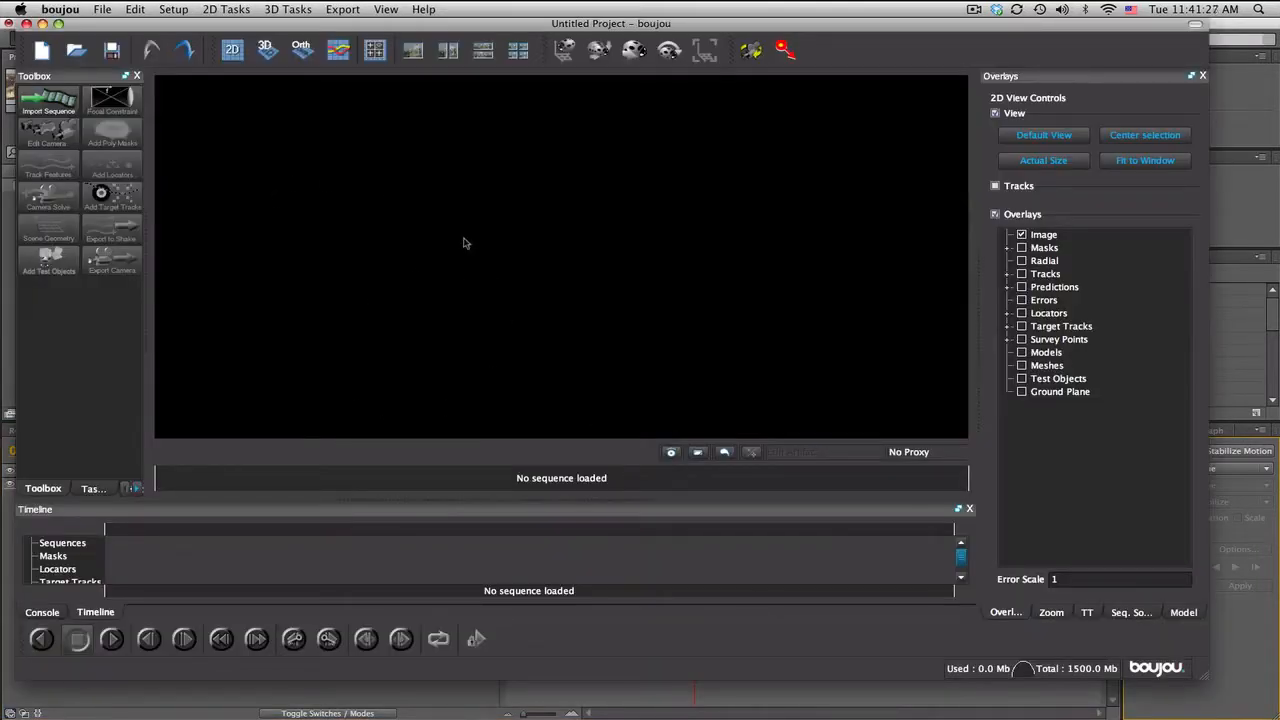
{"action": "left_click", "coordinate": [49, 100]}
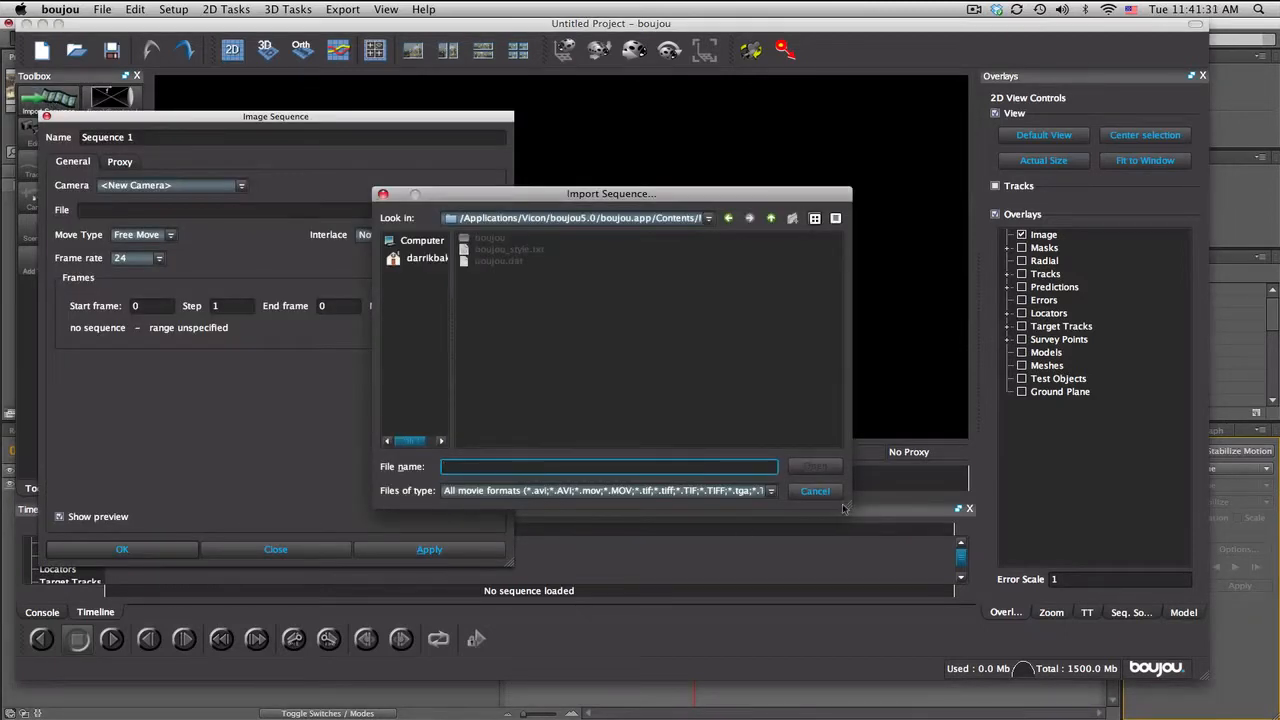
{"action": "left_click_drag", "start_coordinate": [843, 509], "coordinate": [1153, 538]}
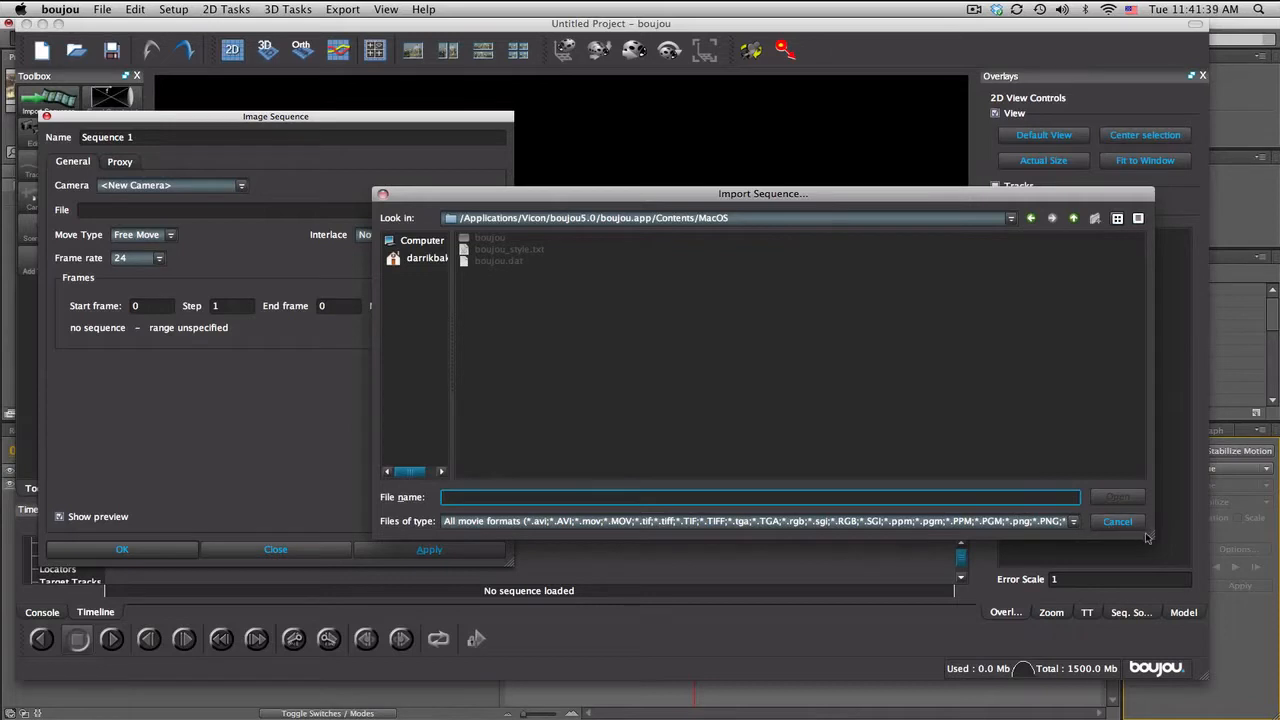
{"action": "left_click_drag", "start_coordinate": [1151, 537], "coordinate": [1279, 550]}
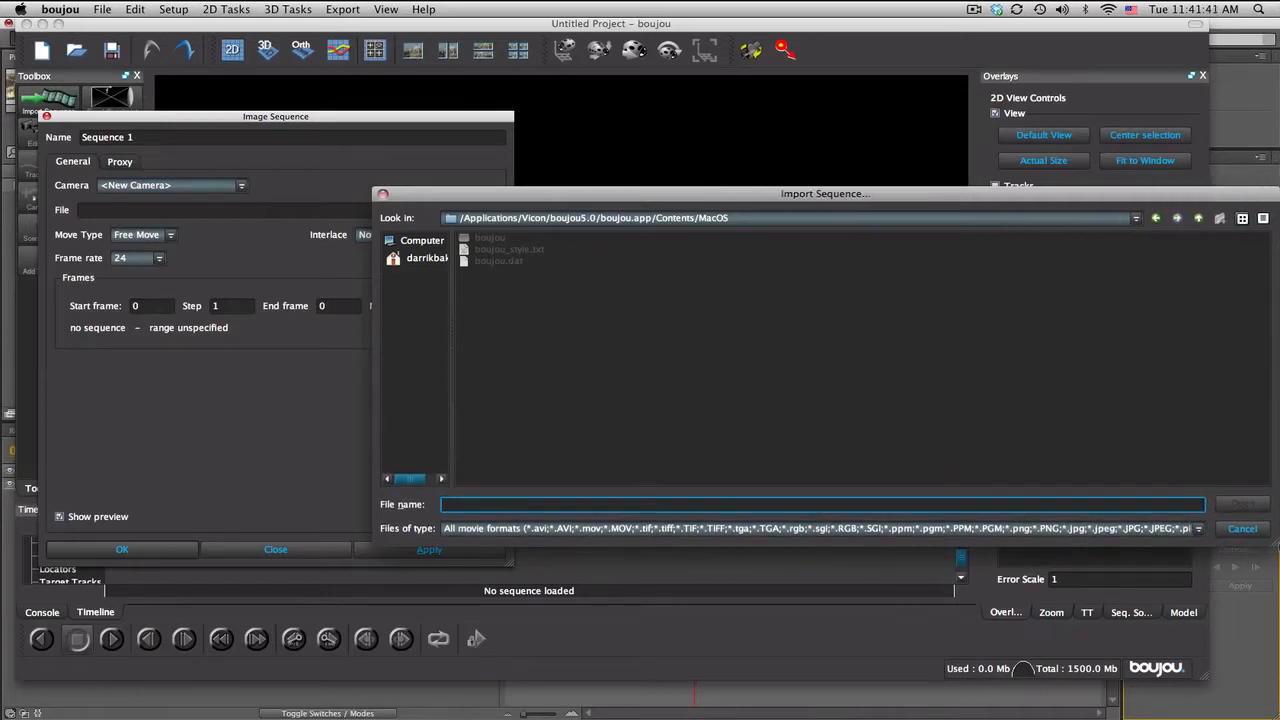
{"action": "left_click", "coordinate": [1243, 530]}
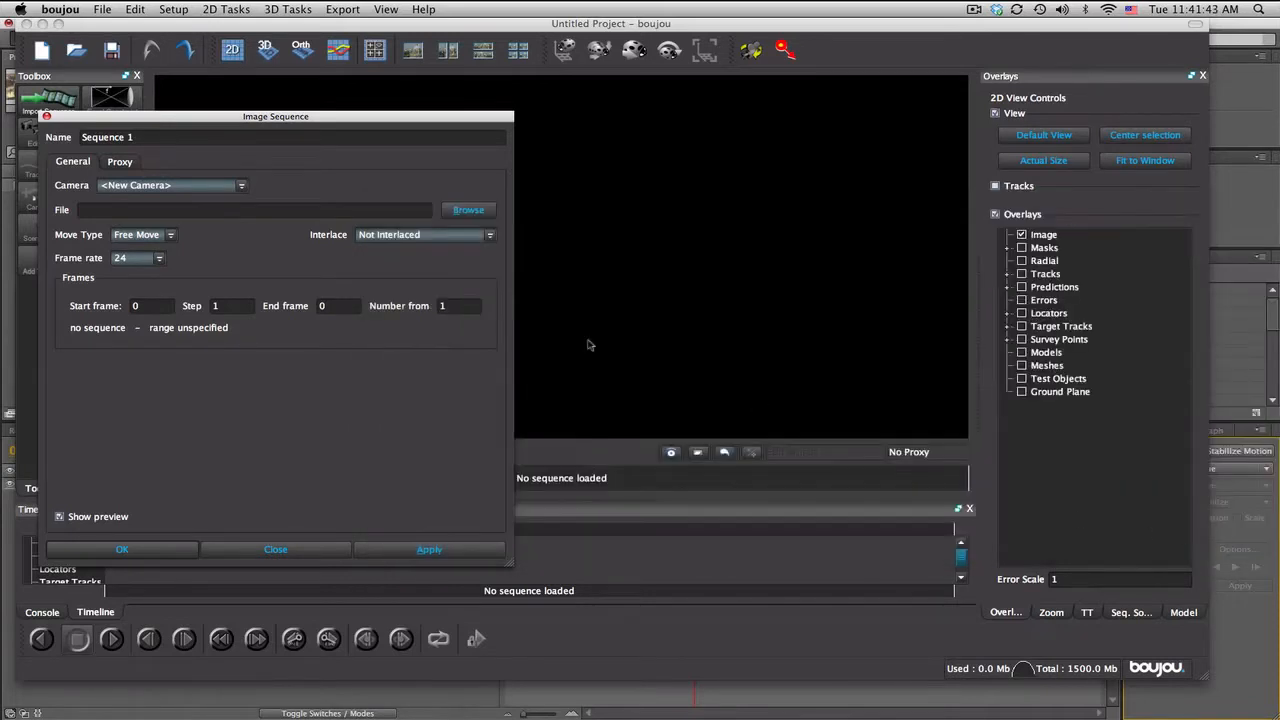
{"action": "left_click", "coordinate": [290, 549]}
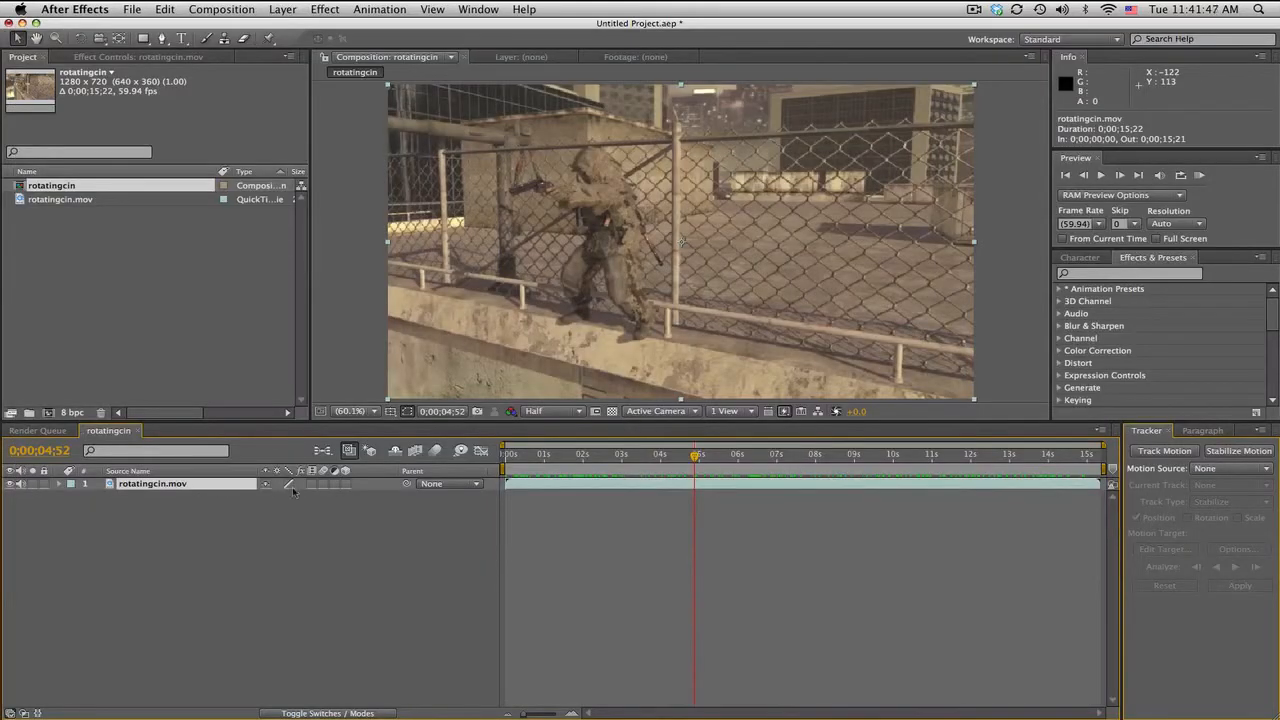
{"action": "left_click", "coordinate": [889, 716]}
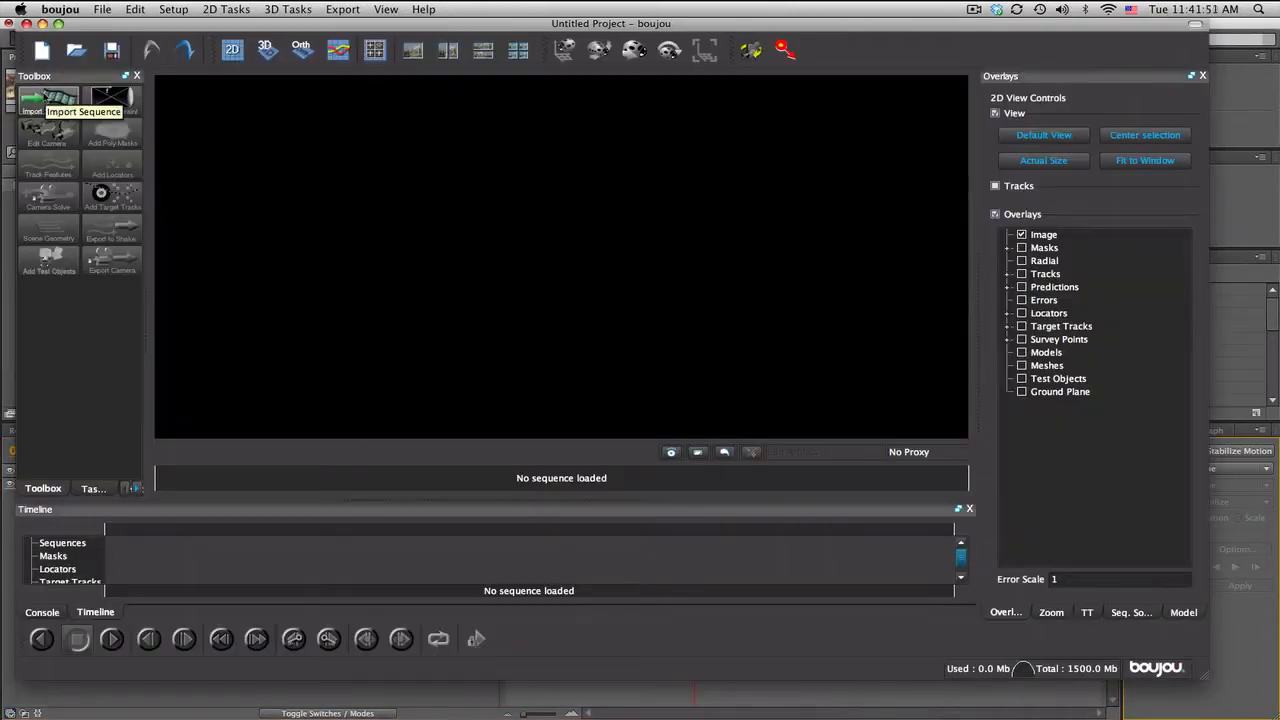
{"action": "left_click", "coordinate": [379, 689]}
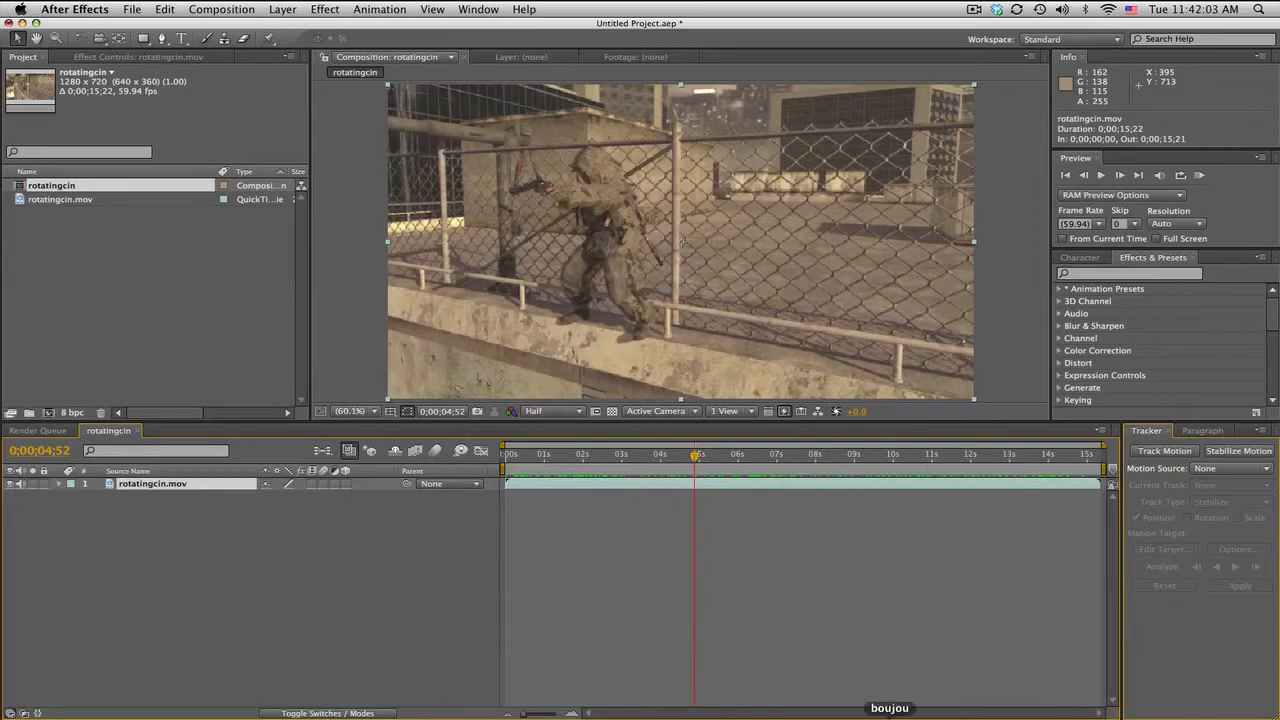
Step: Switch to boujou and import rotatingcin.mov from the desktop's CommunityMontageFootage/cinematics folder as a free-move, non-interlaced sequence
{"action": "left_click", "coordinate": [889, 718]}
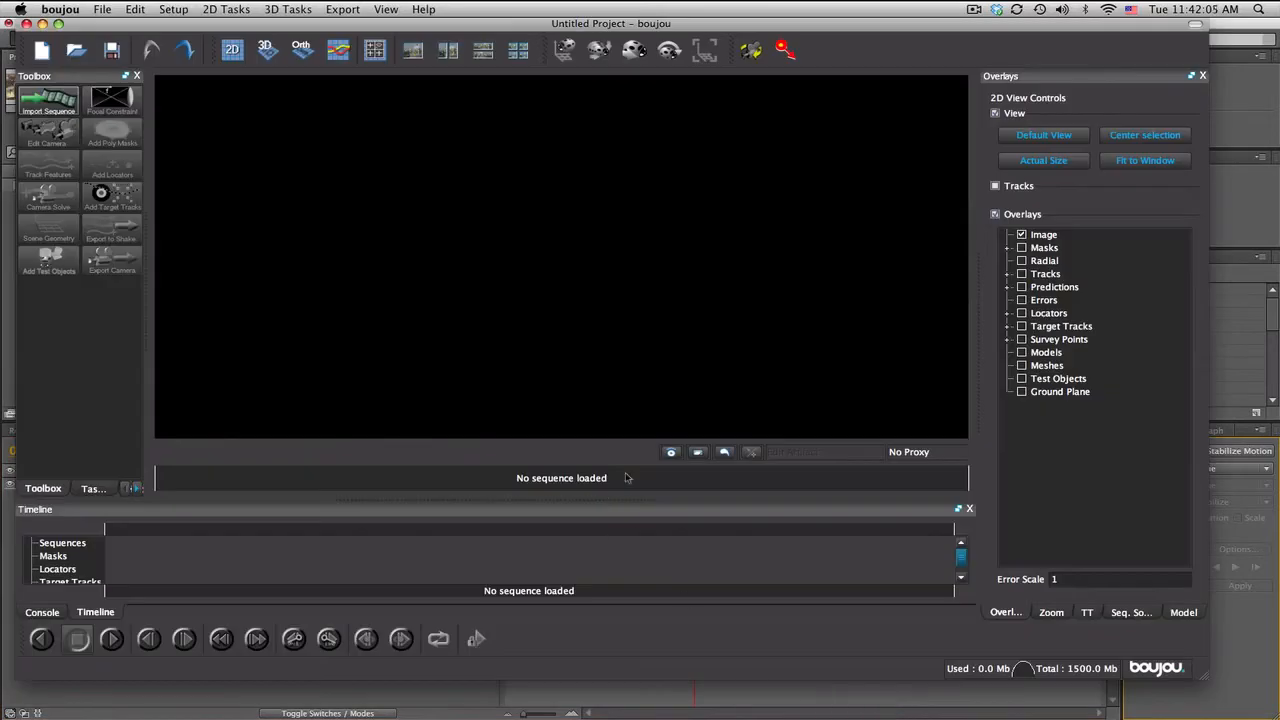
{"action": "left_click", "coordinate": [33, 96]}
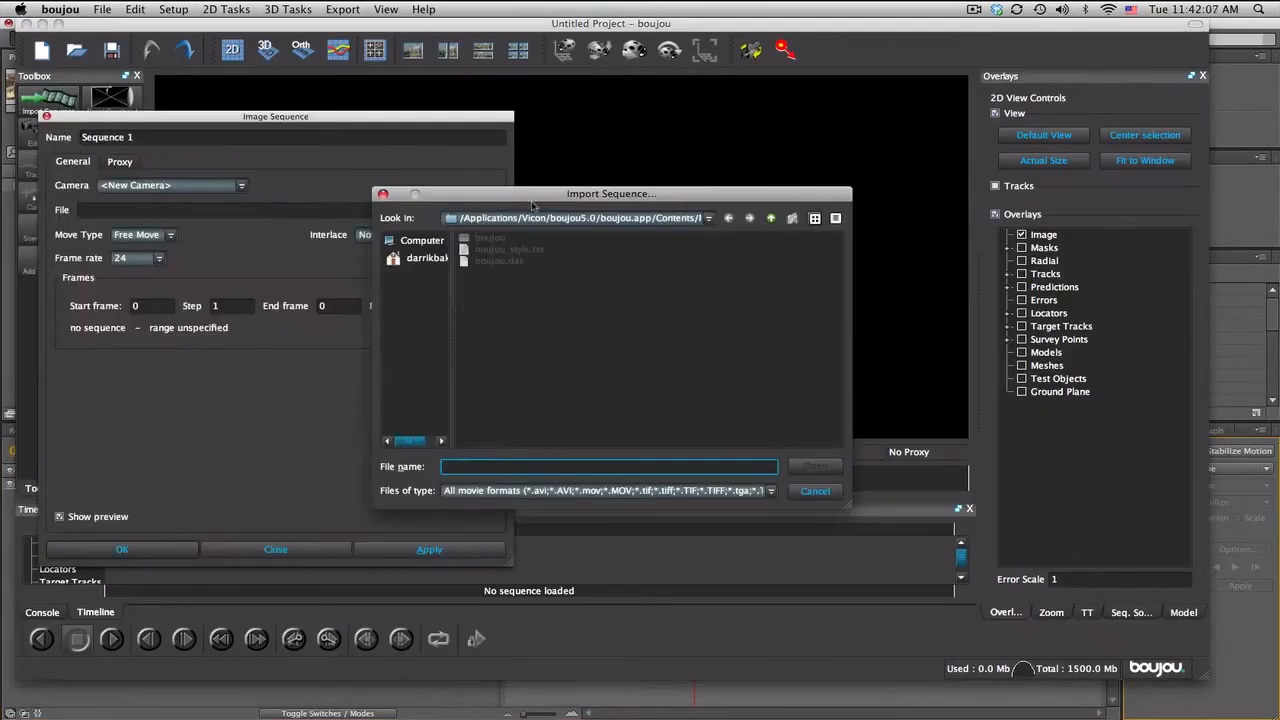
{"action": "left_click", "coordinate": [427, 258]}
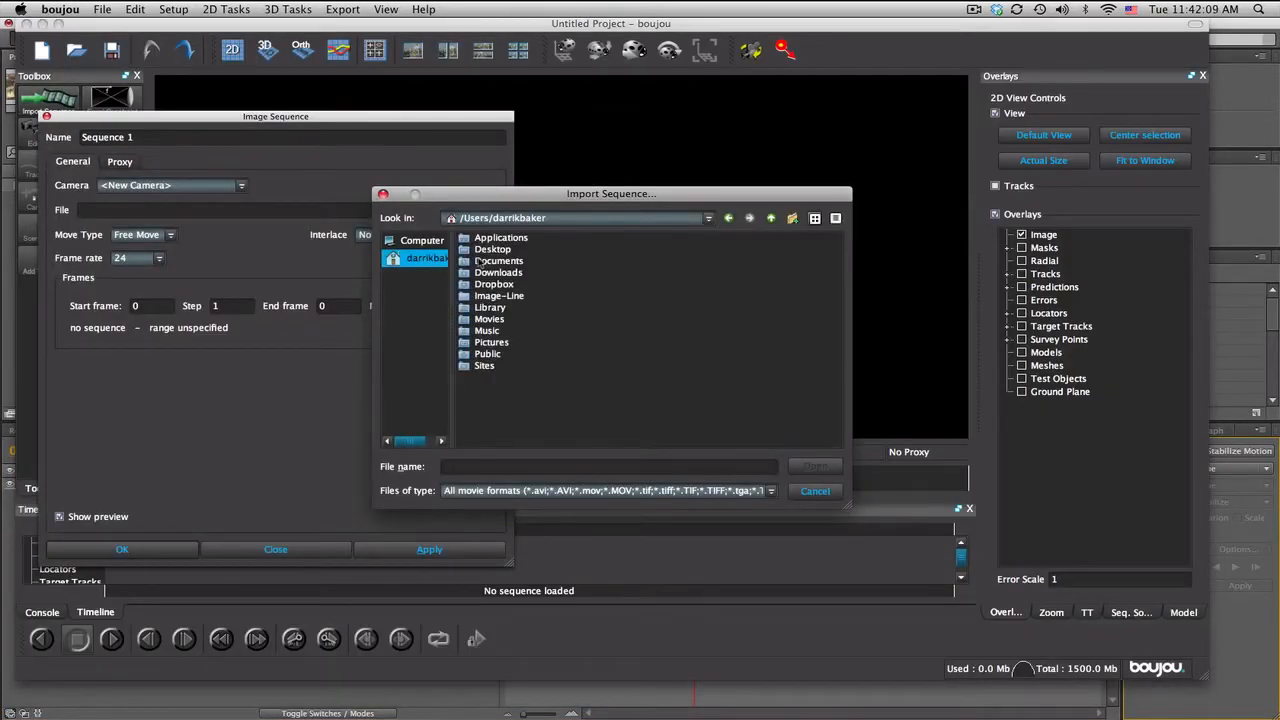
{"action": "double_click", "coordinate": [488, 250]}
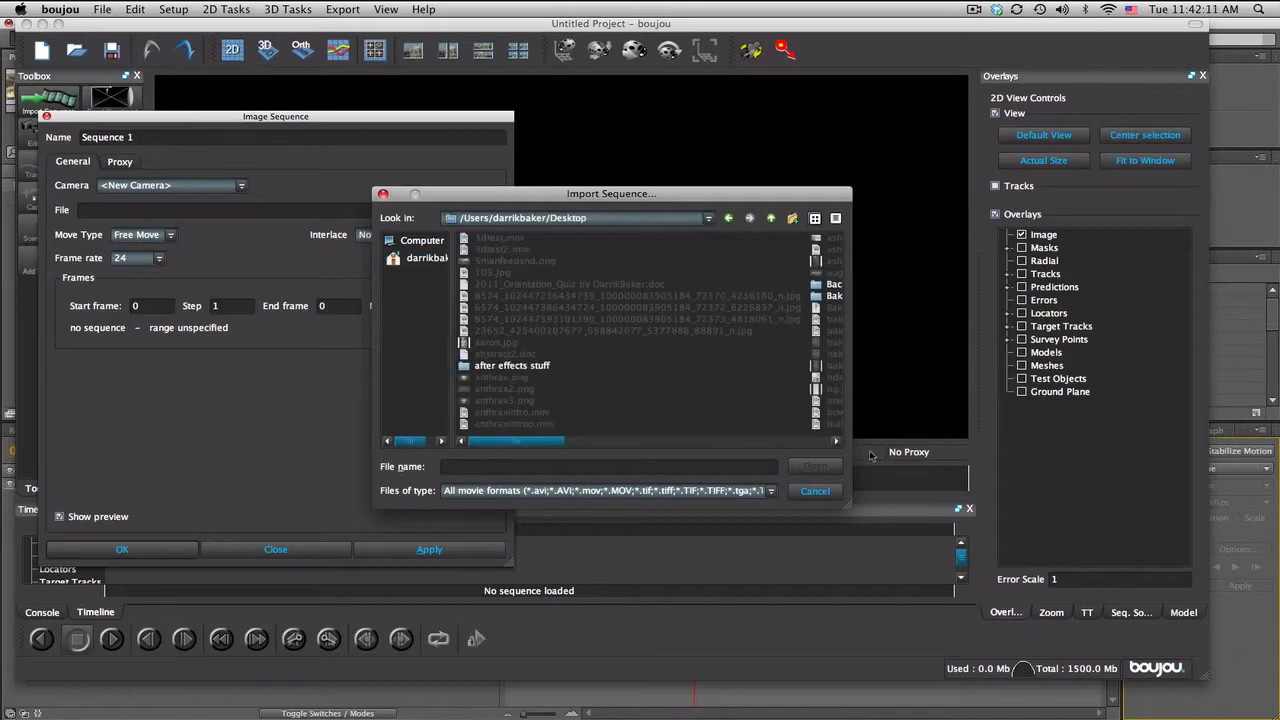
{"action": "left_click", "coordinate": [836, 441]}
{"action": "double_click", "coordinate": [684, 332]}
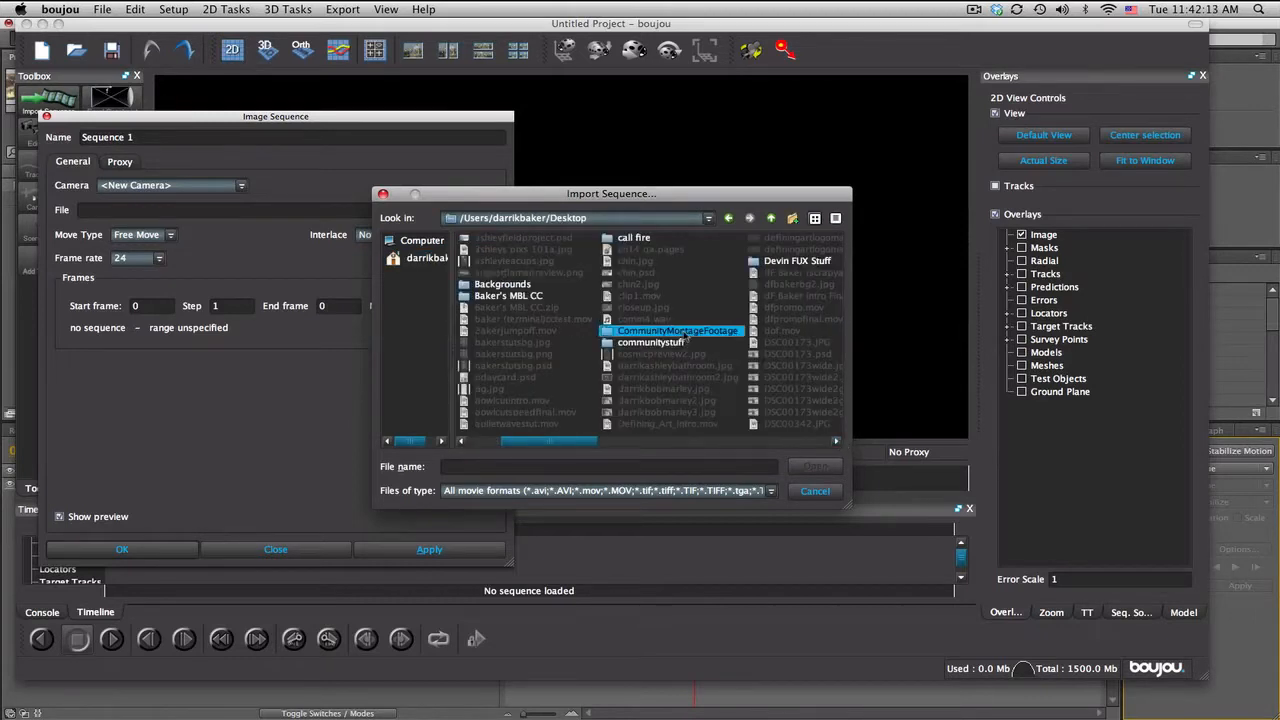
{"action": "double_click", "coordinate": [530, 368]}
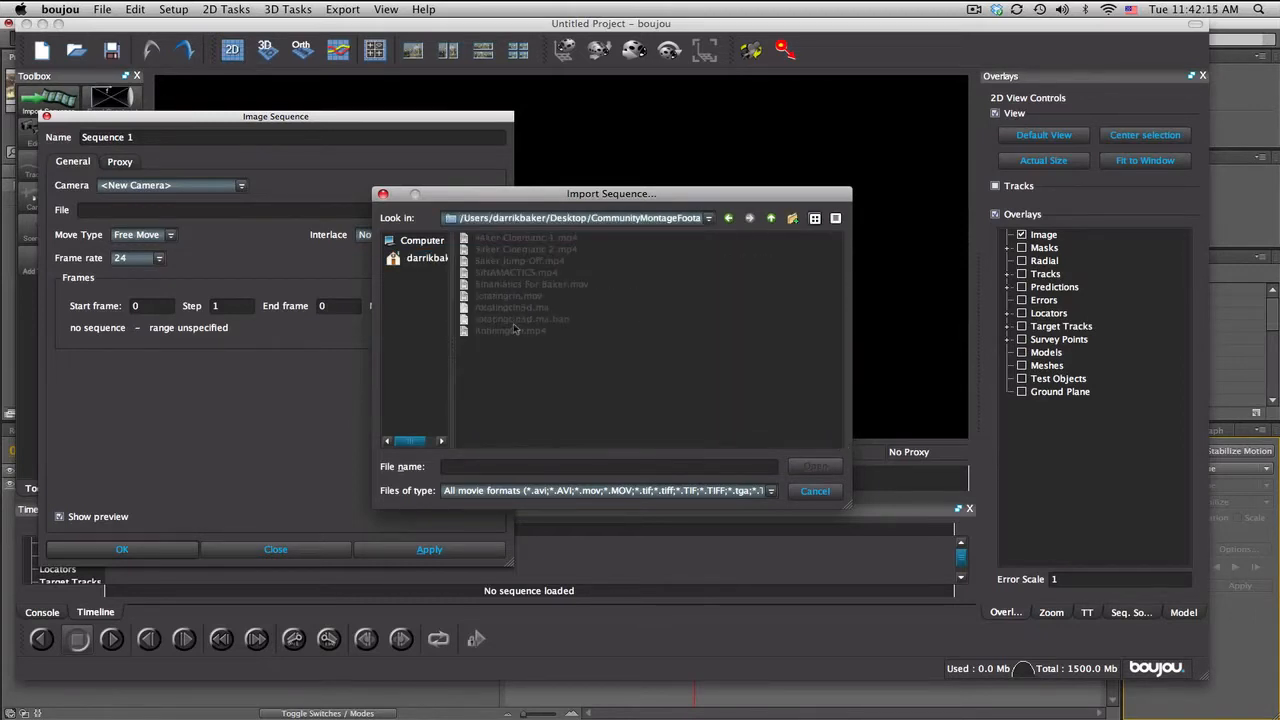
{"action": "double_click", "coordinate": [507, 297]}
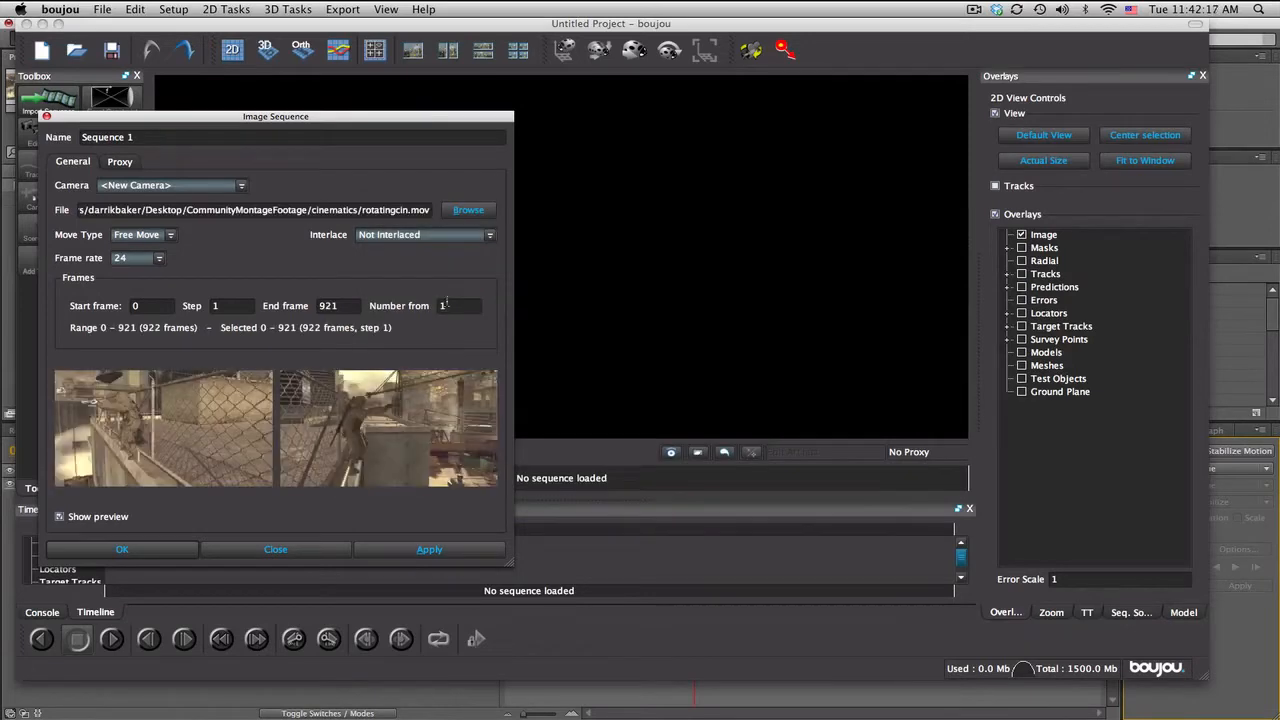
{"action": "left_click", "coordinate": [430, 549]}
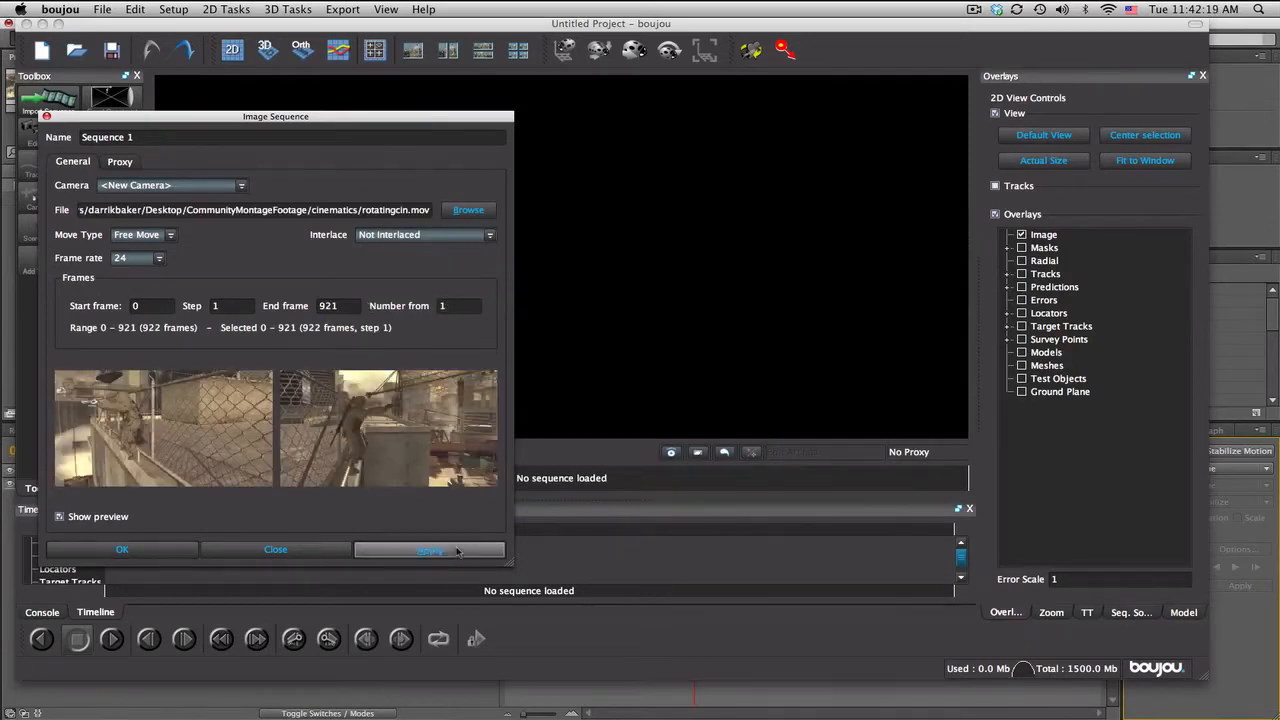
Step: Set the imported sequence's frame rate to 59.94 and apply it
{"action": "left_click", "coordinate": [146, 258]}
{"action": "left_click", "coordinate": [128, 354]}
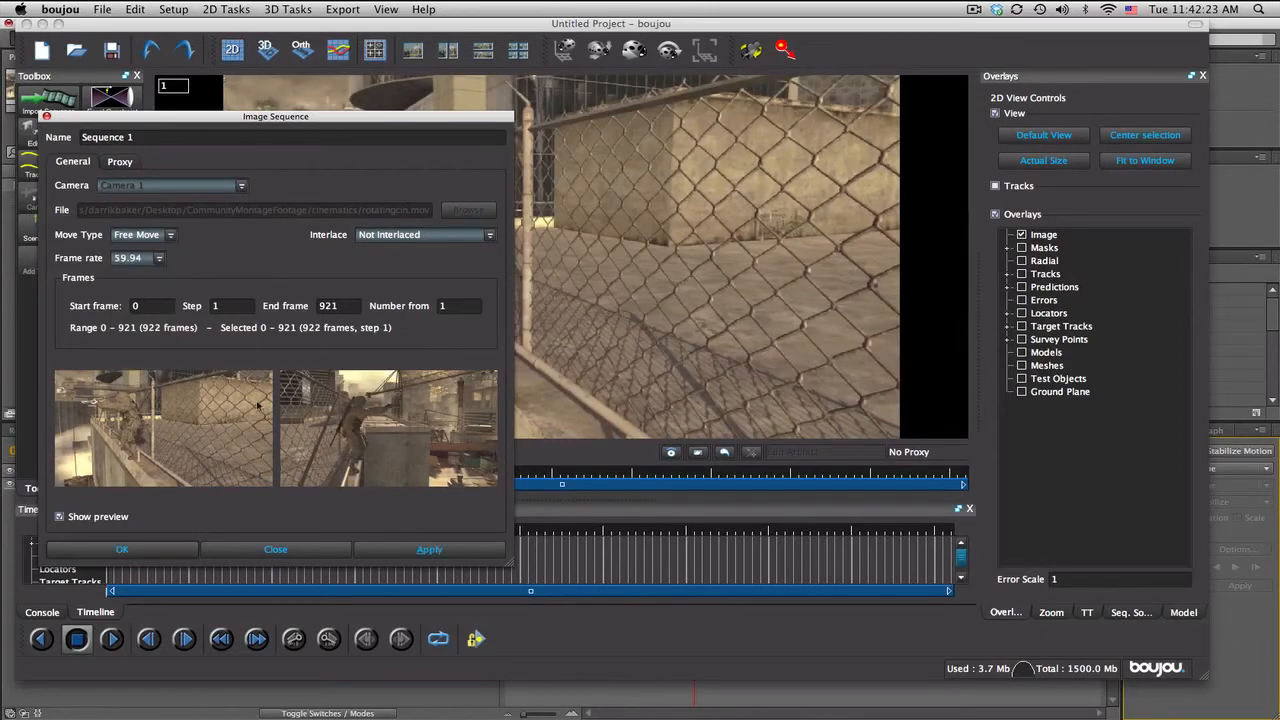
{"action": "left_click", "coordinate": [432, 549]}
{"action": "left_click", "coordinate": [275, 550]}
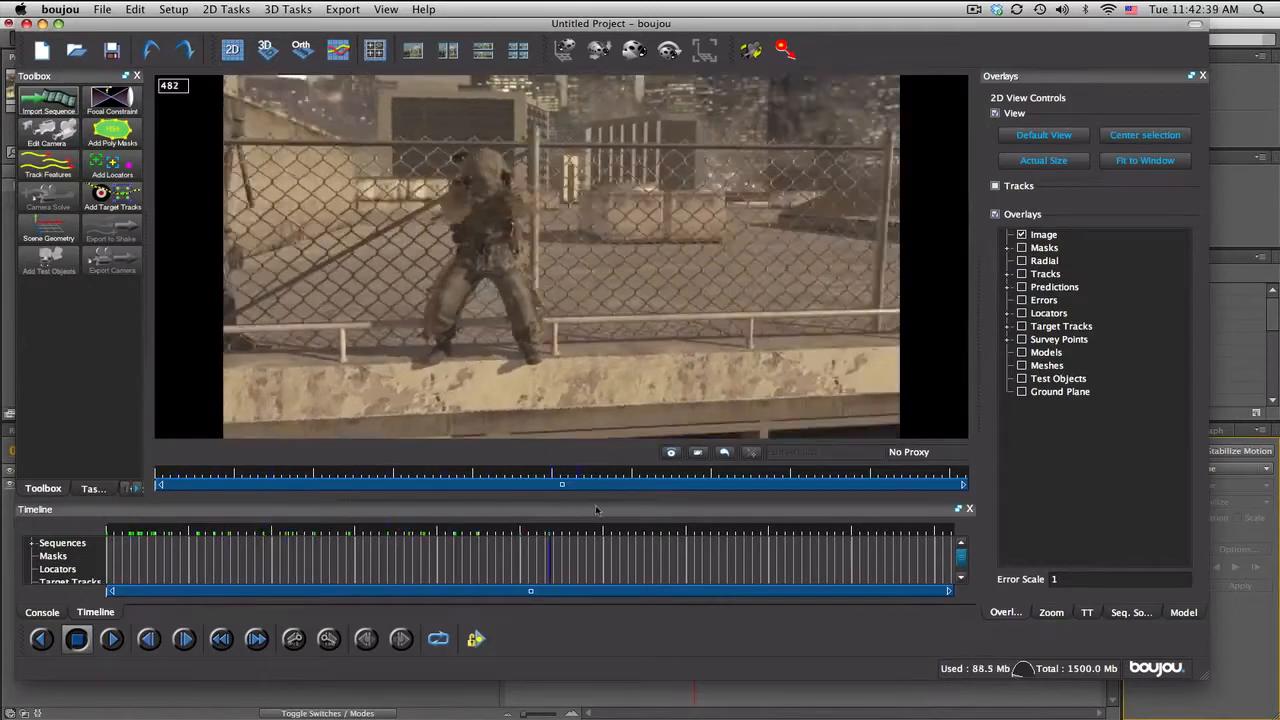
Step: Switch to After Effects and scrub through the rotatingcin clip to compare the character and camera movement
{"action": "left_click", "coordinate": [466, 695]}
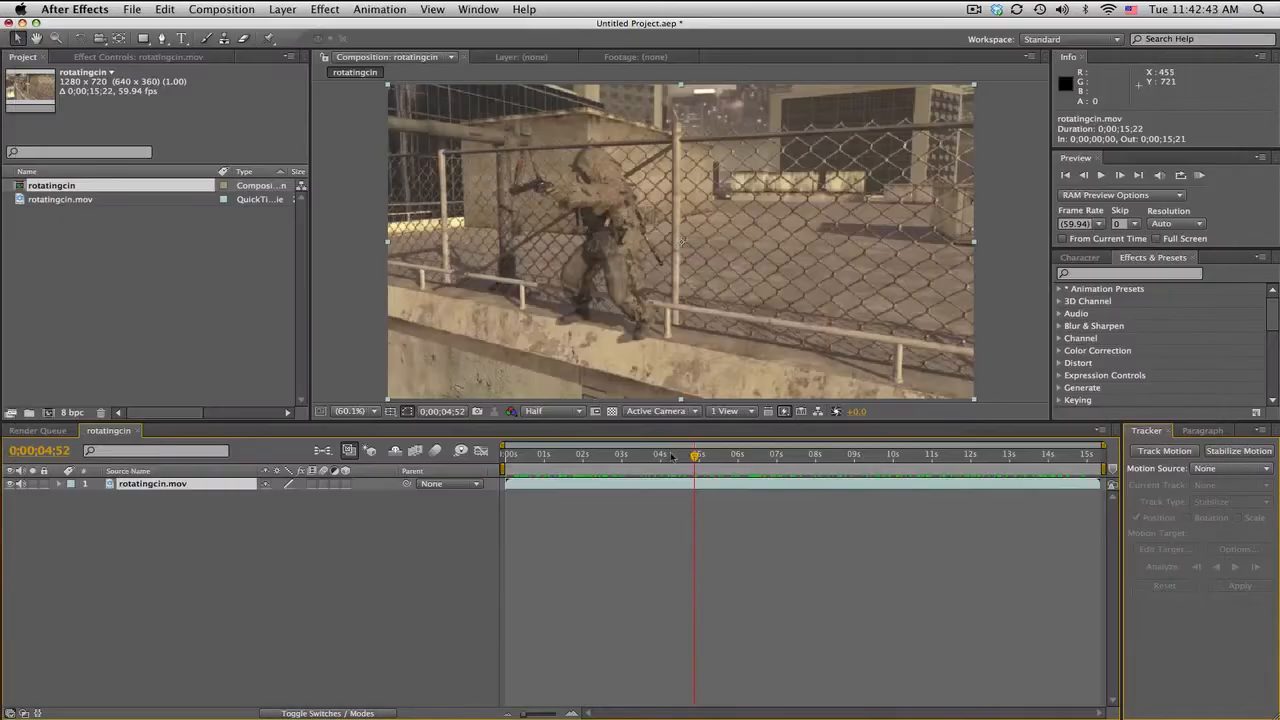
{"action": "left_click_drag", "start_coordinate": [671, 457], "coordinate": [929, 455]}
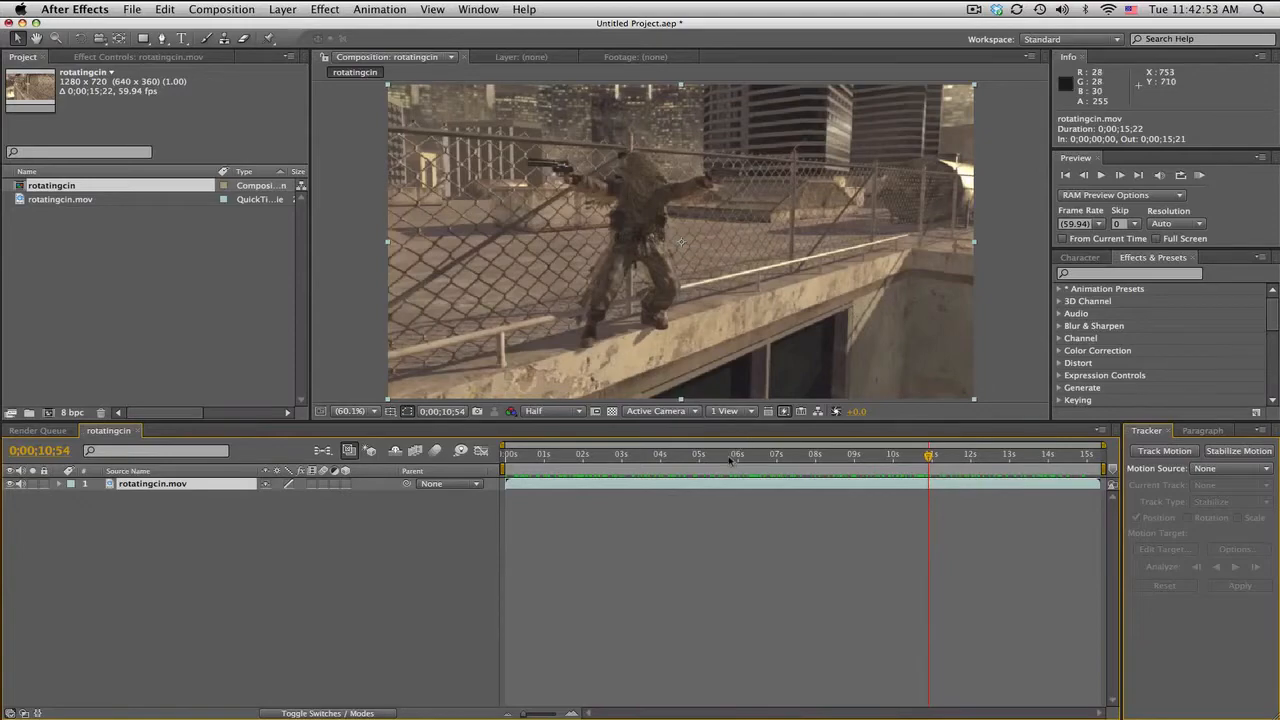
{"action": "left_click_drag", "start_coordinate": [712, 453], "coordinate": [758, 456]}
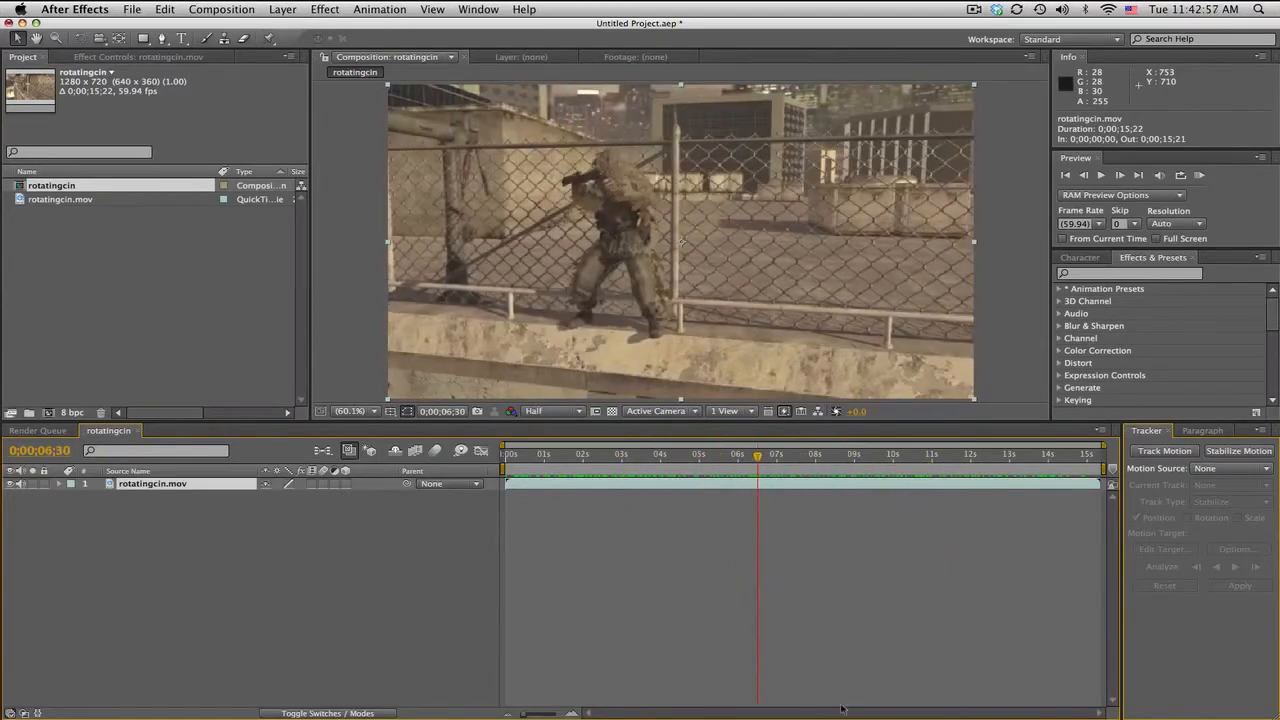
Step: Switch back to boujou, scrub through the imported sequence and return to frame 5
{"action": "key", "text": "super+Tab"}
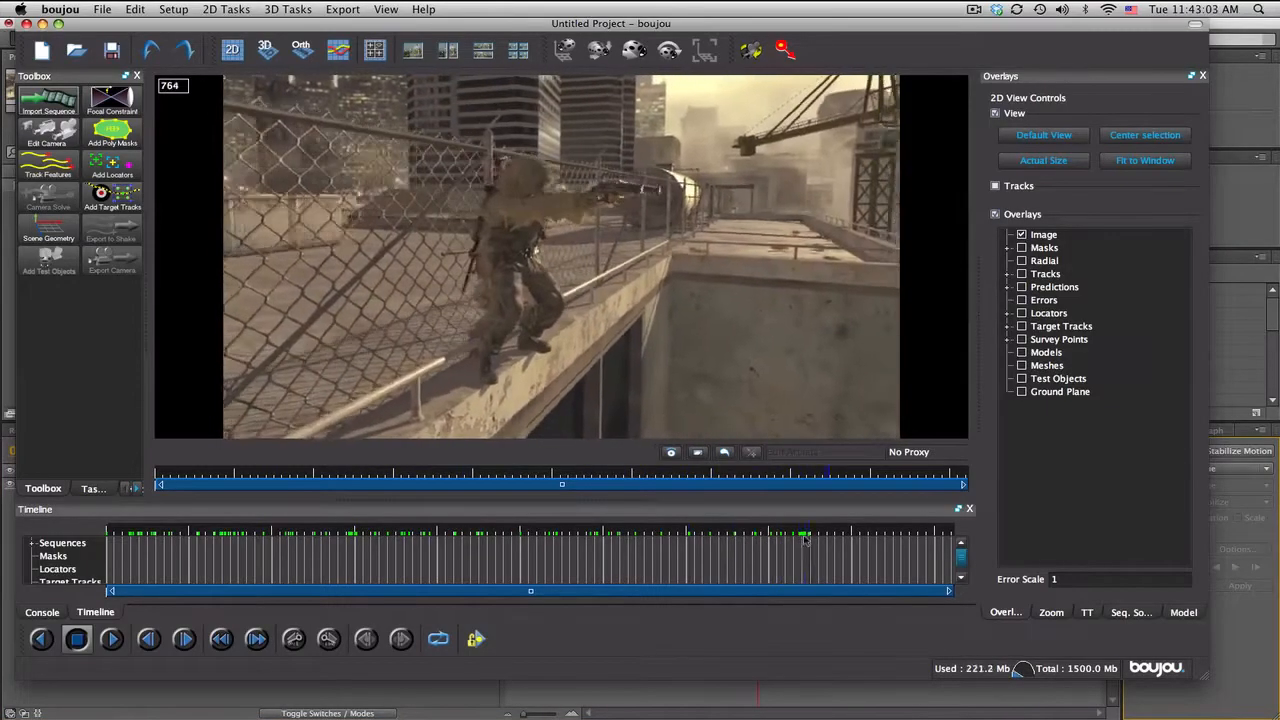
{"action": "left_click_drag", "start_coordinate": [743, 542], "coordinate": [262, 535]}
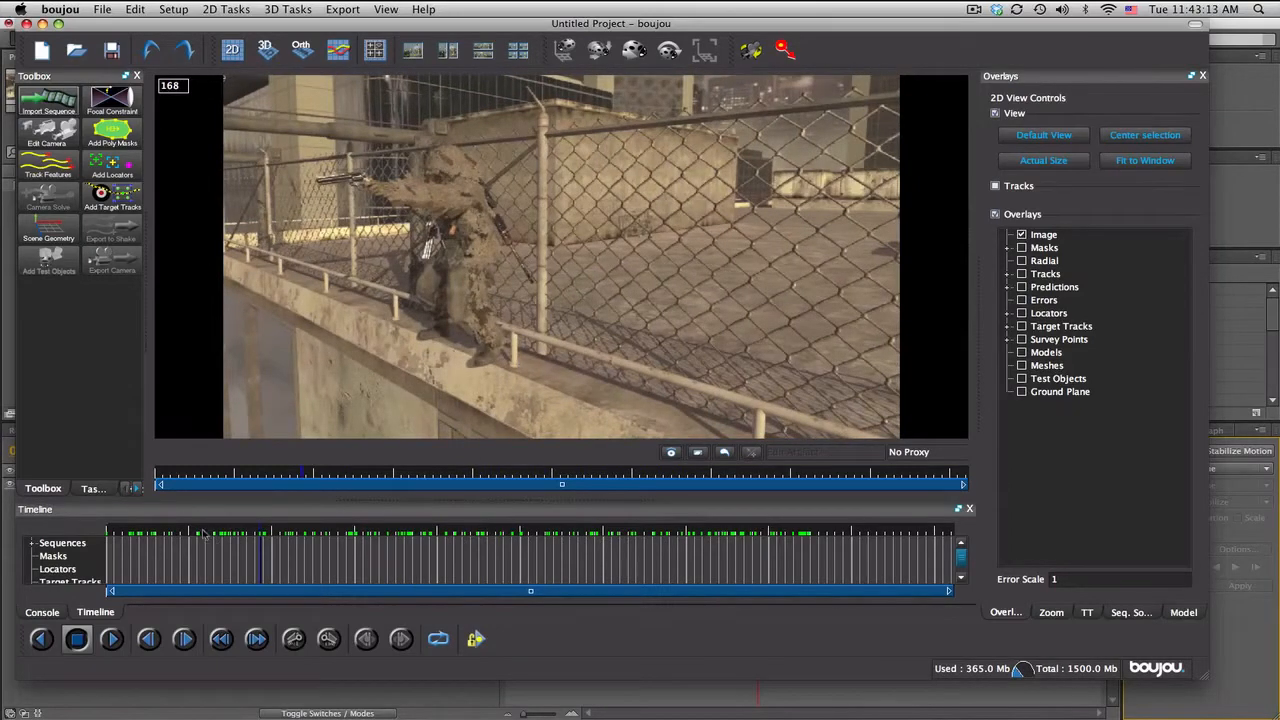
{"action": "left_click_drag", "start_coordinate": [206, 534], "coordinate": [707, 549]}
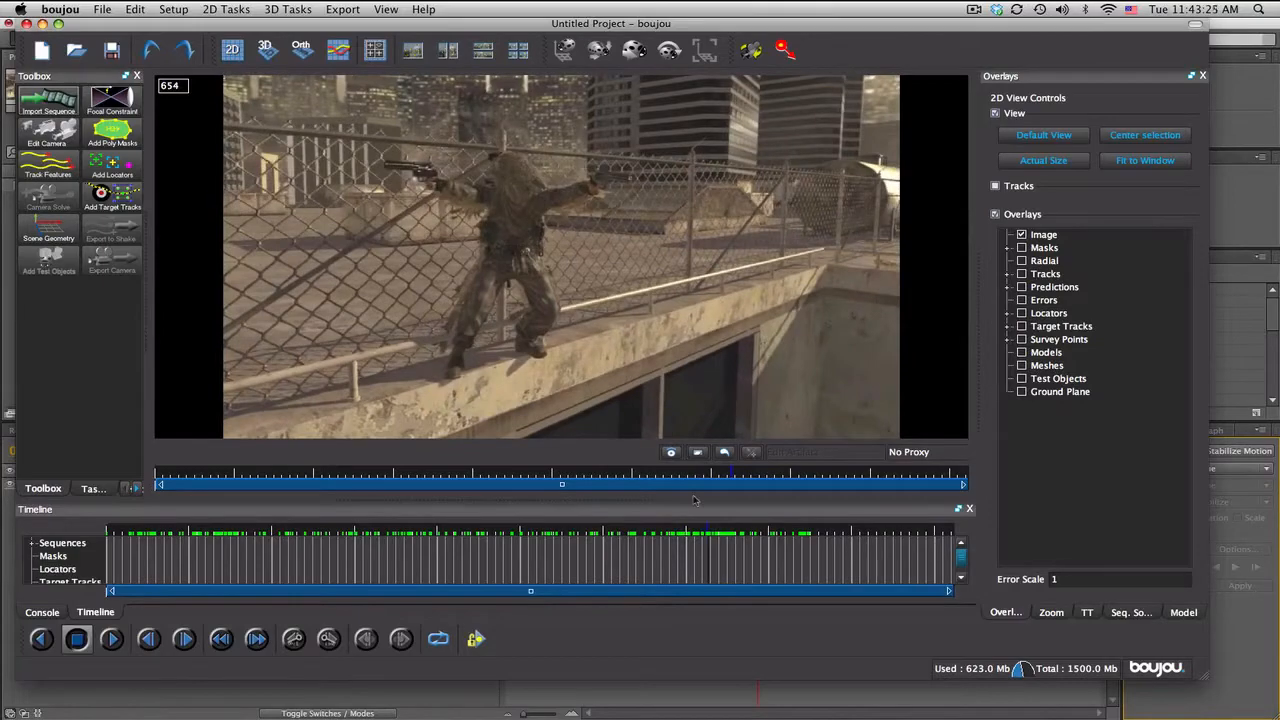
{"action": "left_click_drag", "start_coordinate": [712, 532], "coordinate": [112, 521]}
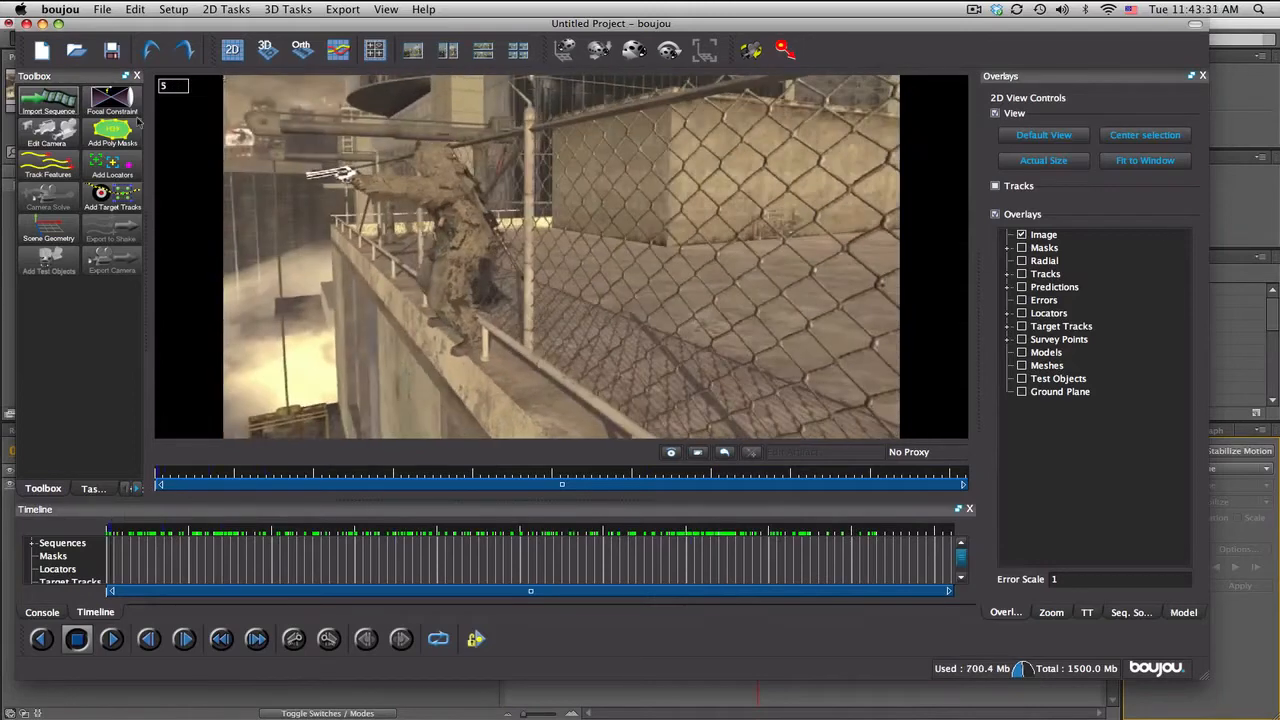
Step: Draw a closed poly mask around the soldier and his outstretched gun on frame 5
{"action": "left_click", "coordinate": [115, 132]}
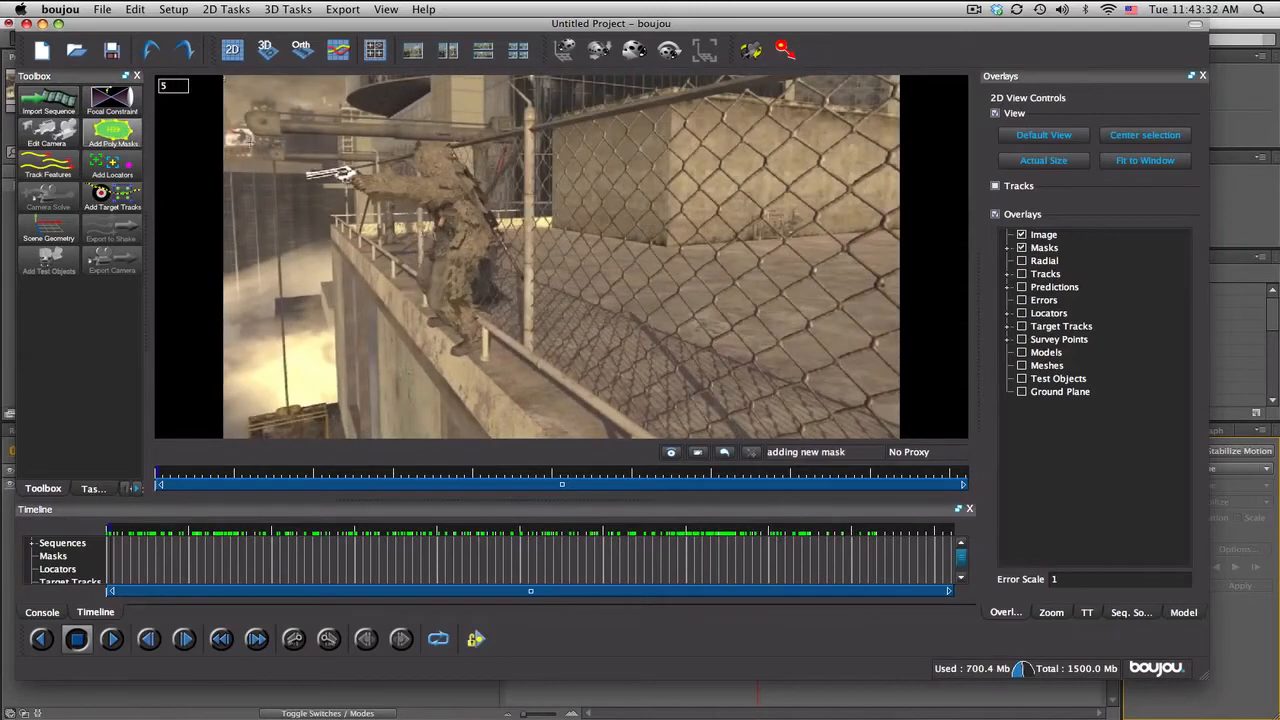
{"action": "left_click", "coordinate": [293, 170]}
{"action": "left_click", "coordinate": [302, 195]}
{"action": "left_click", "coordinate": [349, 207]}
{"action": "left_click", "coordinate": [404, 218]}
{"action": "left_click", "coordinate": [398, 283]}
{"action": "left_click", "coordinate": [467, 372]}
{"action": "left_click", "coordinate": [501, 356]}
{"action": "left_click", "coordinate": [501, 300]}
{"action": "left_click", "coordinate": [524, 286]}
{"action": "left_click", "coordinate": [523, 226]}
{"action": "left_click", "coordinate": [481, 155]}
{"action": "left_click", "coordinate": [446, 131]}
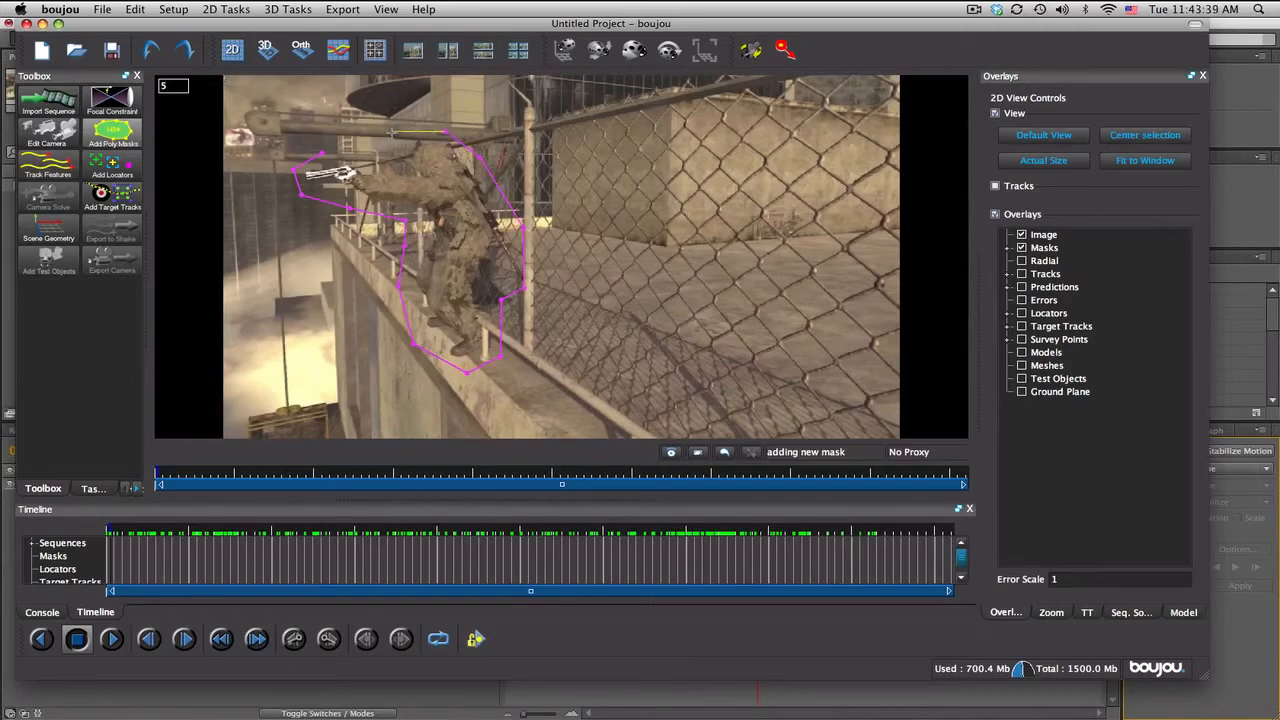
{"action": "left_click", "coordinate": [385, 137]}
{"action": "left_click", "coordinate": [322, 157]}
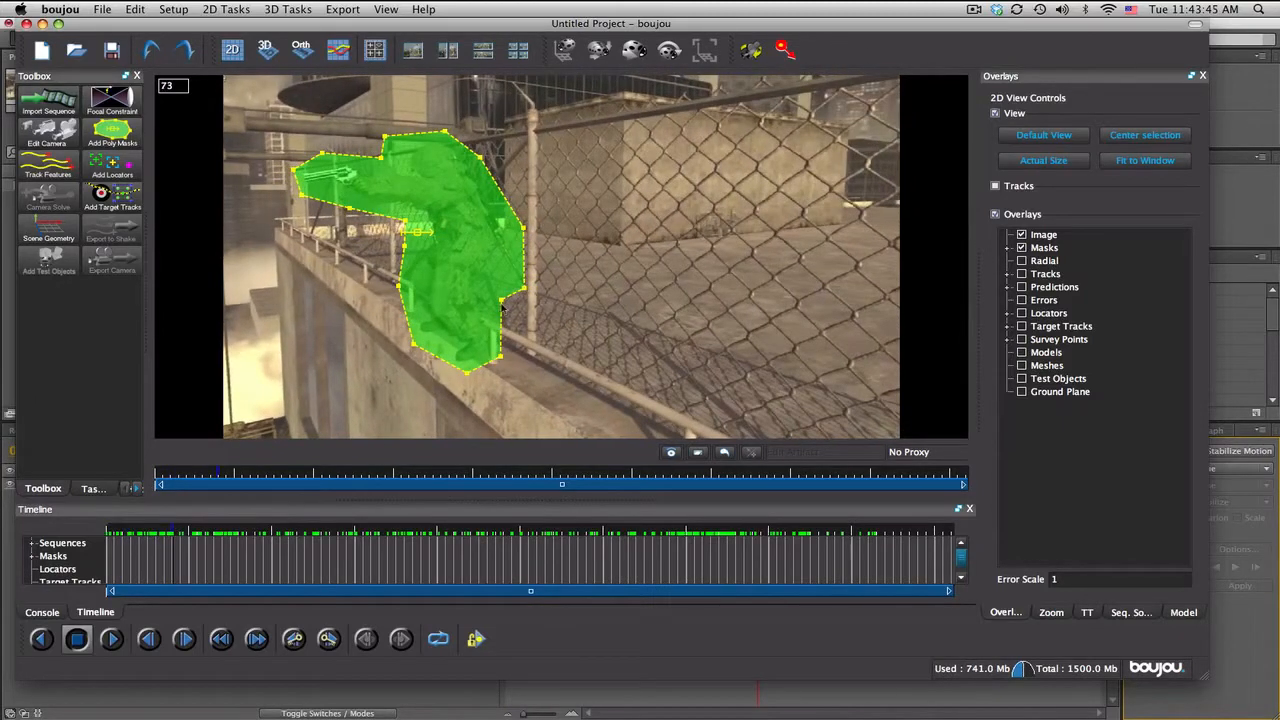
Step: Tighten the mask around the soldier's back at frame 73 and pull out a point below the arm at frame 140
{"action": "left_click_drag", "start_coordinate": [500, 301], "coordinate": [519, 232]}
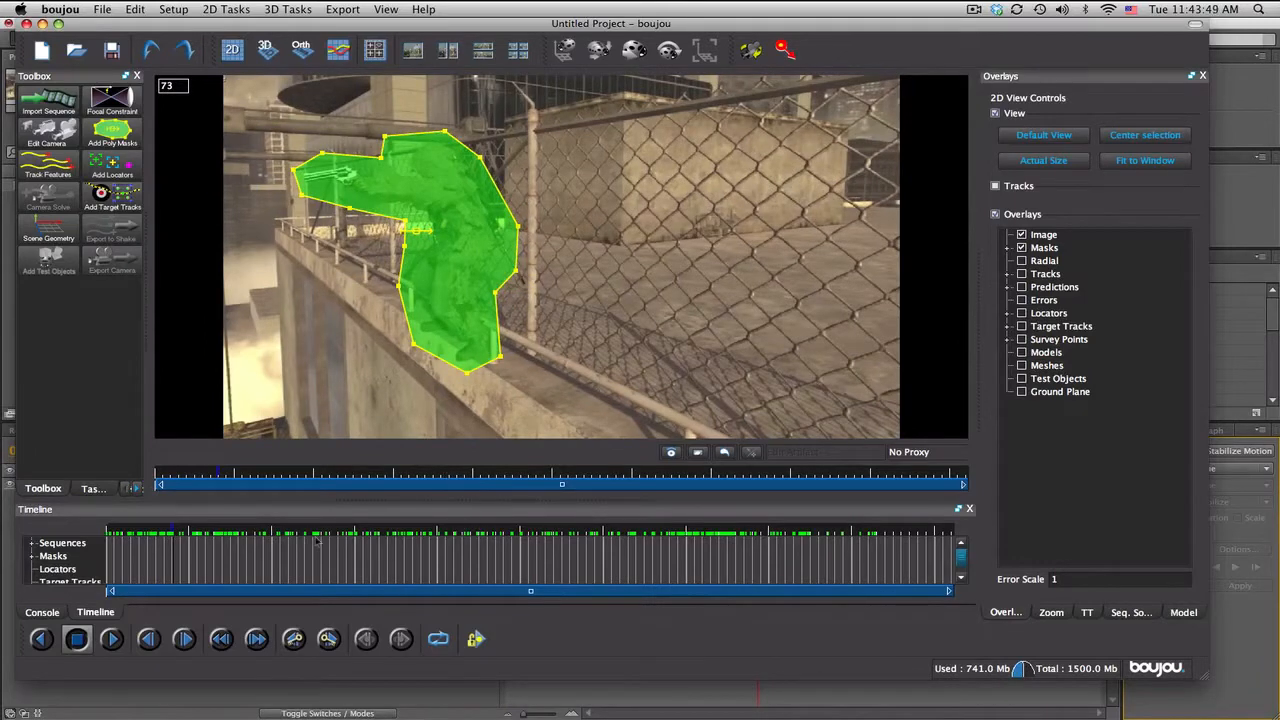
{"action": "left_click_drag", "start_coordinate": [203, 534], "coordinate": [235, 534]}
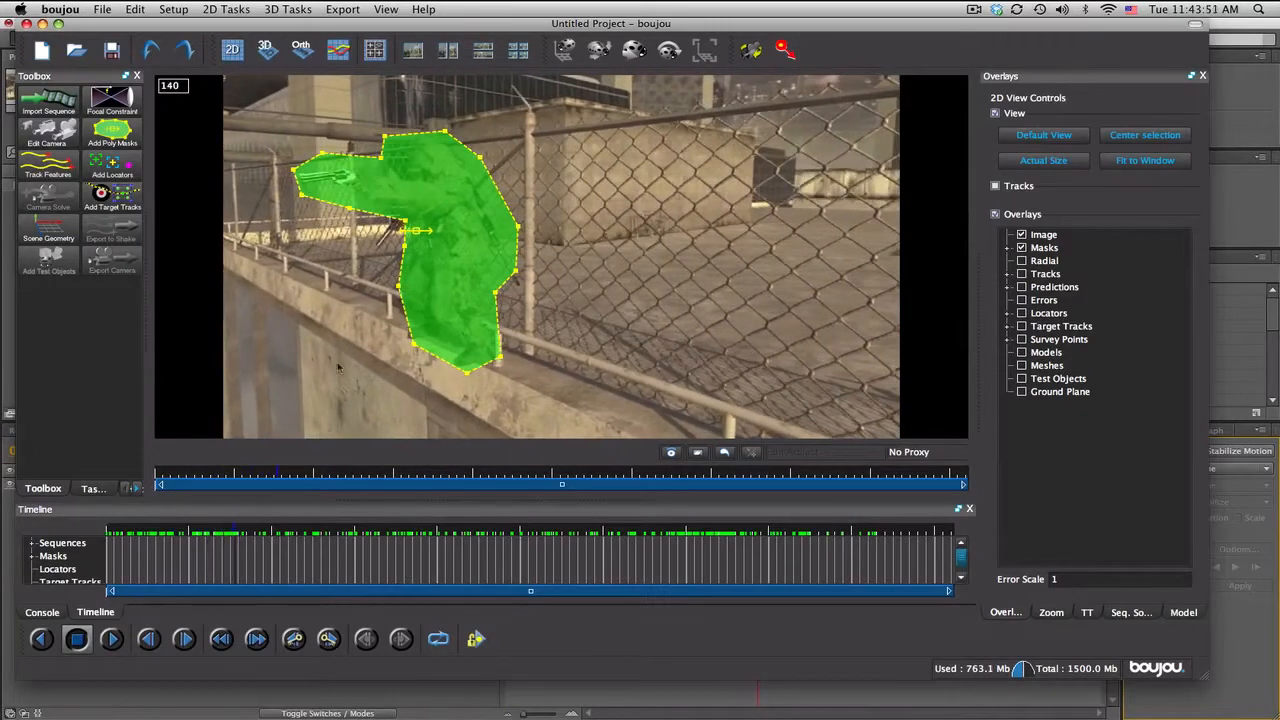
{"action": "left_click_drag", "start_coordinate": [401, 226], "coordinate": [365, 257]}
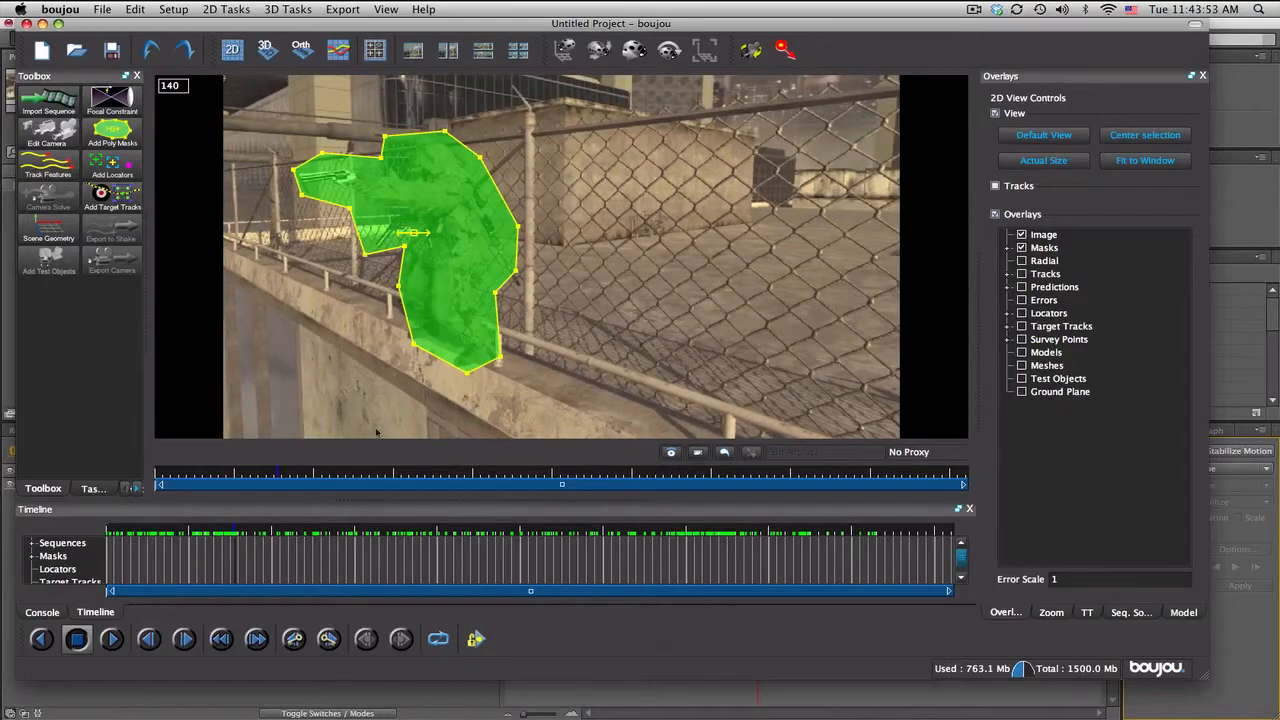
Step: At frame 204, widen the mask around the soldier's left-side leg and foot and extend its tip past the gun
{"action": "left_click_drag", "start_coordinate": [233, 531], "coordinate": [295, 527]}
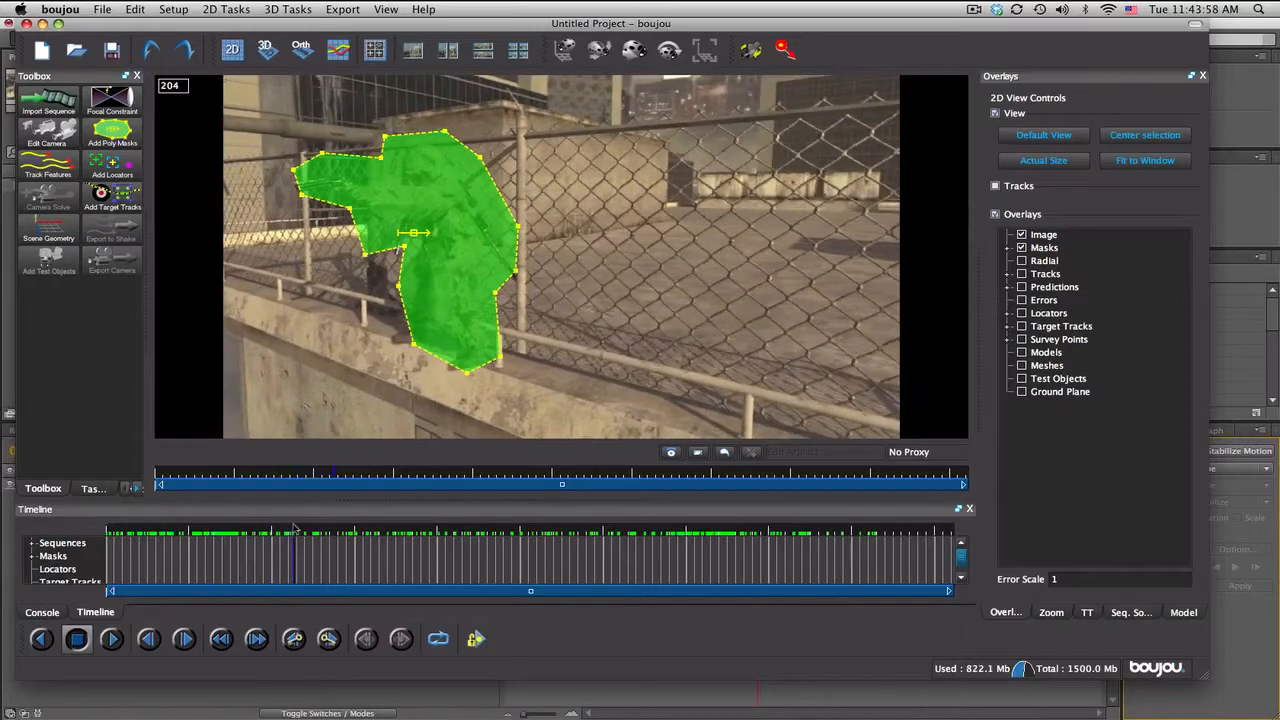
{"action": "left_click_drag", "start_coordinate": [398, 287], "coordinate": [384, 289]}
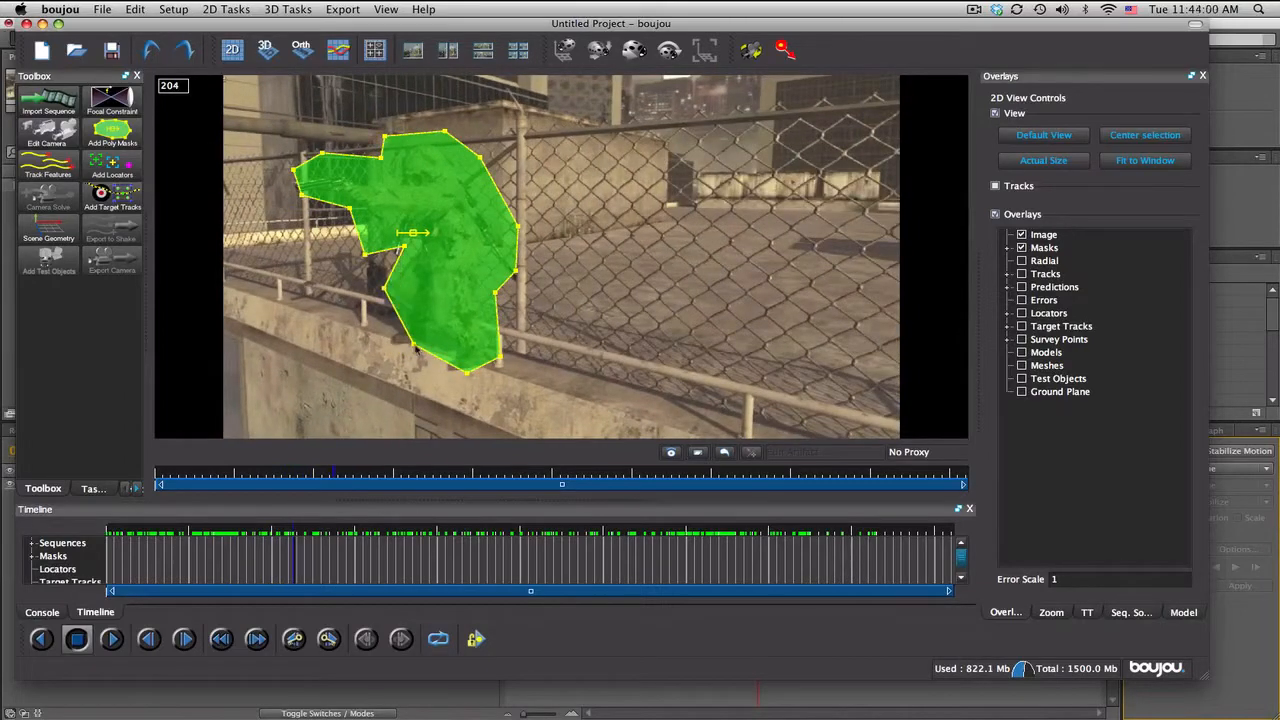
{"action": "left_click_drag", "start_coordinate": [415, 345], "coordinate": [373, 347]}
{"action": "left_click_drag", "start_coordinate": [299, 200], "coordinate": [284, 170]}
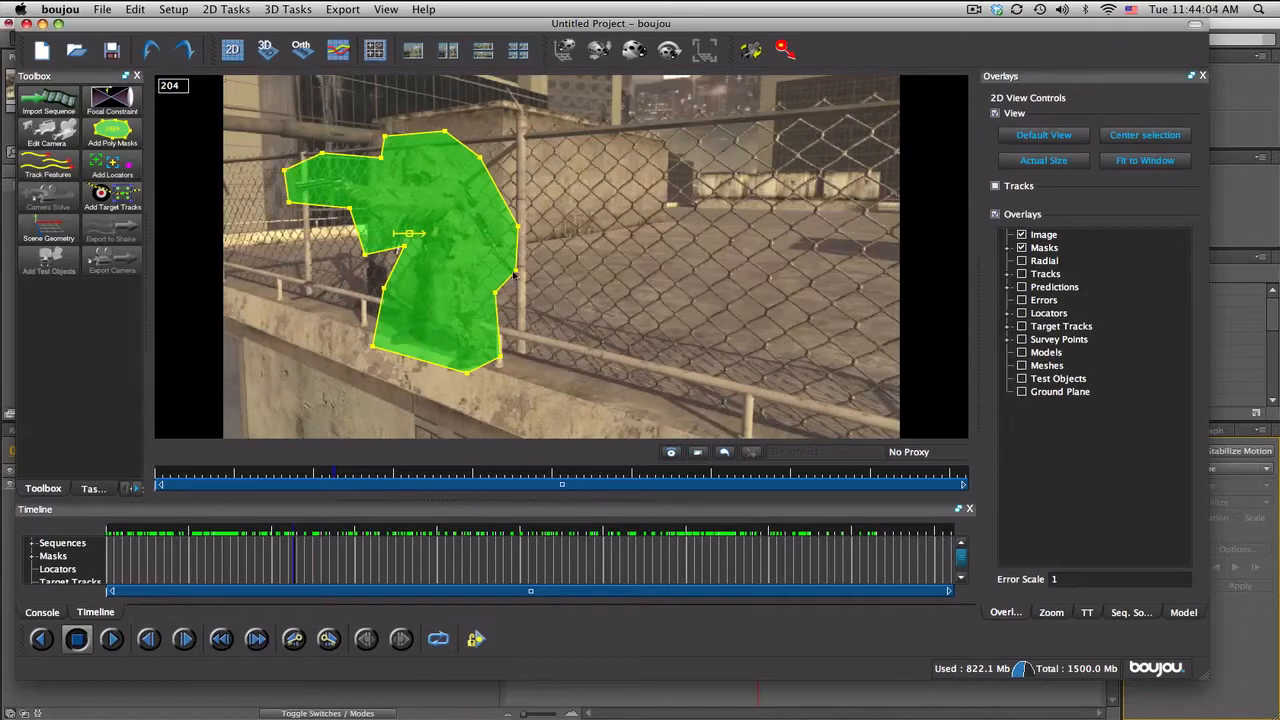
Step: At frame 278, reshape the mask to fit the soldier, widening it around the back and legs and tightening it around the gun arm
{"action": "left_click_drag", "start_coordinate": [294, 530], "coordinate": [362, 530]}
{"action": "left_click_drag", "start_coordinate": [501, 357], "coordinate": [537, 370]}
{"action": "left_click_drag", "start_coordinate": [498, 292], "coordinate": [534, 283]}
{"action": "left_click_drag", "start_coordinate": [518, 227], "coordinate": [534, 230]}
{"action": "left_click_drag", "start_coordinate": [482, 158], "coordinate": [491, 153]}
{"action": "left_click_drag", "start_coordinate": [385, 135], "coordinate": [414, 296]}
{"action": "left_click_drag", "start_coordinate": [387, 360], "coordinate": [399, 363]}
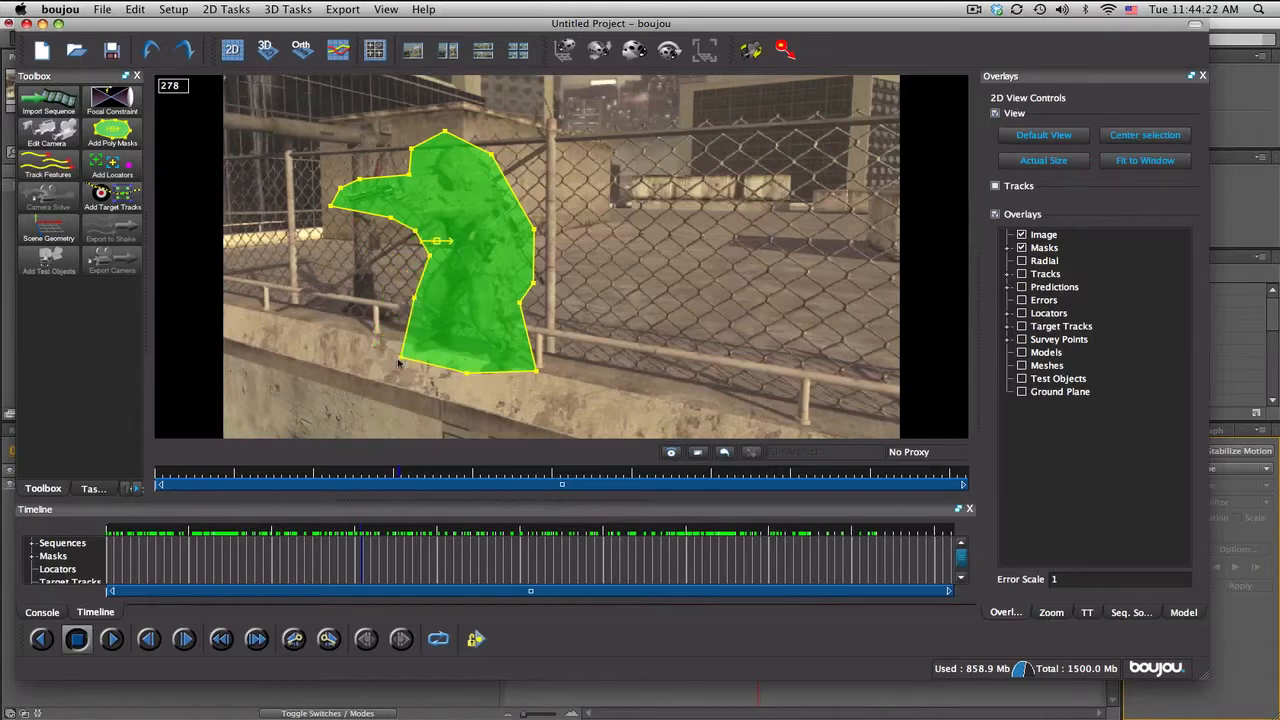
Step: At frame 361, widen the mask's right edge to cover the soldier's rear leg, foot and head
{"action": "left_click_drag", "start_coordinate": [364, 535], "coordinate": [437, 535]}
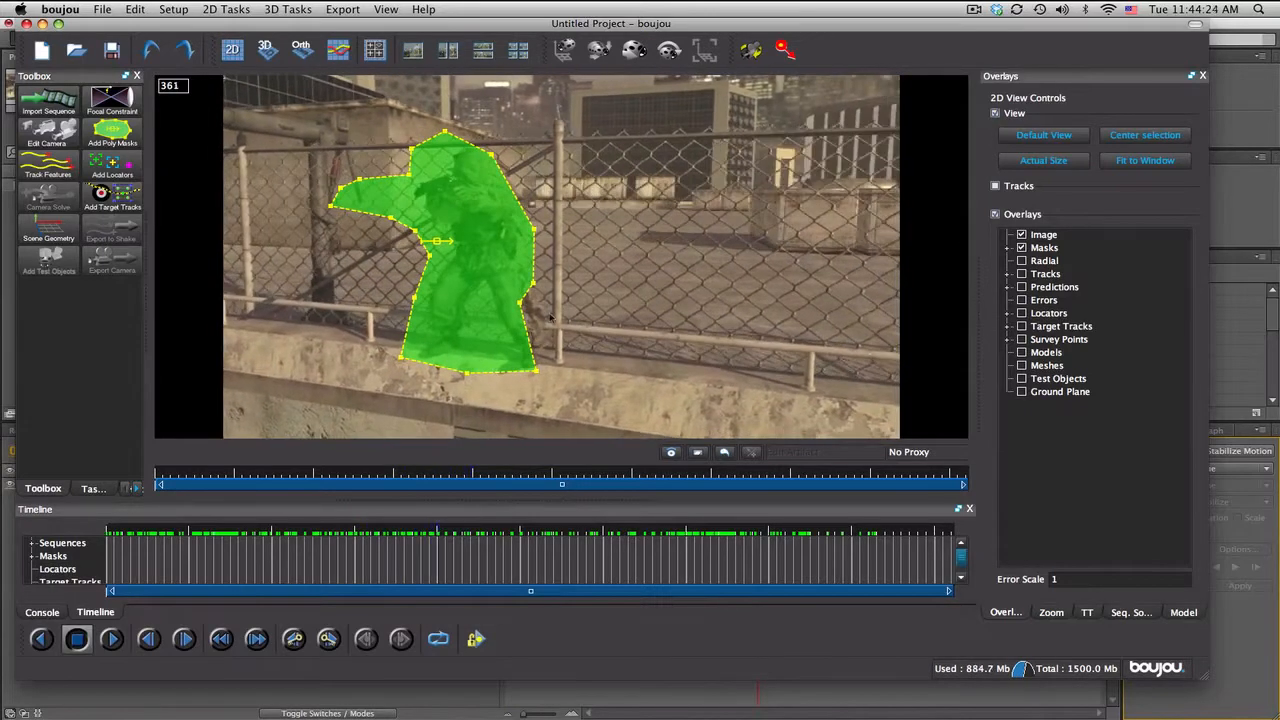
{"action": "mouse_move", "coordinate": [532, 285]}
{"action": "left_mouse_down"}
{"action": "mouse_move", "coordinate": [553, 285]}
{"action": "mouse_move", "coordinate": [533, 304]}
{"action": "mouse_move", "coordinate": [545, 304]}
{"action": "left_mouse_up"}
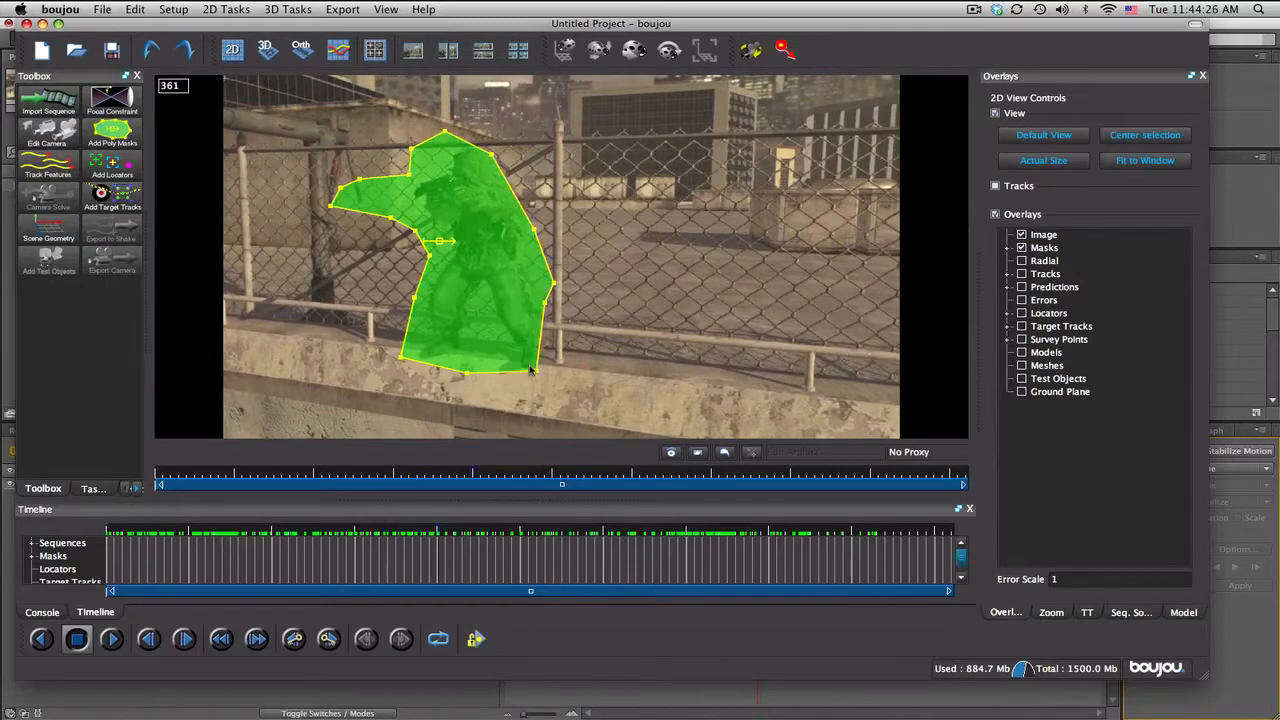
{"action": "left_click_drag", "start_coordinate": [537, 372], "coordinate": [571, 372]}
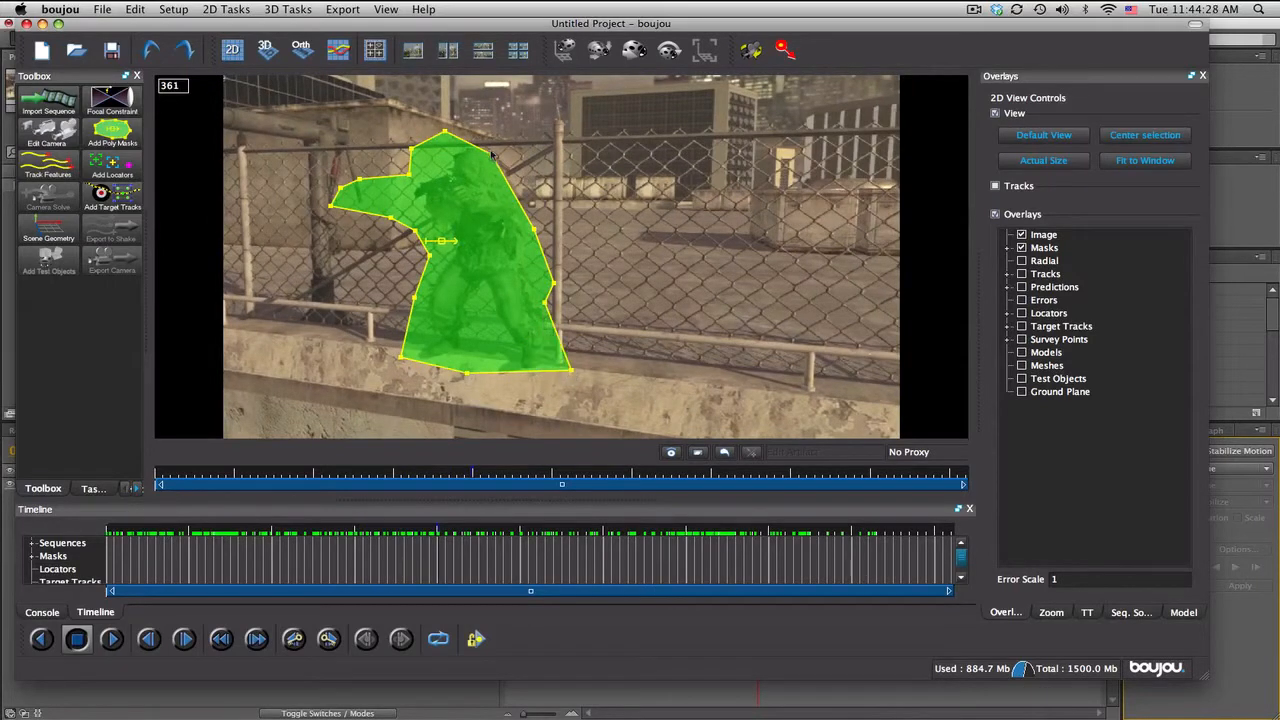
{"action": "left_click_drag", "start_coordinate": [492, 155], "coordinate": [507, 145]}
Step: At frame 422, widen the mask along the soldier's back and pull its gun-arm points in around the head and shoulder
{"action": "left_click_drag", "start_coordinate": [444, 529], "coordinate": [494, 529]}
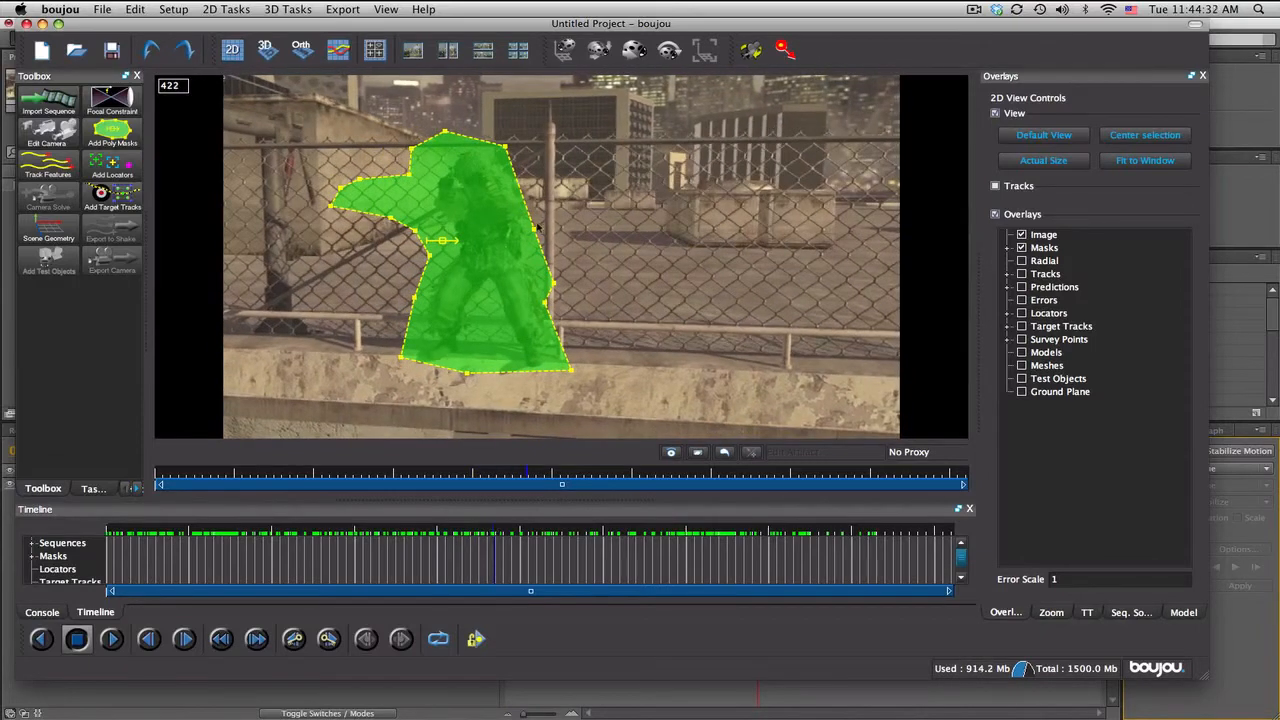
{"action": "left_click_drag", "start_coordinate": [537, 228], "coordinate": [553, 218]}
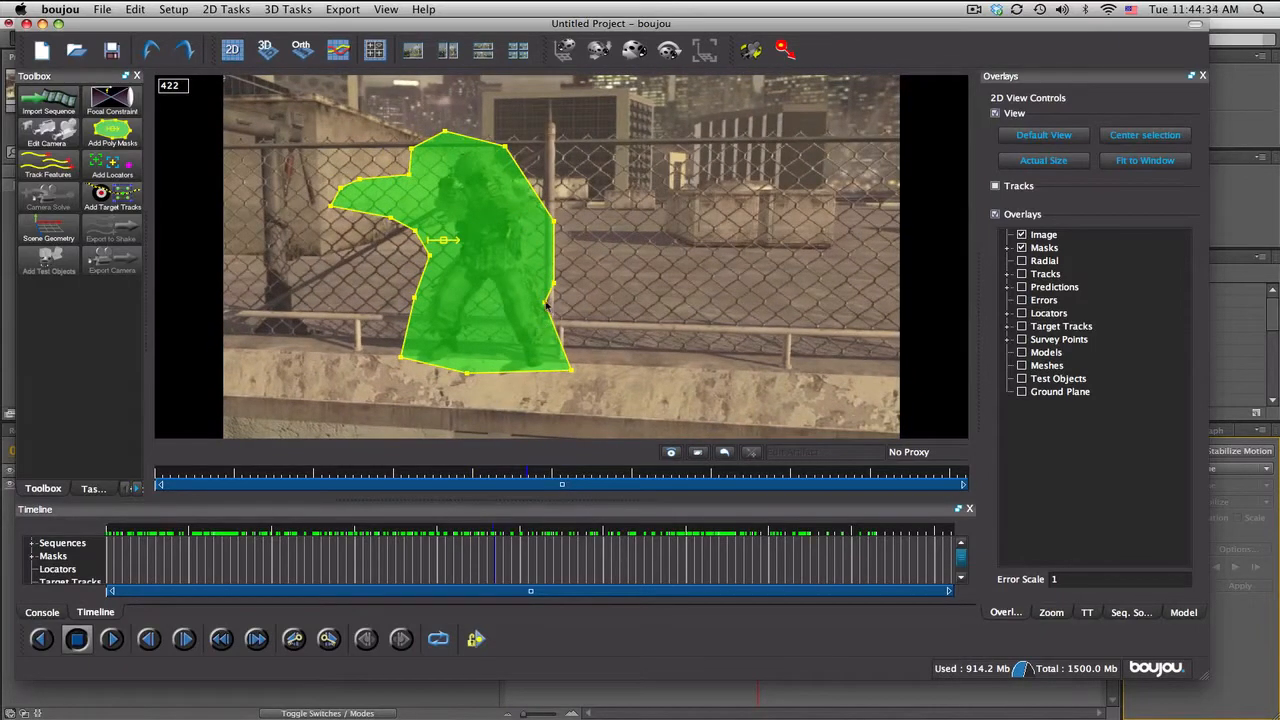
{"action": "left_click_drag", "start_coordinate": [547, 307], "coordinate": [558, 302]}
{"action": "left_click_drag", "start_coordinate": [331, 206], "coordinate": [462, 141]}
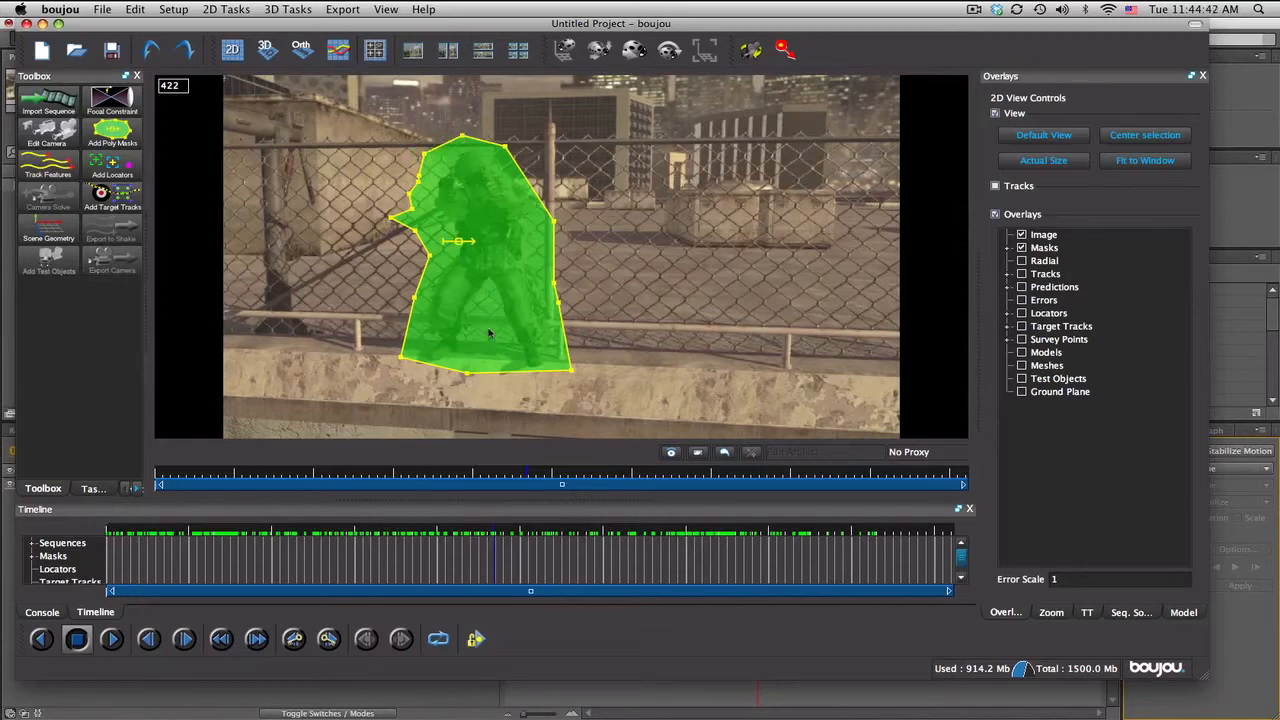
Step: Reshape the mask around the soldier's feet and head at frame 513, and around the head and raised gun at frame 589
{"action": "left_click_drag", "start_coordinate": [493, 527], "coordinate": [581, 532]}
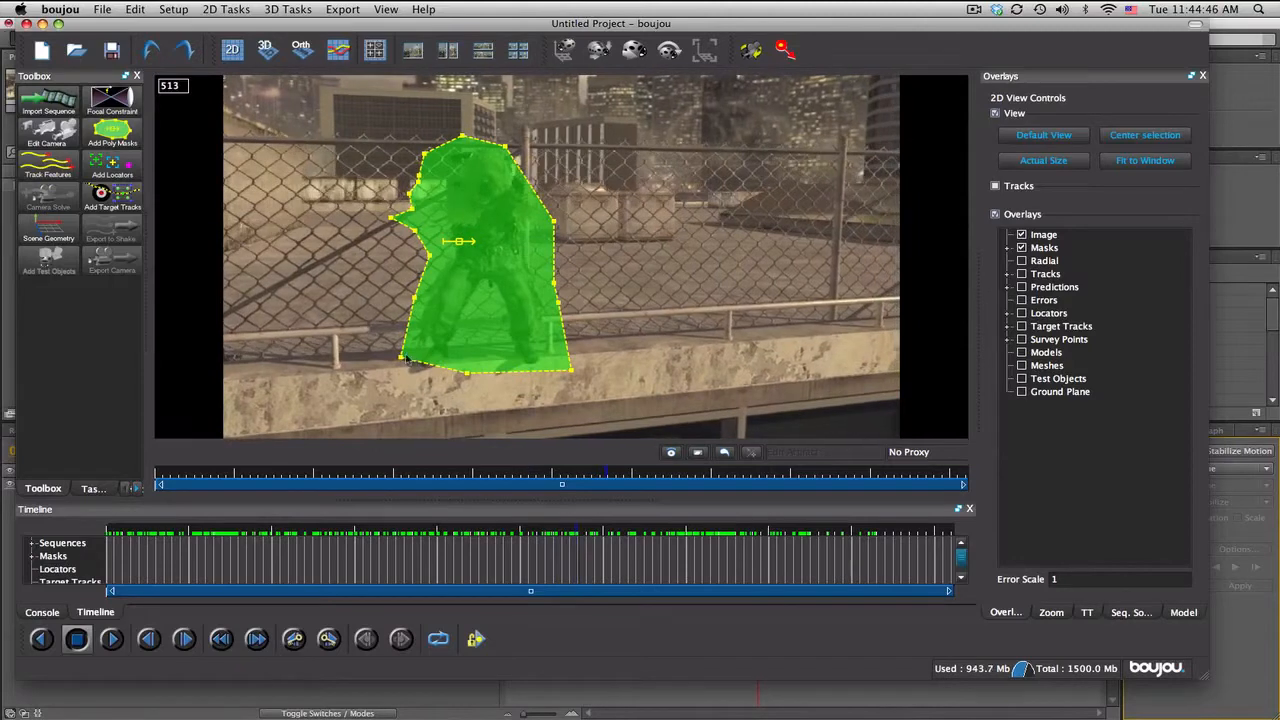
{"action": "left_click_drag", "start_coordinate": [402, 359], "coordinate": [461, 384]}
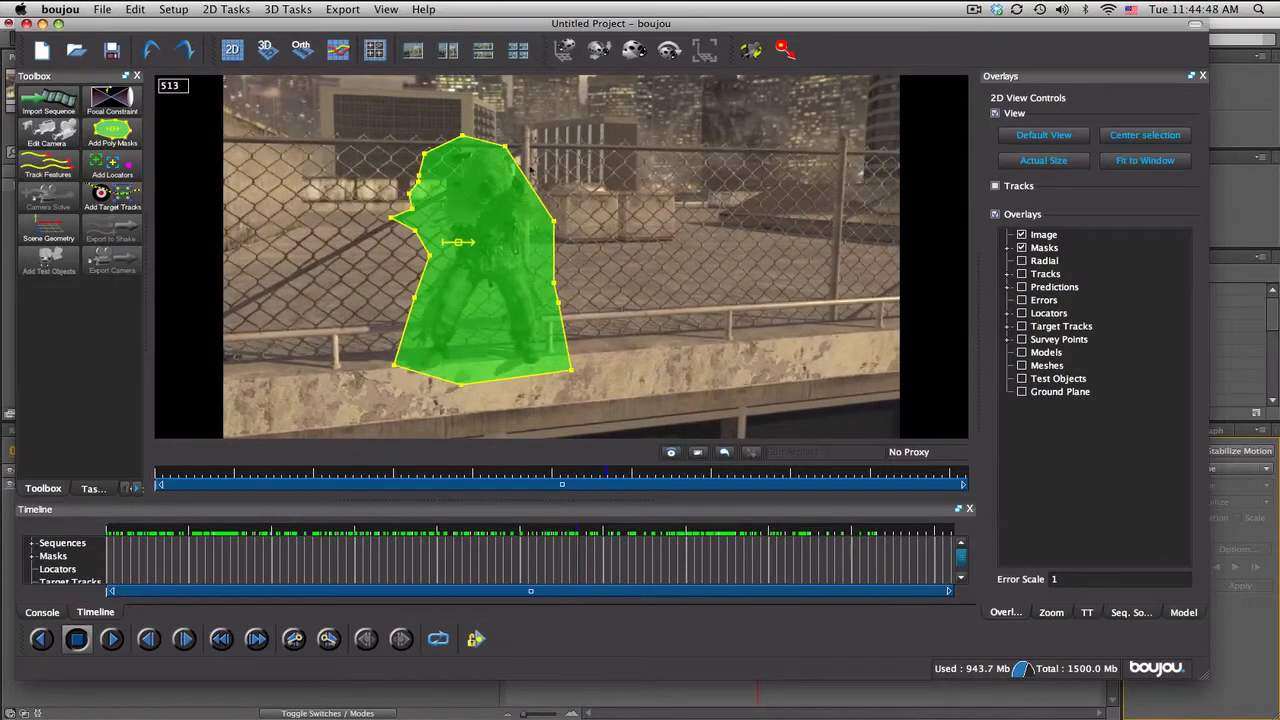
{"action": "left_click_drag", "start_coordinate": [504, 149], "coordinate": [531, 138]}
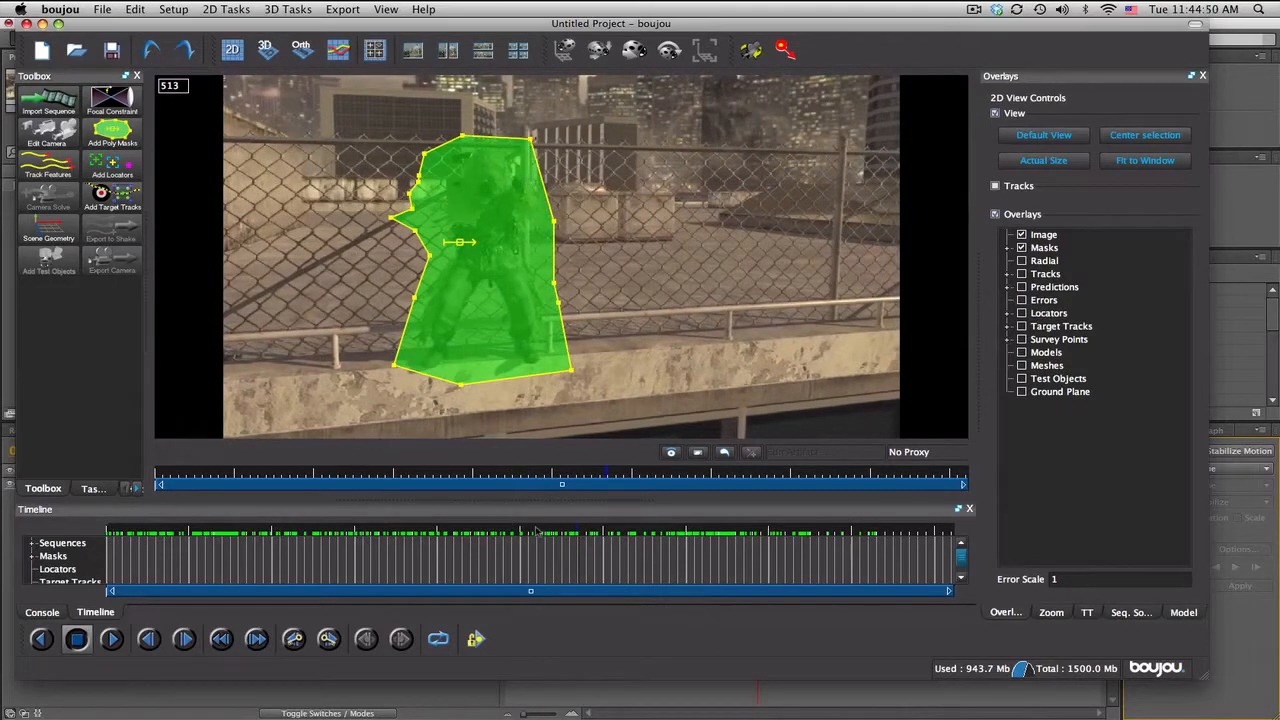
{"action": "left_click_drag", "start_coordinate": [590, 532], "coordinate": [656, 542]}
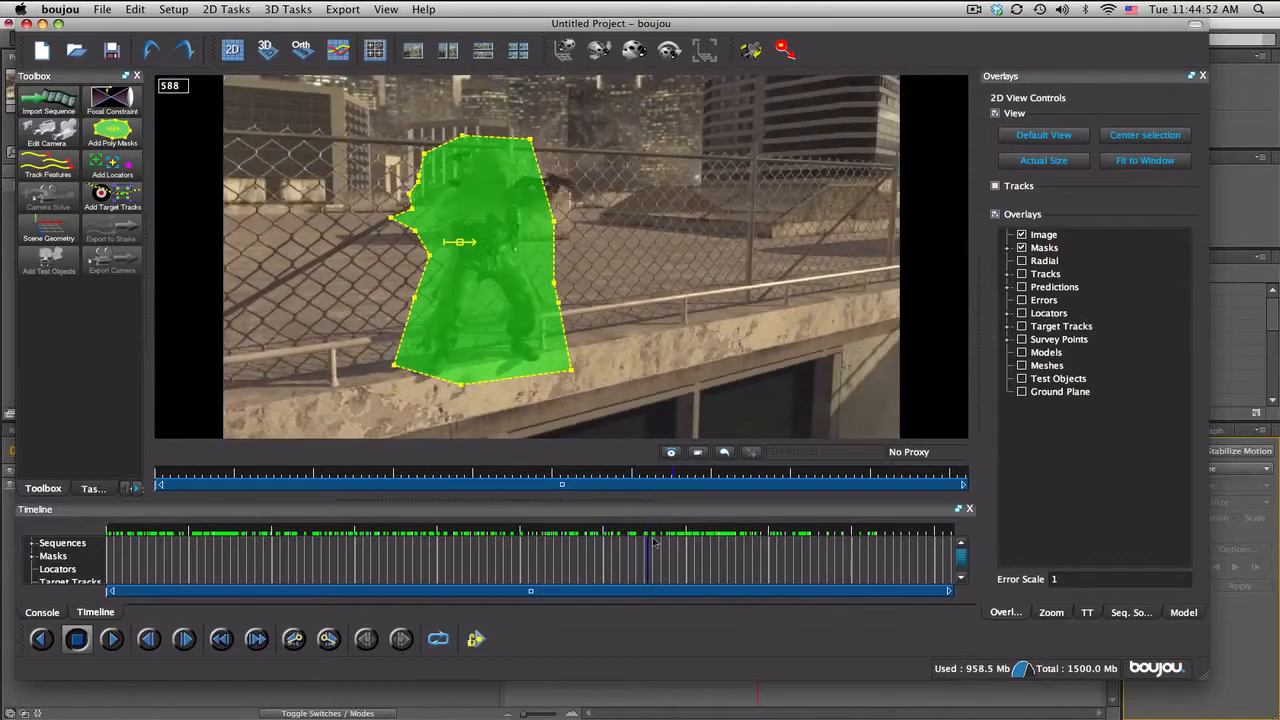
{"action": "left_click_drag", "start_coordinate": [556, 225], "coordinate": [613, 211]}
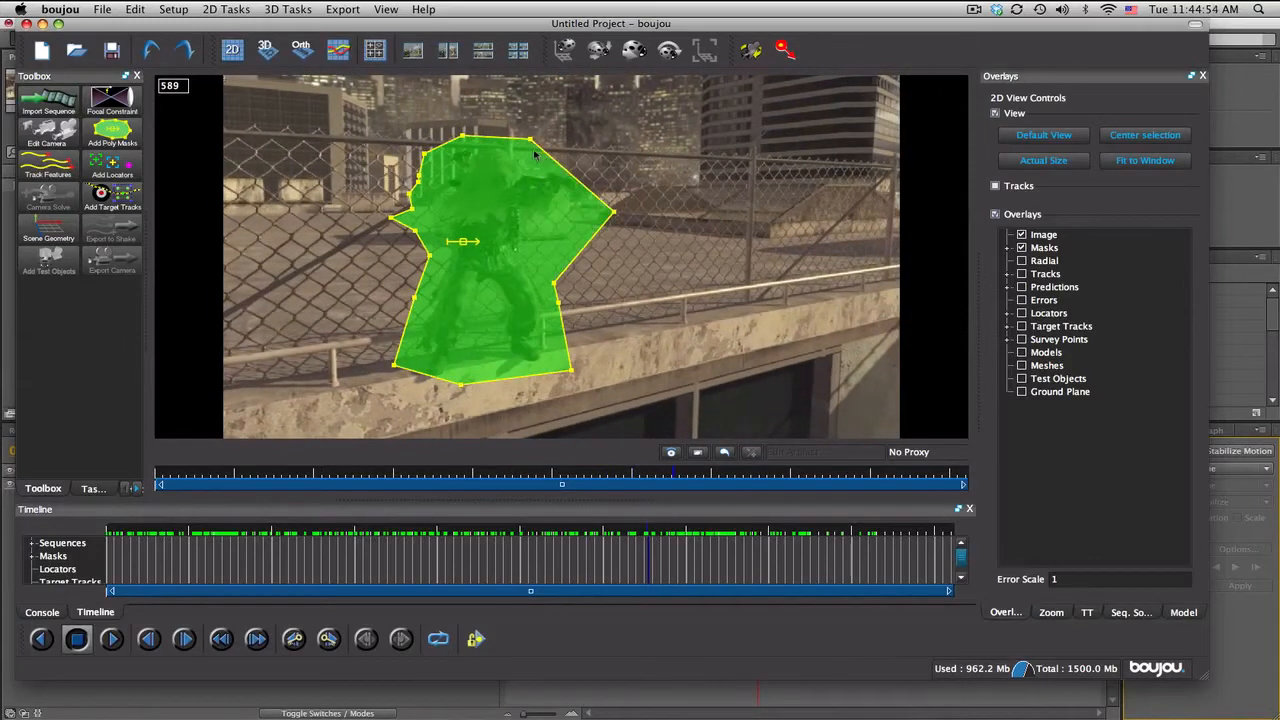
{"action": "left_click_drag", "start_coordinate": [532, 142], "coordinate": [558, 147]}
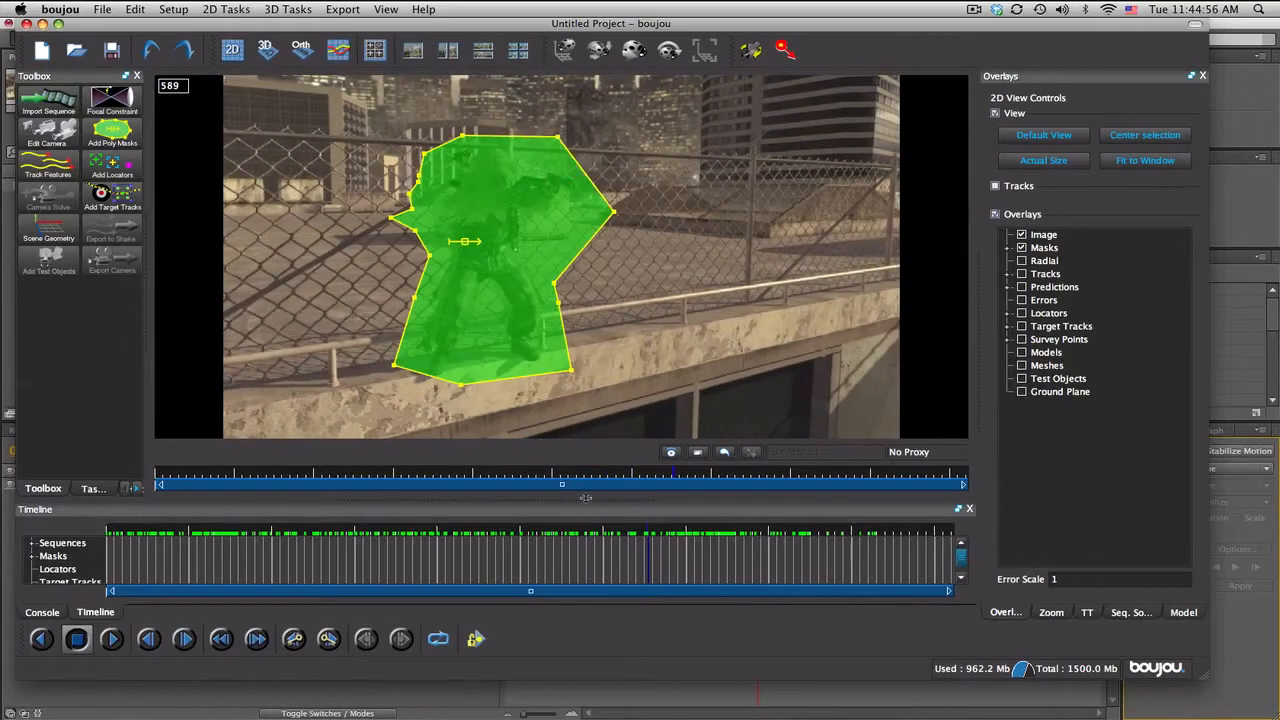
Step: Extend the mask over both outstretched guns at frame 647 and refit its arm points at frame 702
{"action": "left_click_drag", "start_coordinate": [651, 530], "coordinate": [700, 530]}
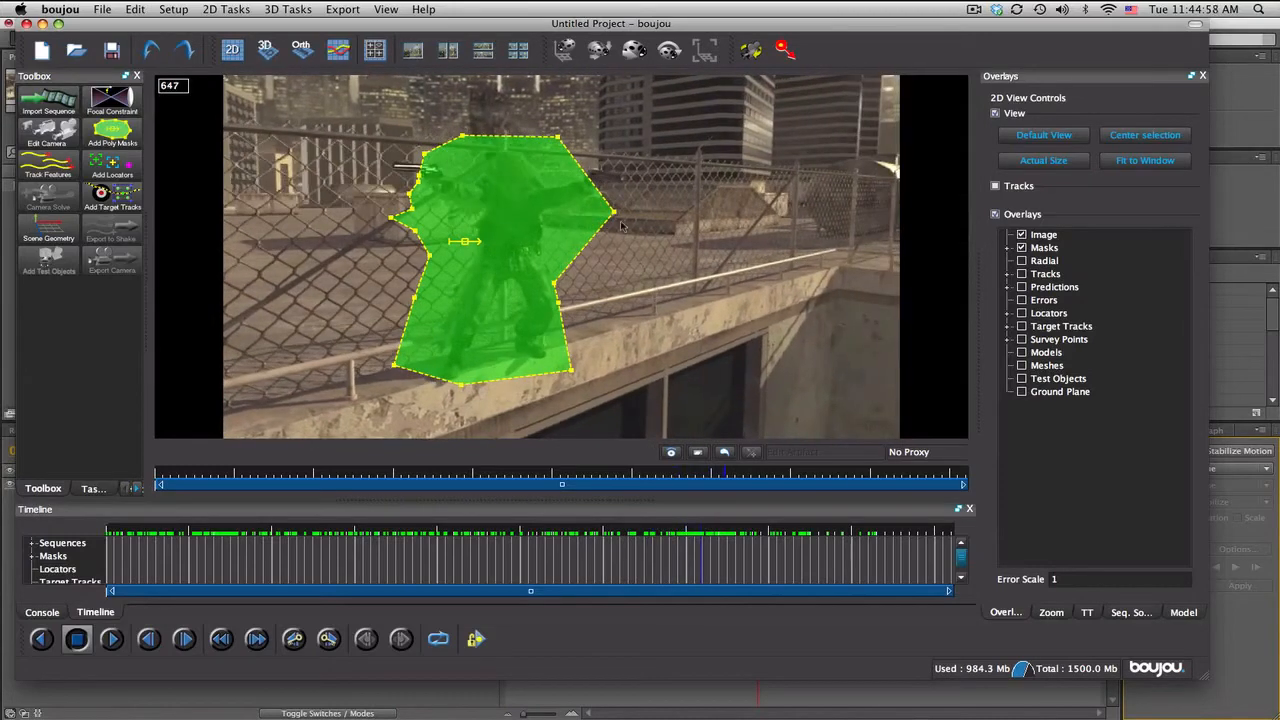
{"action": "left_click_drag", "start_coordinate": [616, 212], "coordinate": [650, 177]}
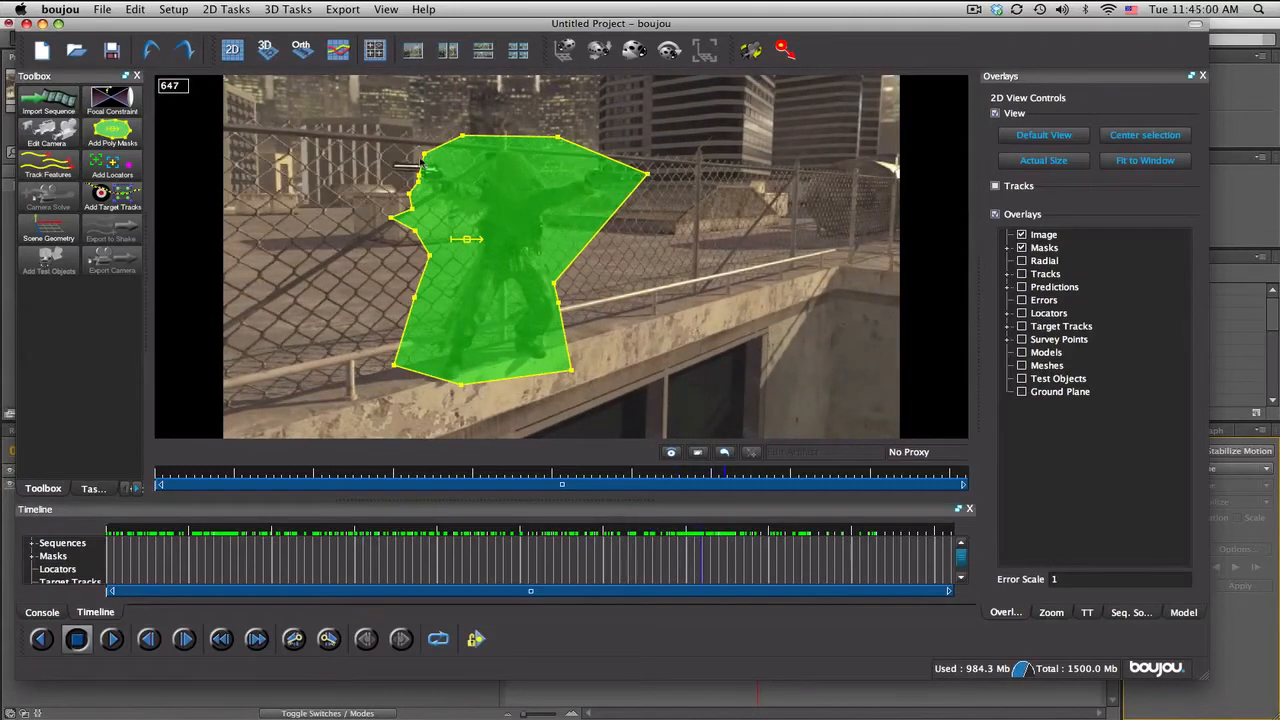
{"action": "left_click_drag", "start_coordinate": [424, 163], "coordinate": [379, 171]}
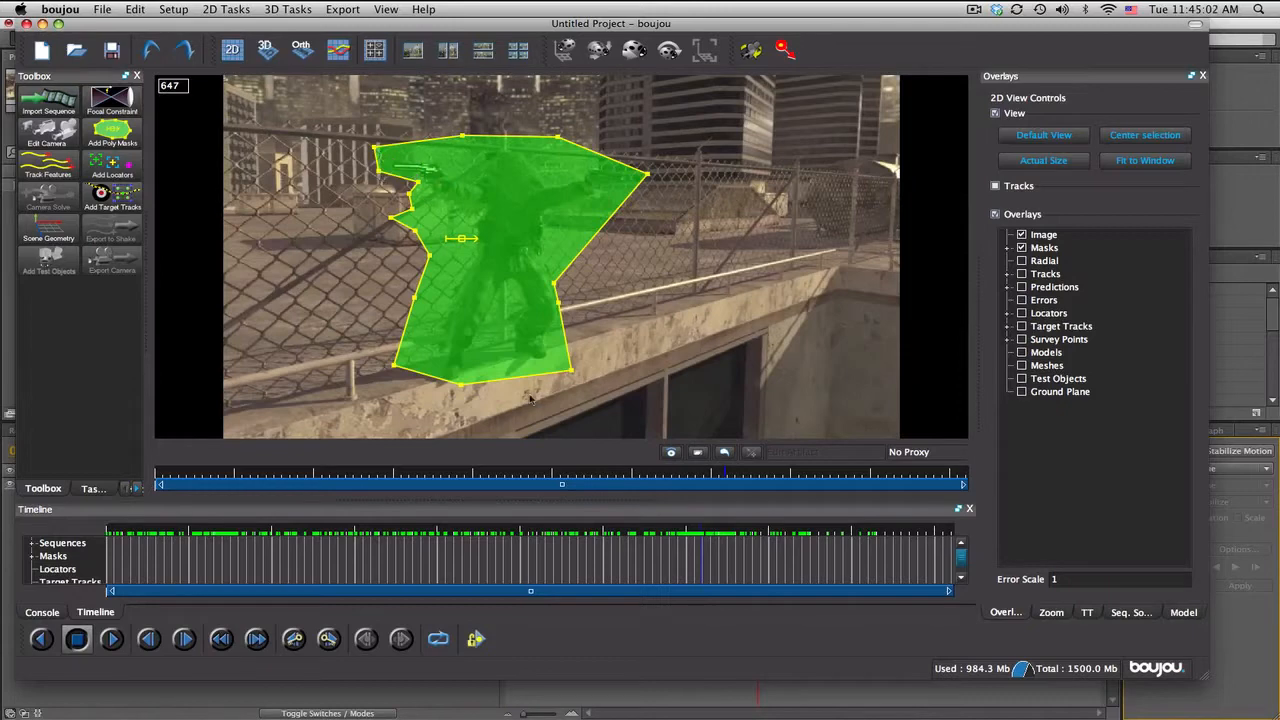
{"action": "left_click_drag", "start_coordinate": [703, 532], "coordinate": [749, 532]}
{"action": "left_click_drag", "start_coordinate": [647, 172], "coordinate": [681, 193]}
{"action": "left_click_drag", "start_coordinate": [419, 183], "coordinate": [422, 190]}
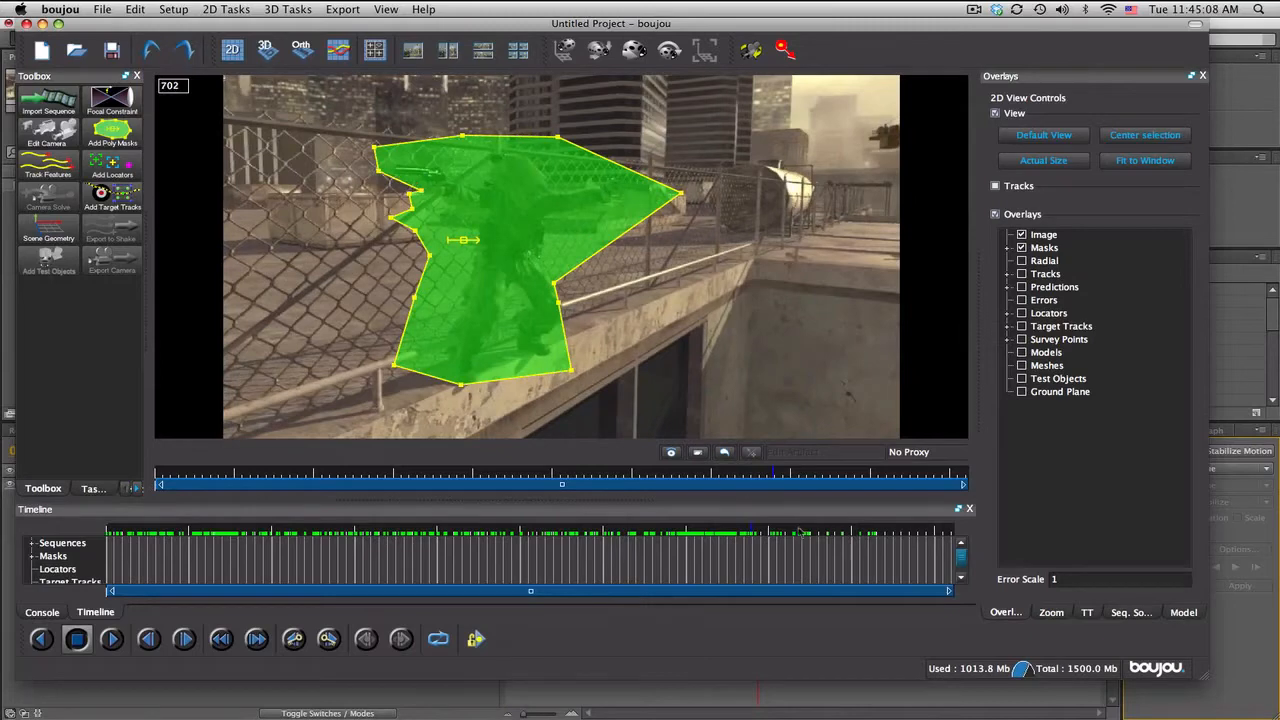
Step: At frame 735, pull the mask's left edge in around the soldier's head, torso, leg and foot
{"action": "left_click_drag", "start_coordinate": [757, 533], "coordinate": [783, 526]}
{"action": "left_click_drag", "start_coordinate": [380, 172], "coordinate": [443, 150]}
{"action": "left_click_drag", "start_coordinate": [430, 258], "coordinate": [445, 258]}
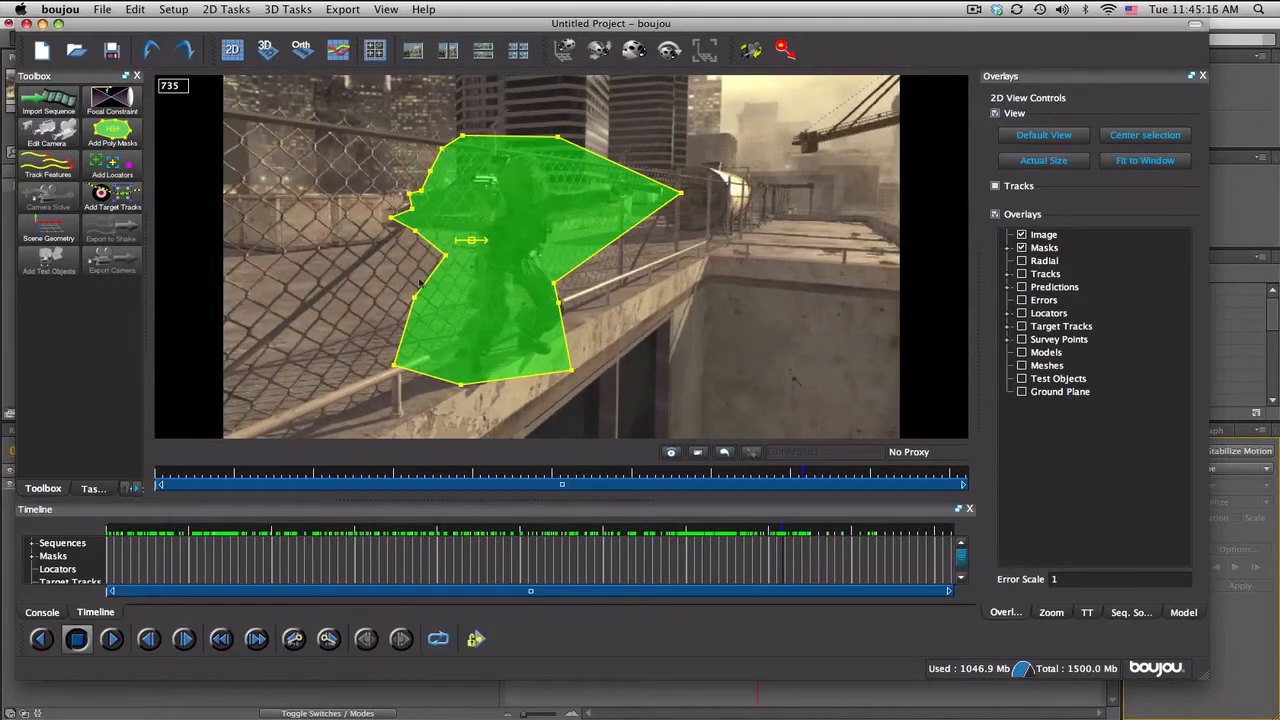
{"action": "left_click_drag", "start_coordinate": [413, 302], "coordinate": [458, 290]}
{"action": "left_click_drag", "start_coordinate": [392, 367], "coordinate": [430, 366]}
{"action": "left_click_drag", "start_coordinate": [415, 230], "coordinate": [452, 164]}
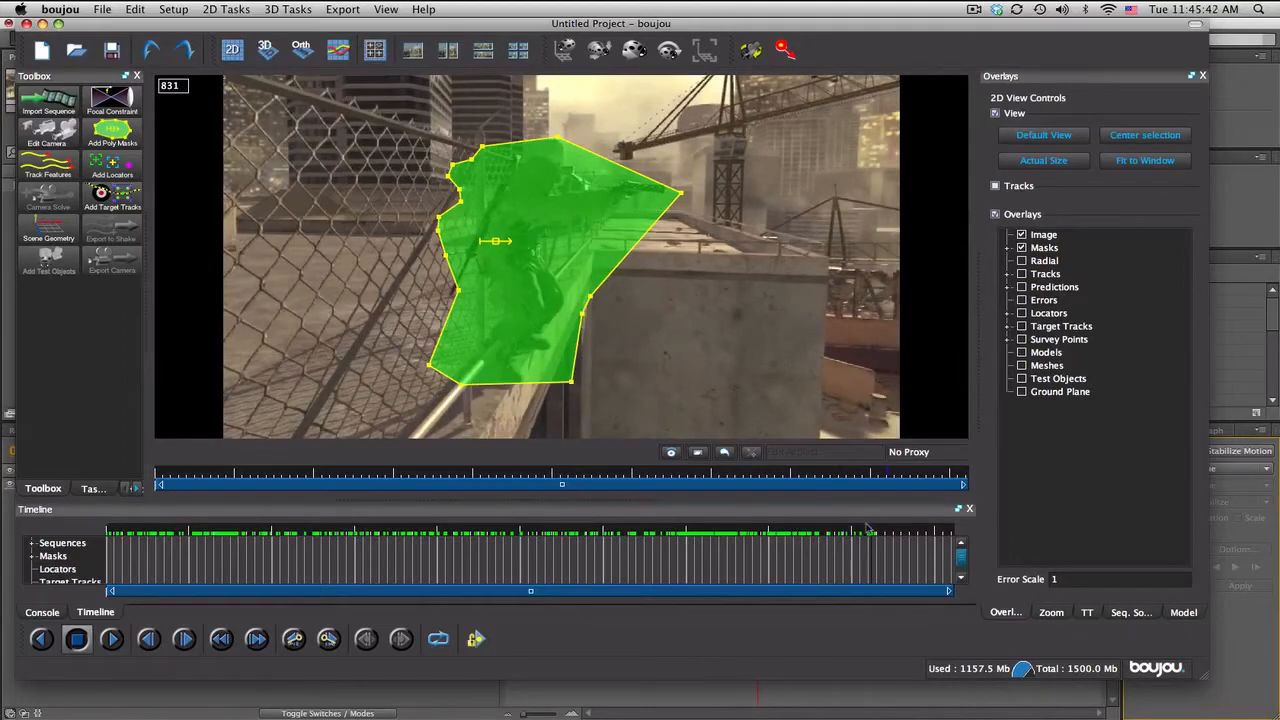
Step: Check the mask back through the sequence and extend its tip past the gun muzzle at frame 27
{"action": "left_click", "coordinate": [926, 540]}
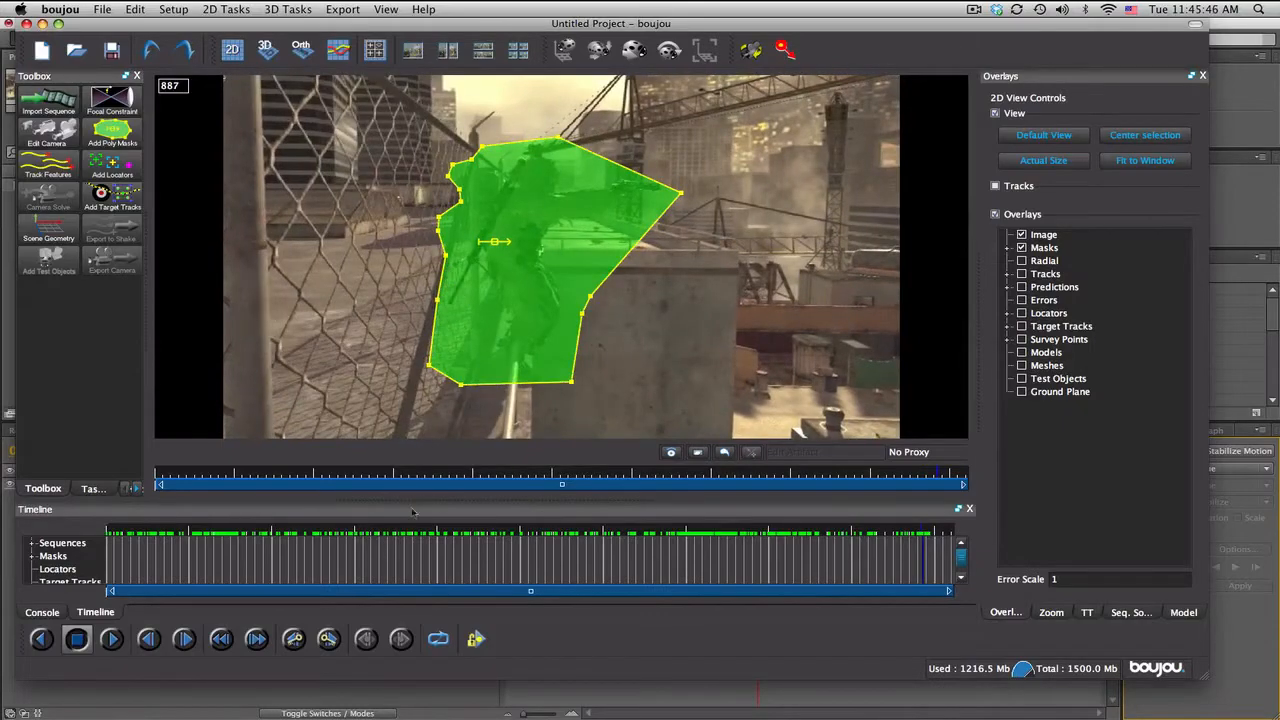
{"action": "left_click", "coordinate": [370, 540]}
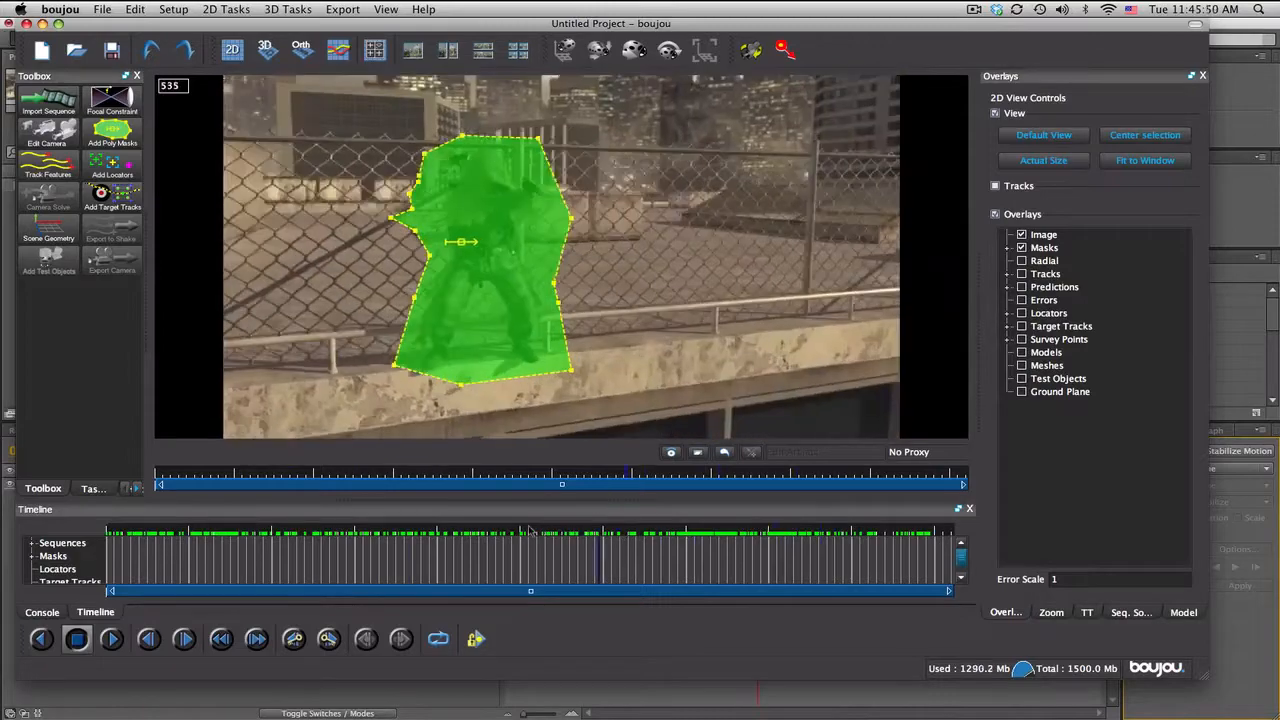
{"action": "left_click", "coordinate": [190, 535]}
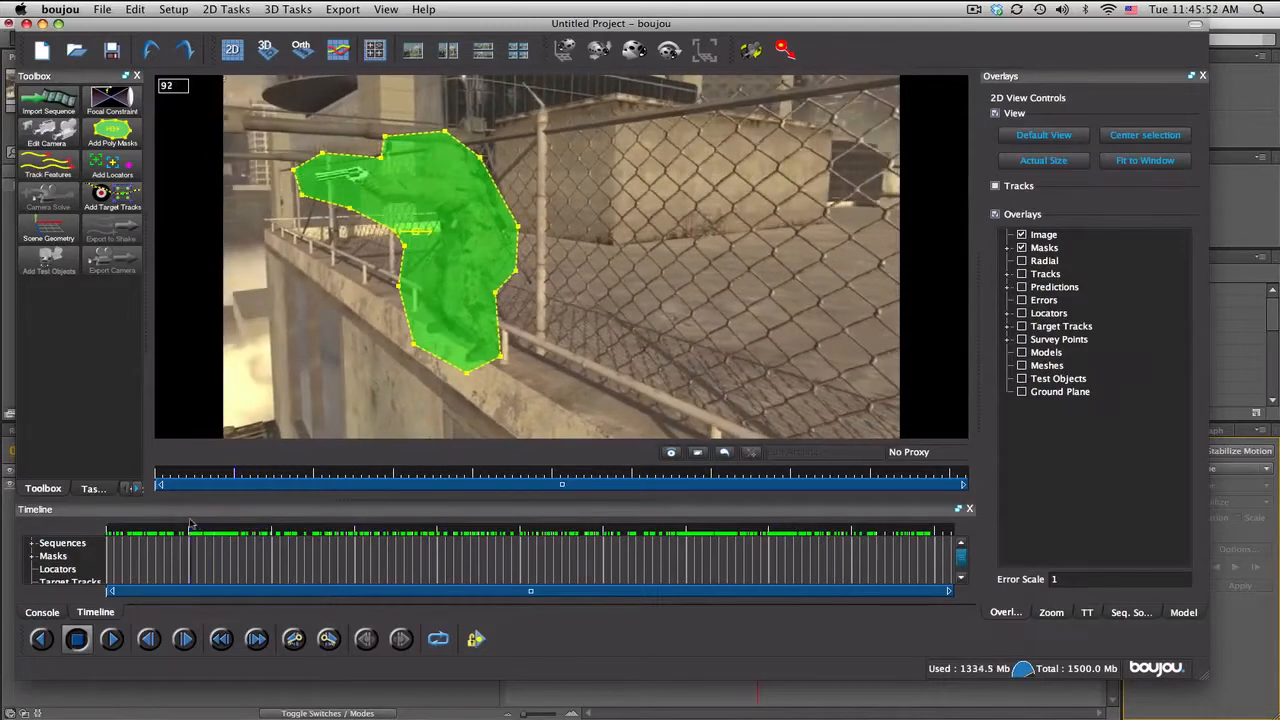
{"action": "left_click_drag", "start_coordinate": [190, 523], "coordinate": [131, 527]}
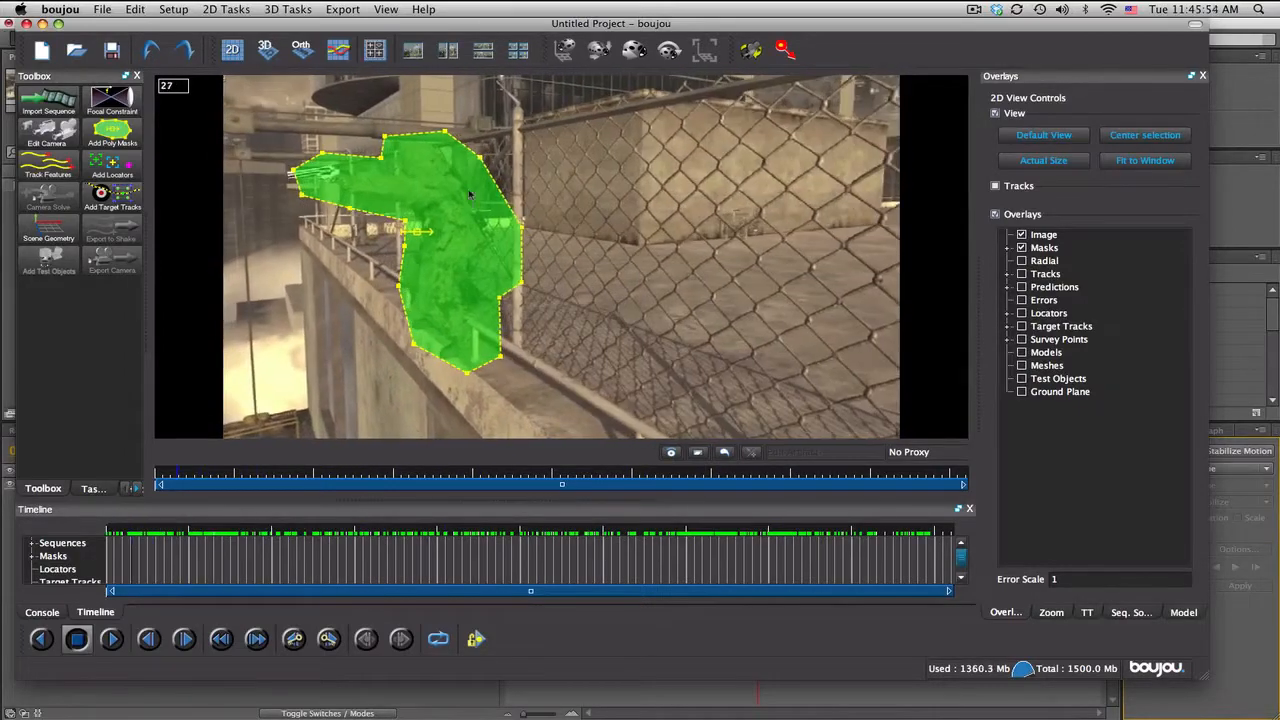
{"action": "left_click_drag", "start_coordinate": [290, 172], "coordinate": [280, 170]}
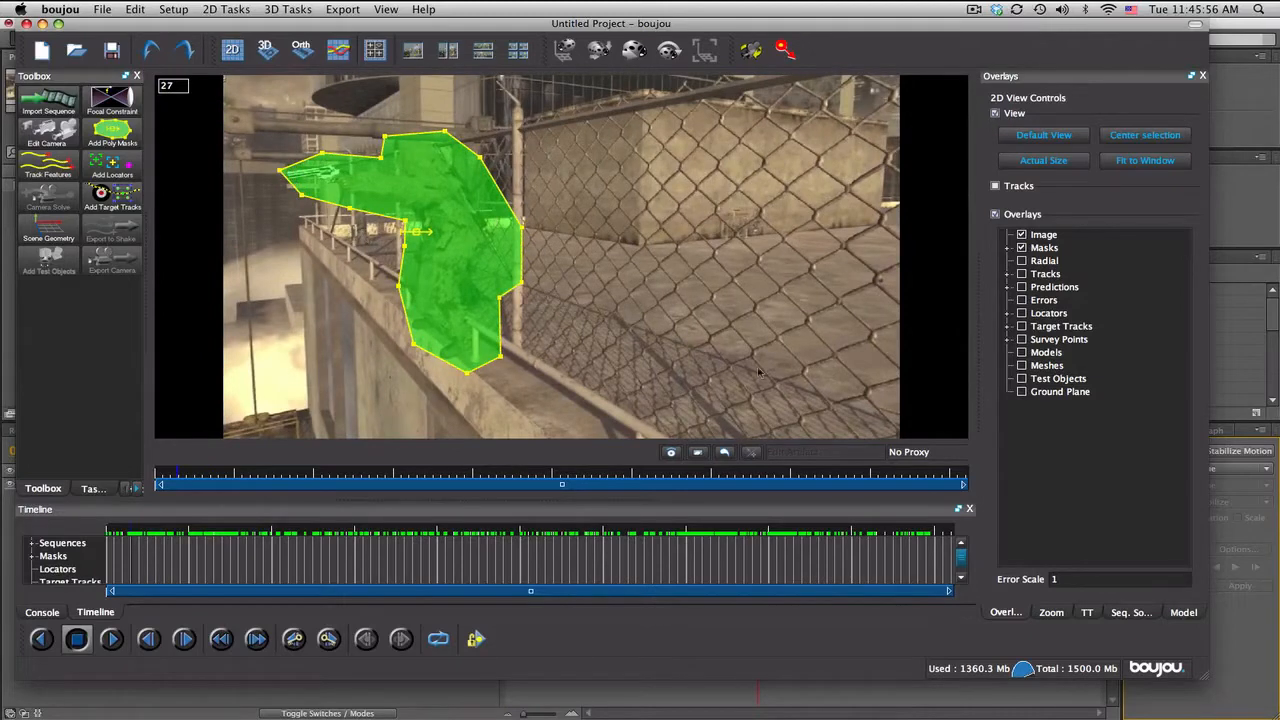
Step: Run feature tracking on all frames of Sequence 1
{"action": "left_click", "coordinate": [52, 164]}
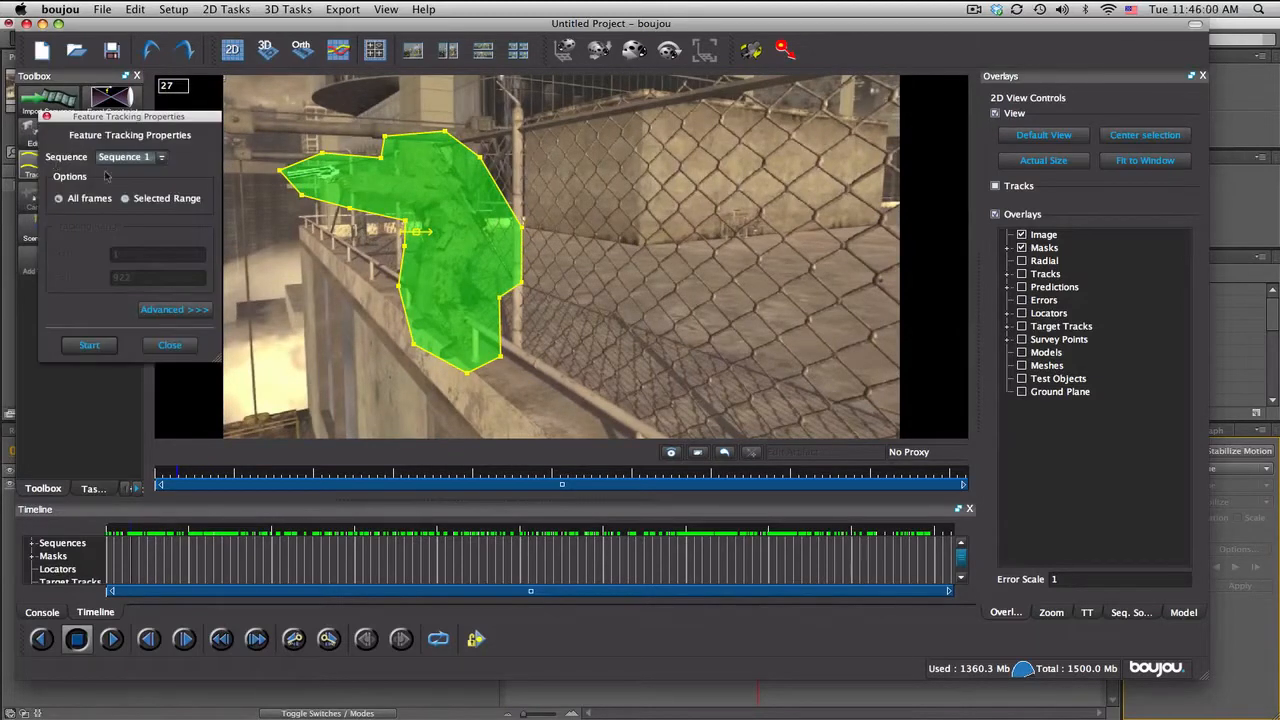
{"action": "left_click", "coordinate": [94, 345]}
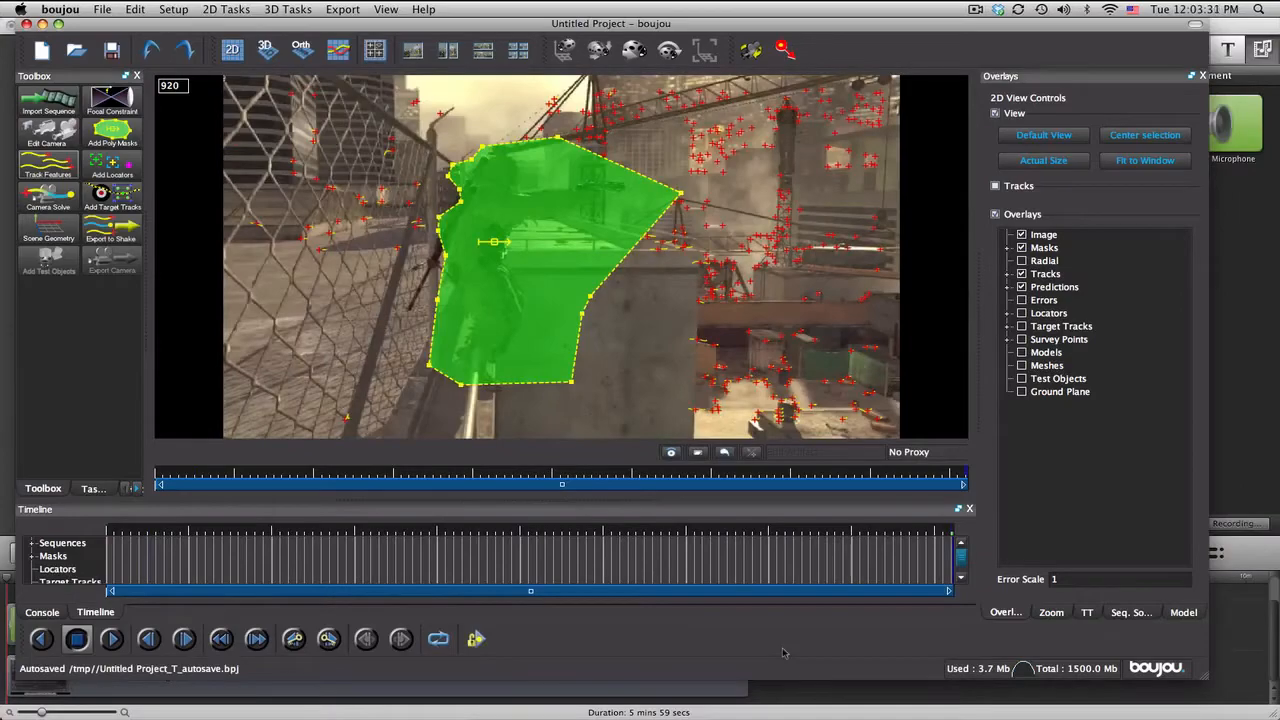
Step: Check the feature tracks across the sequence and run the camera solve on all frames of Sequence 1
{"action": "left_click_drag", "start_coordinate": [134, 532], "coordinate": [668, 528]}
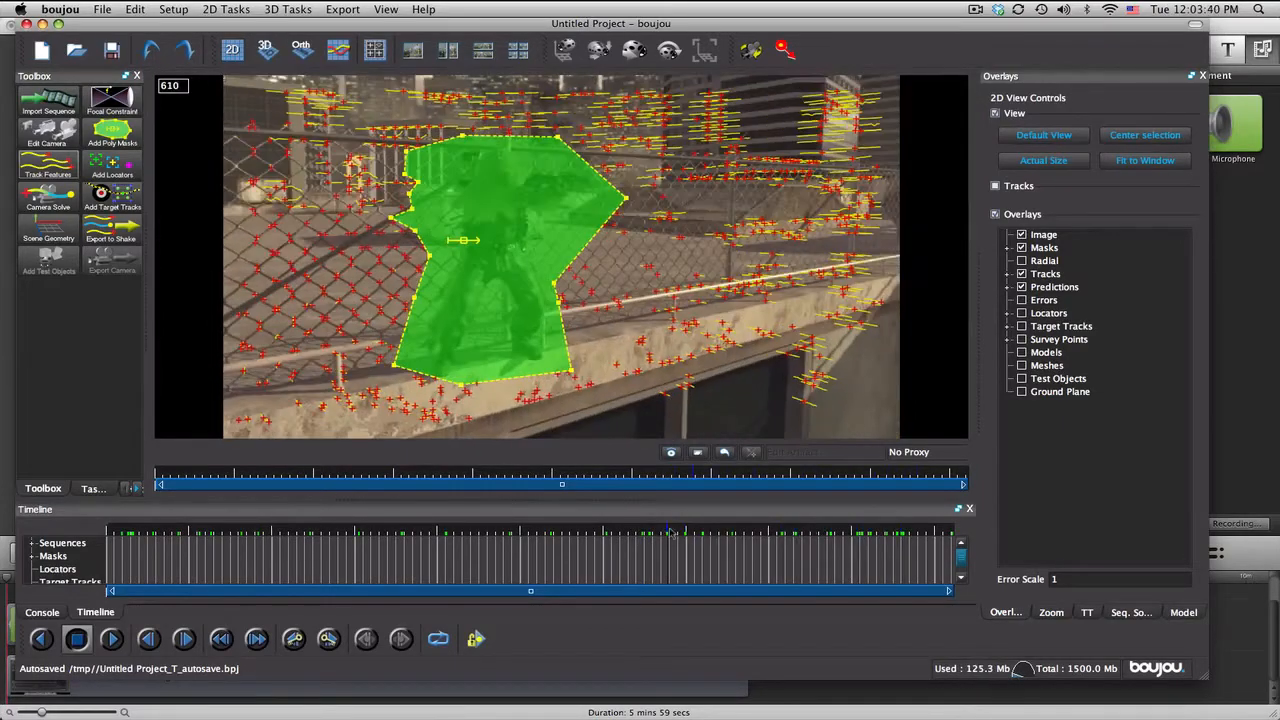
{"action": "left_click", "coordinate": [61, 205]}
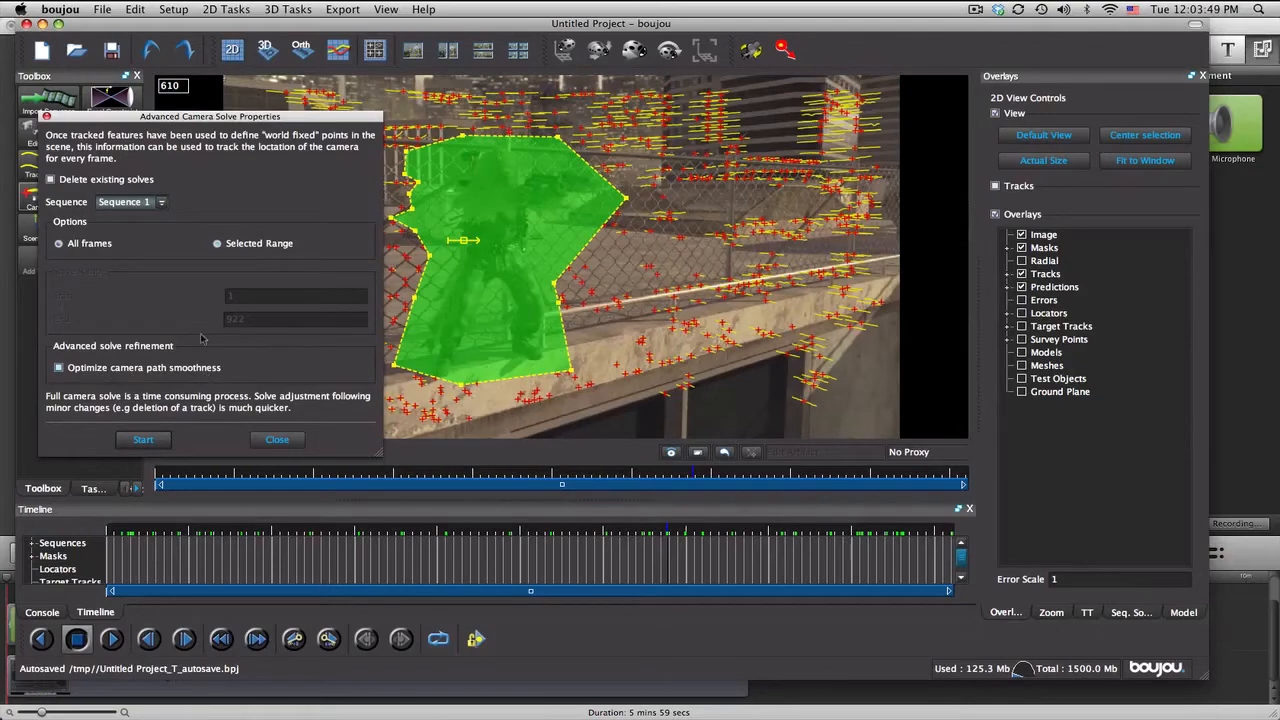
{"action": "left_click_drag", "start_coordinate": [379, 532], "coordinate": [499, 526]}
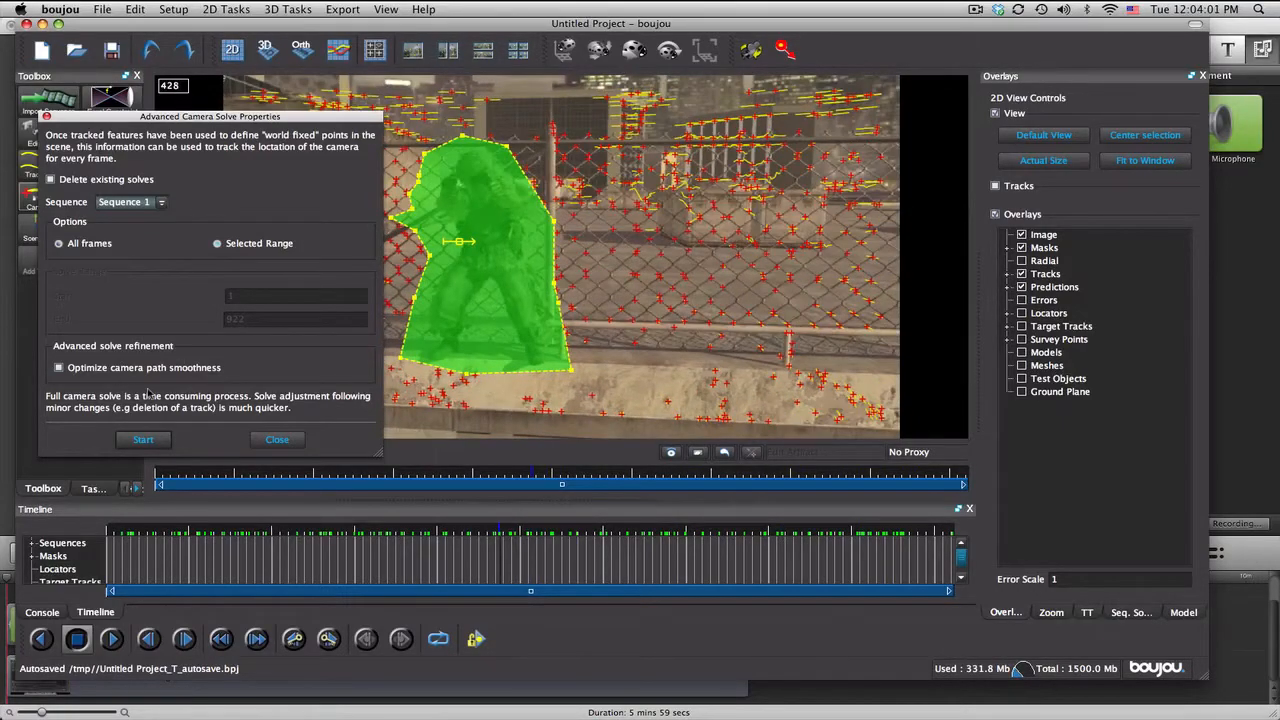
{"action": "left_click_drag", "start_coordinate": [270, 536], "coordinate": [185, 538]}
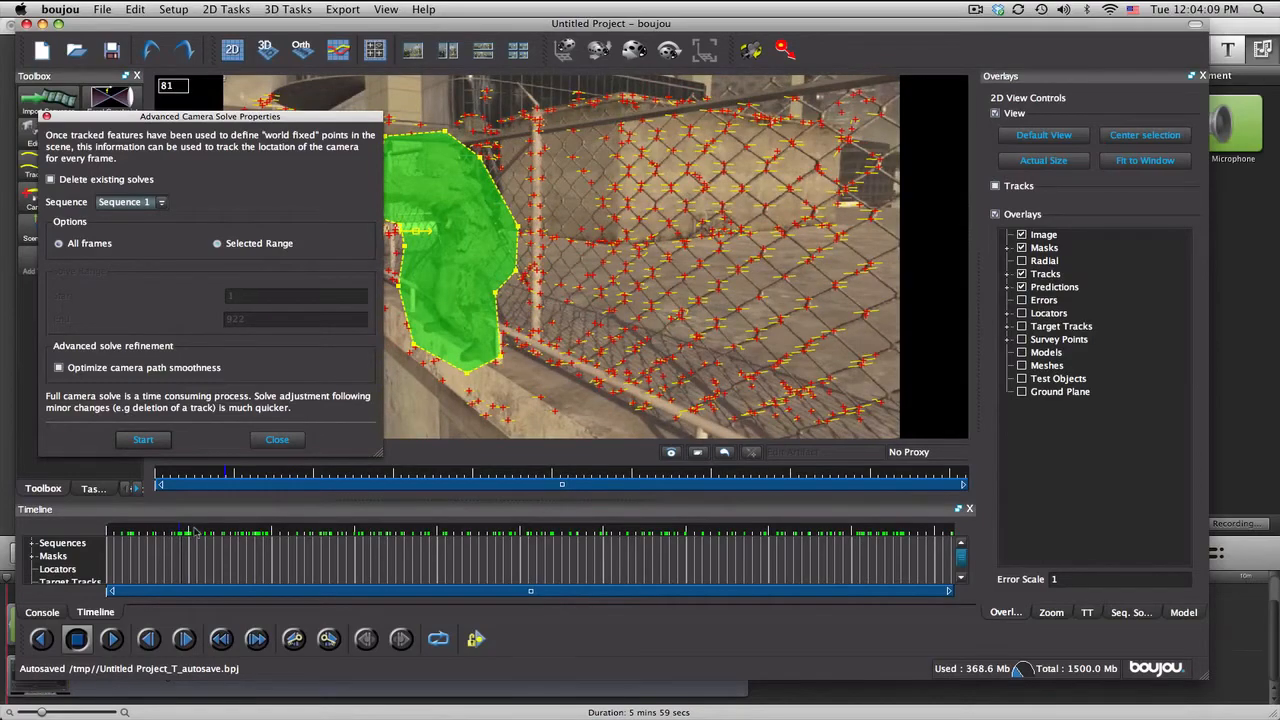
{"action": "left_click_drag", "start_coordinate": [196, 531], "coordinate": [687, 527]}
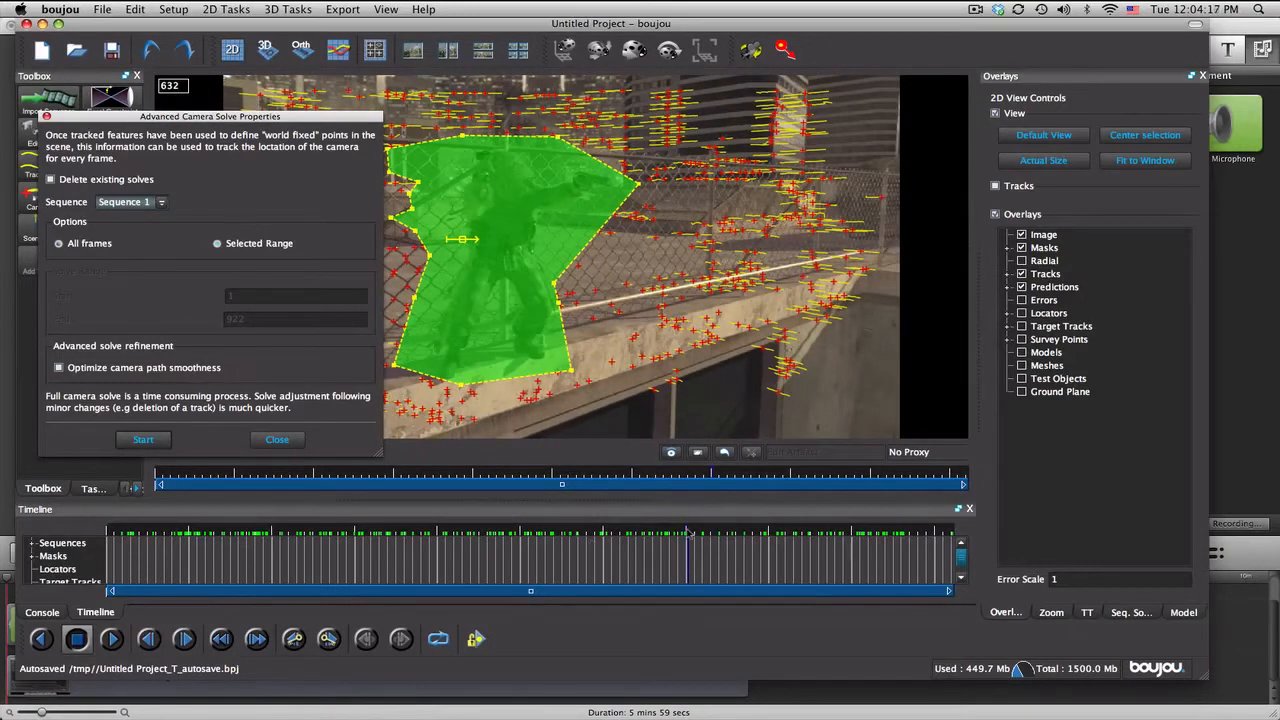
{"action": "left_click_drag", "start_coordinate": [688, 533], "coordinate": [503, 534]}
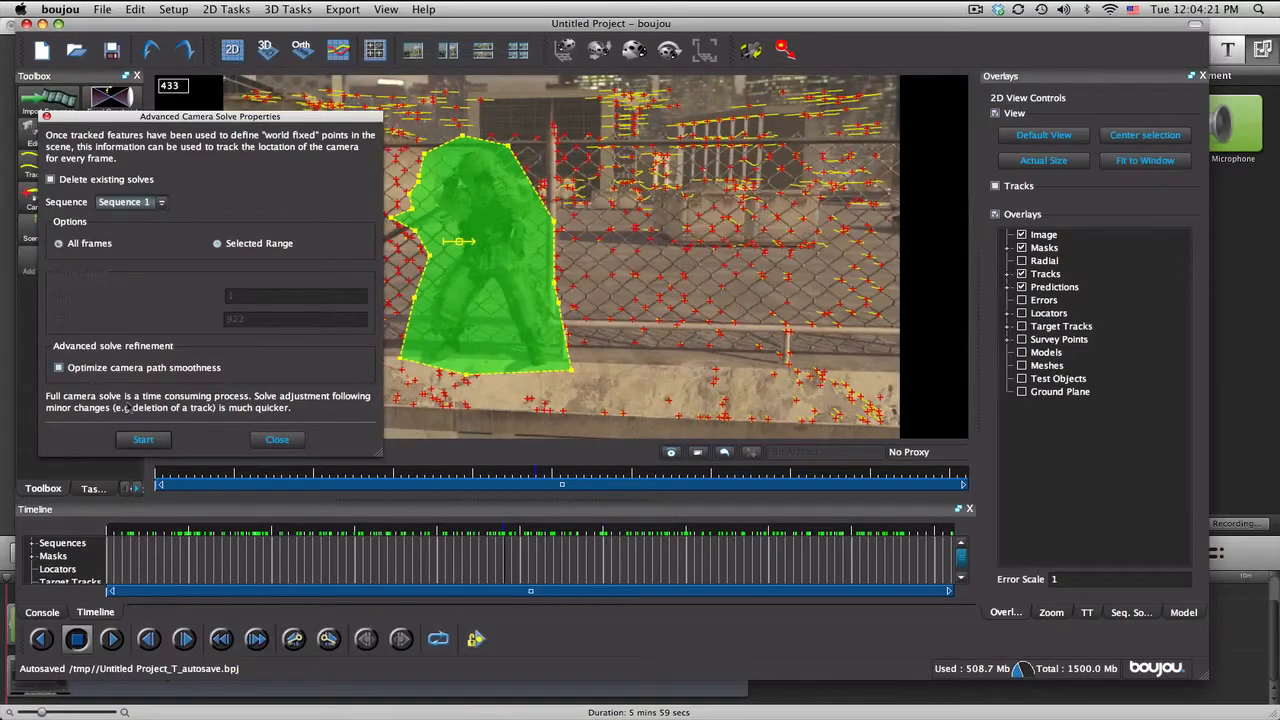
{"action": "left_click", "coordinate": [146, 443]}
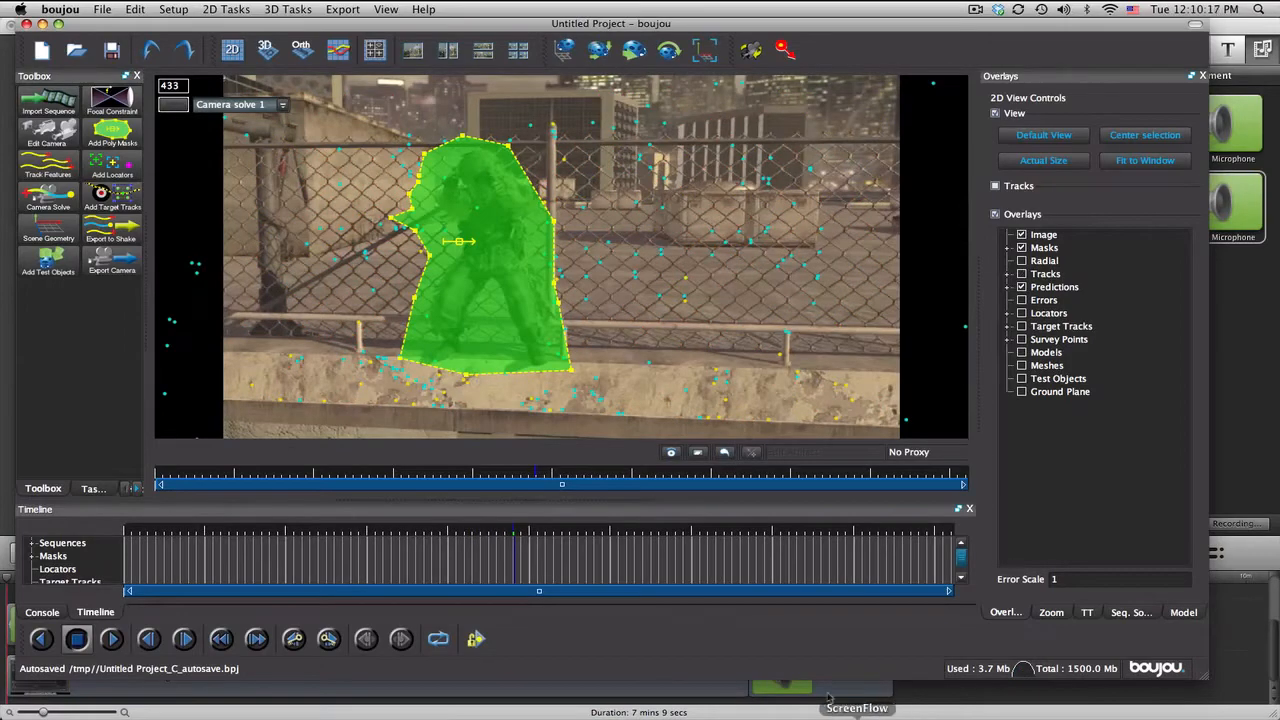
Step: Review the solved predictions through the sequence and add a coordinate frame hint of type x-axis to the scene geometry
{"action": "left_click", "coordinate": [138, 533]}
{"action": "left_click_drag", "start_coordinate": [135, 533], "coordinate": [271, 533]}
{"action": "left_click_drag", "start_coordinate": [329, 533], "coordinate": [547, 519]}
{"action": "left_click_drag", "start_coordinate": [640, 518], "coordinate": [439, 535]}
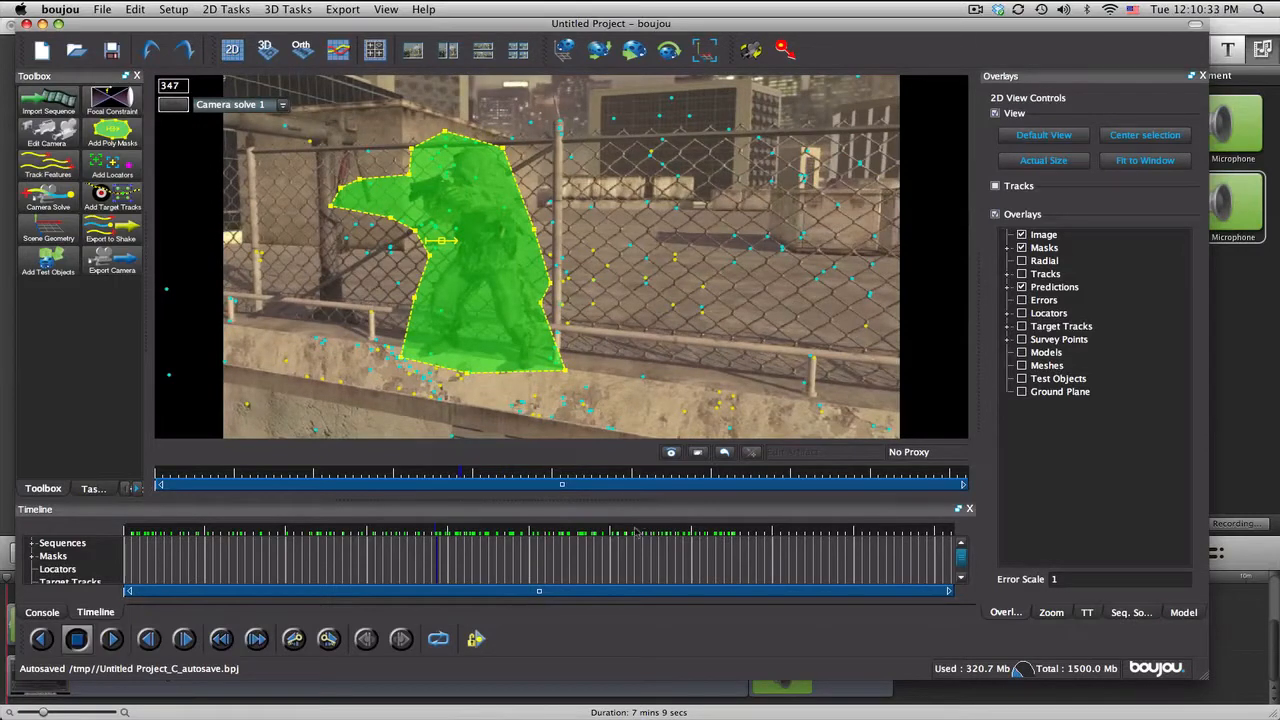
{"action": "left_click_drag", "start_coordinate": [433, 540], "coordinate": [460, 532]}
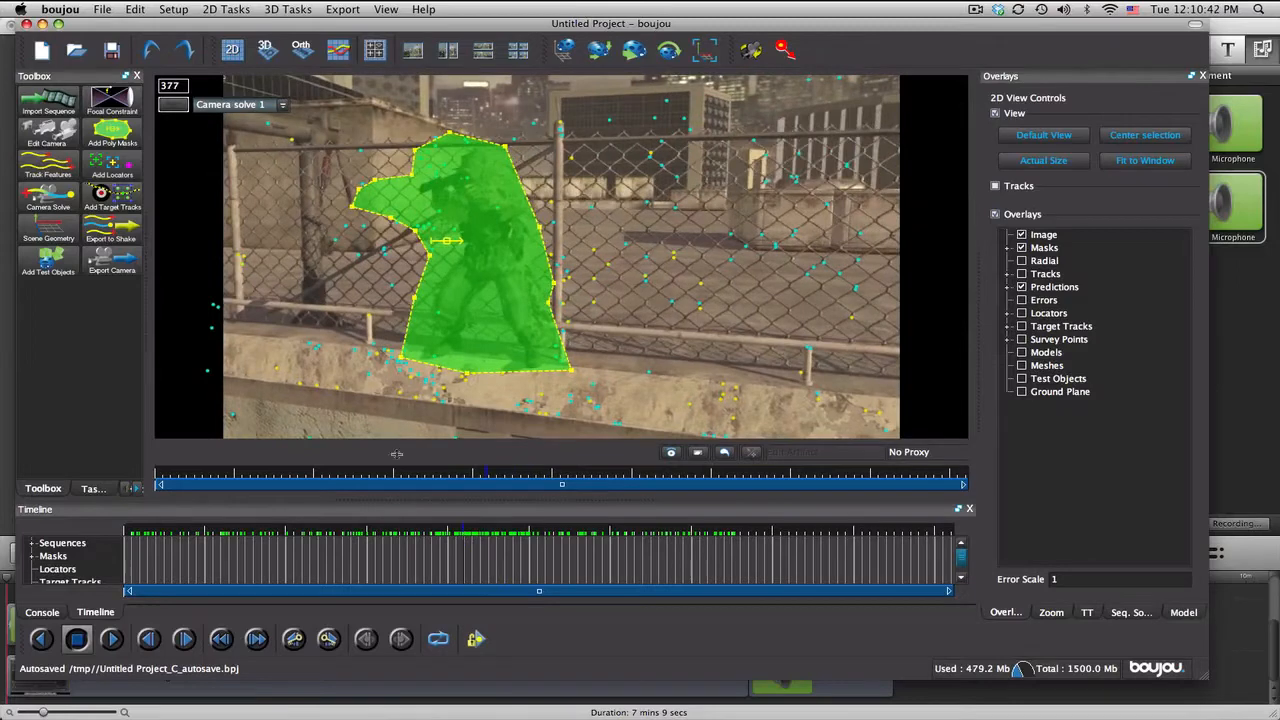
{"action": "left_click", "coordinate": [48, 230]}
{"action": "left_click_drag", "start_coordinate": [270, 121], "coordinate": [1038, 181]}
{"action": "left_click", "coordinate": [876, 362]}
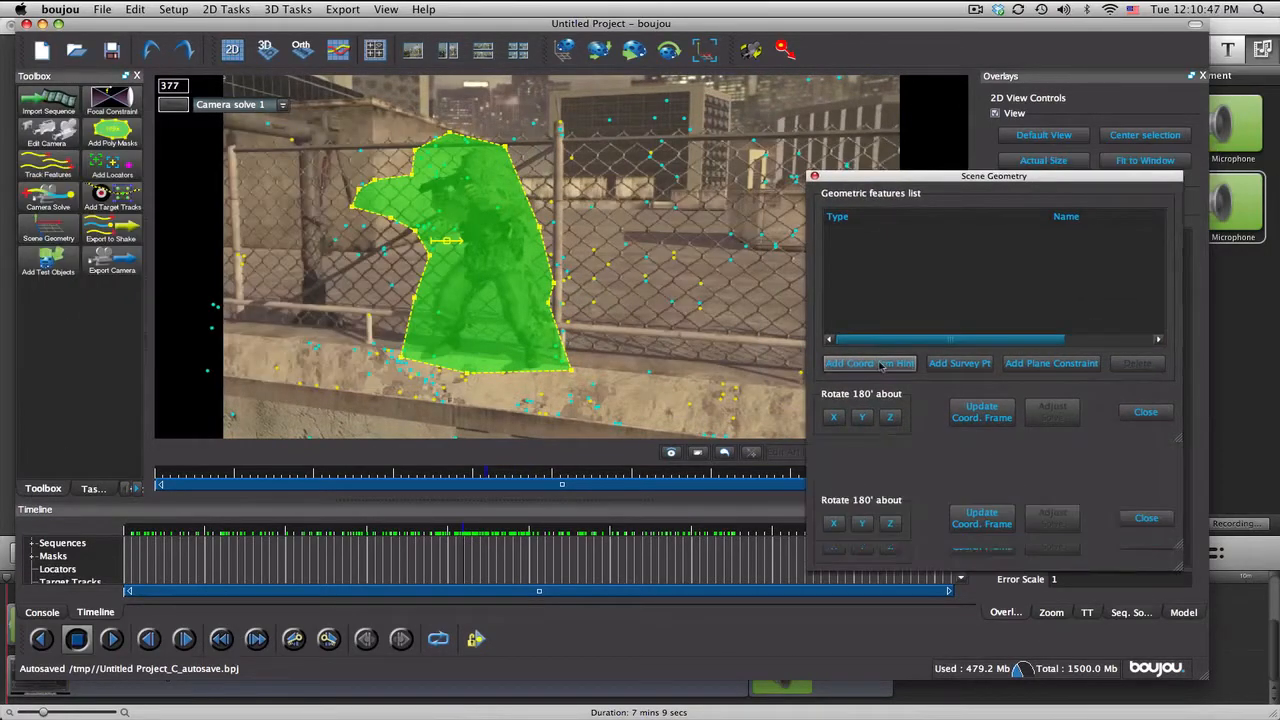
{"action": "left_click_drag", "start_coordinate": [950, 177], "coordinate": [876, 123]}
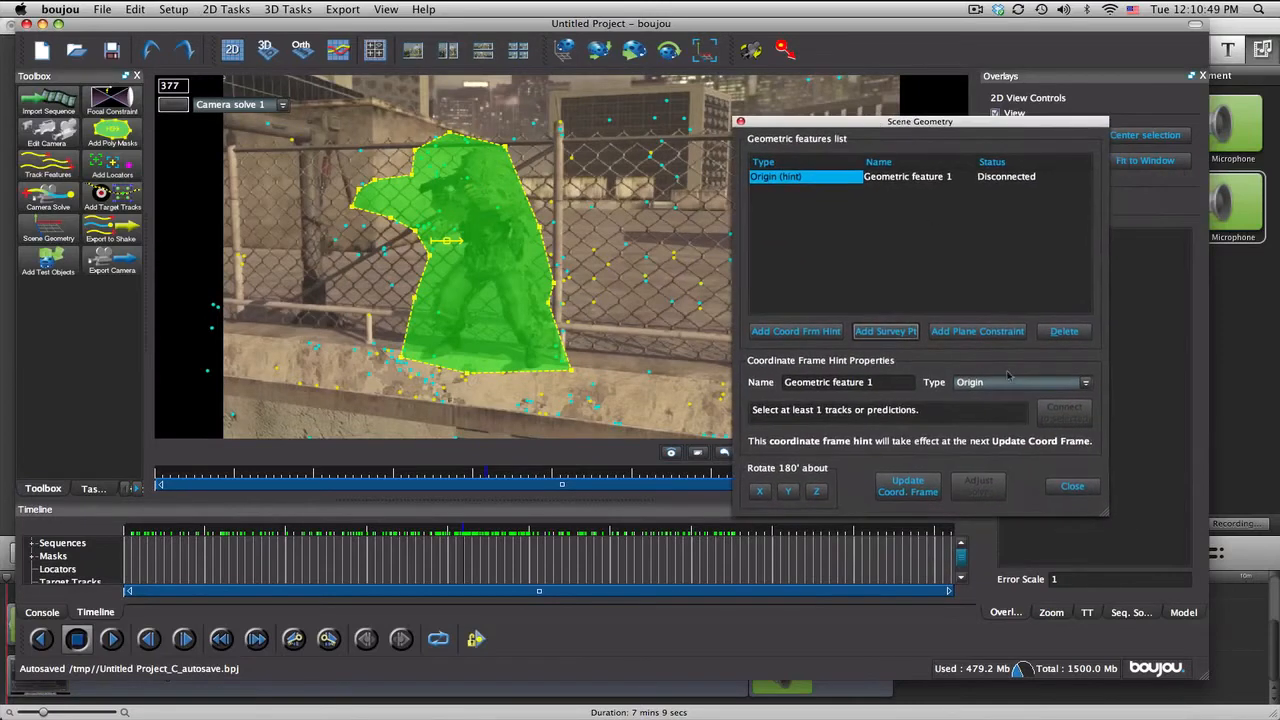
{"action": "left_click", "coordinate": [1008, 382]}
{"action": "left_click", "coordinate": [997, 408]}
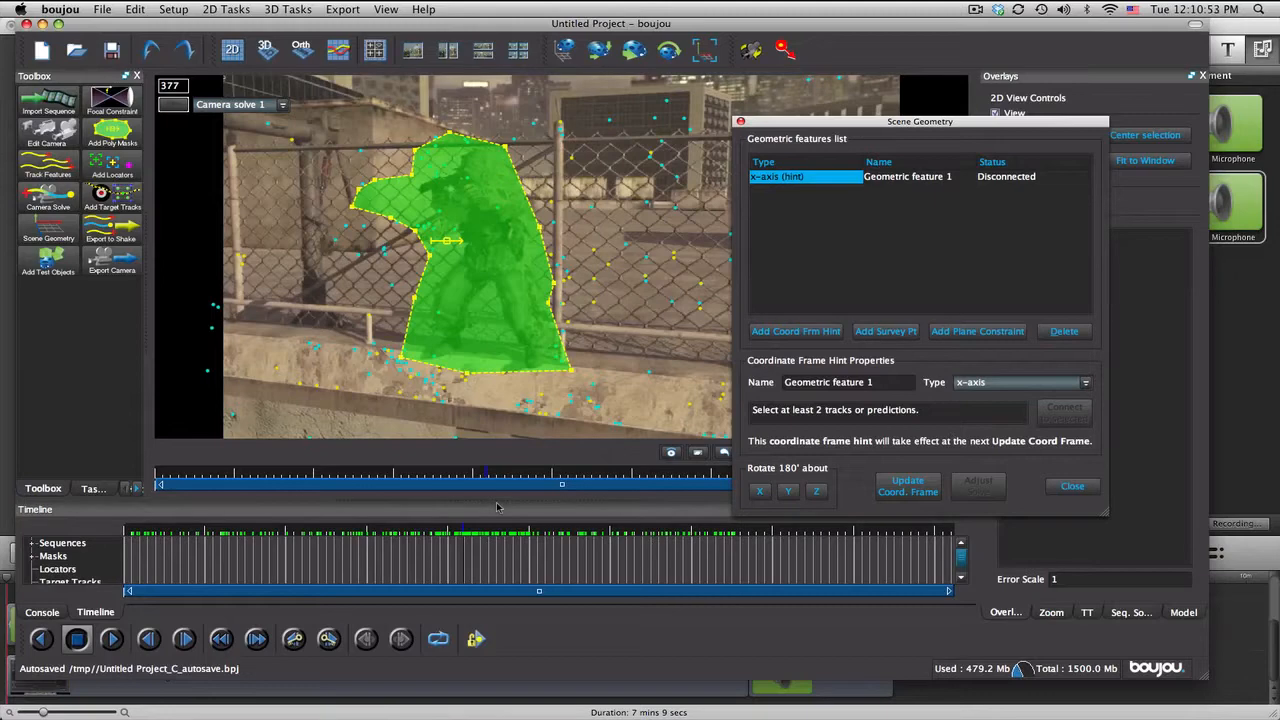
Step: At frame 217, connect the x-axis hint to two tracks on the tops of the short railing posts beside the soldier
{"action": "left_click", "coordinate": [496, 532]}
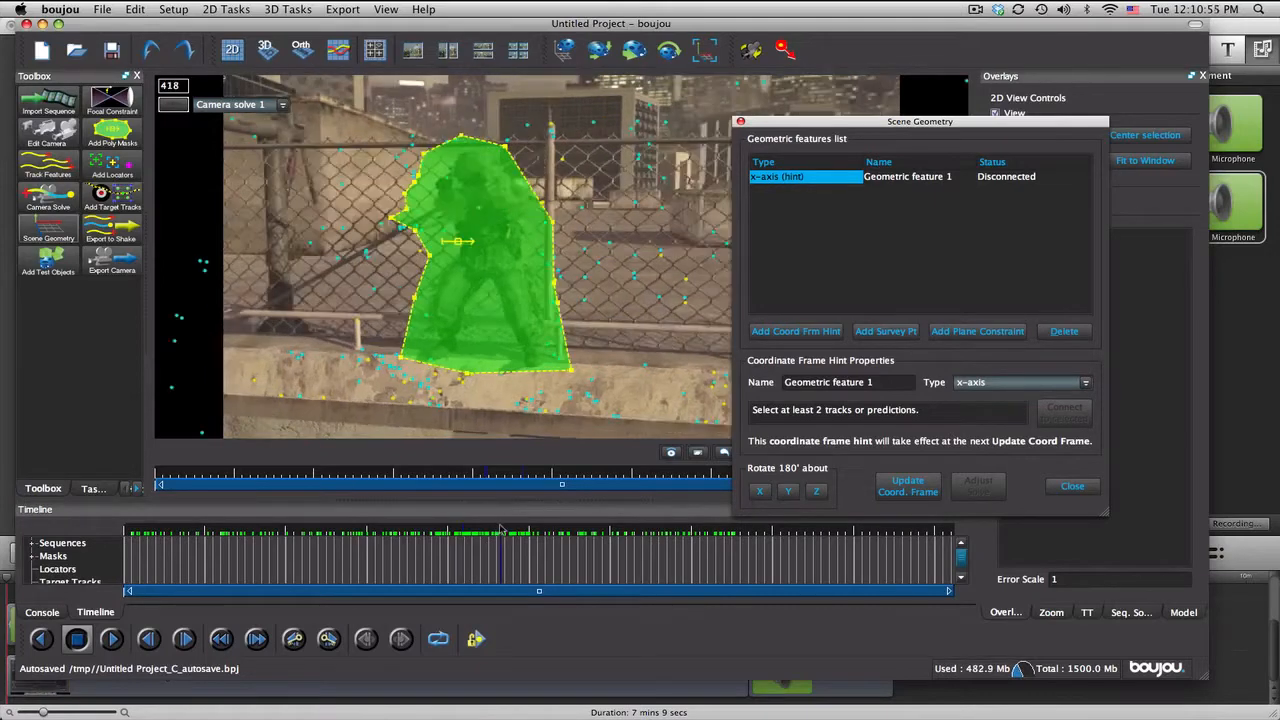
{"action": "left_click_drag", "start_coordinate": [484, 530], "coordinate": [396, 540]}
{"action": "left_click_drag", "start_coordinate": [860, 125], "coordinate": [1102, 146]}
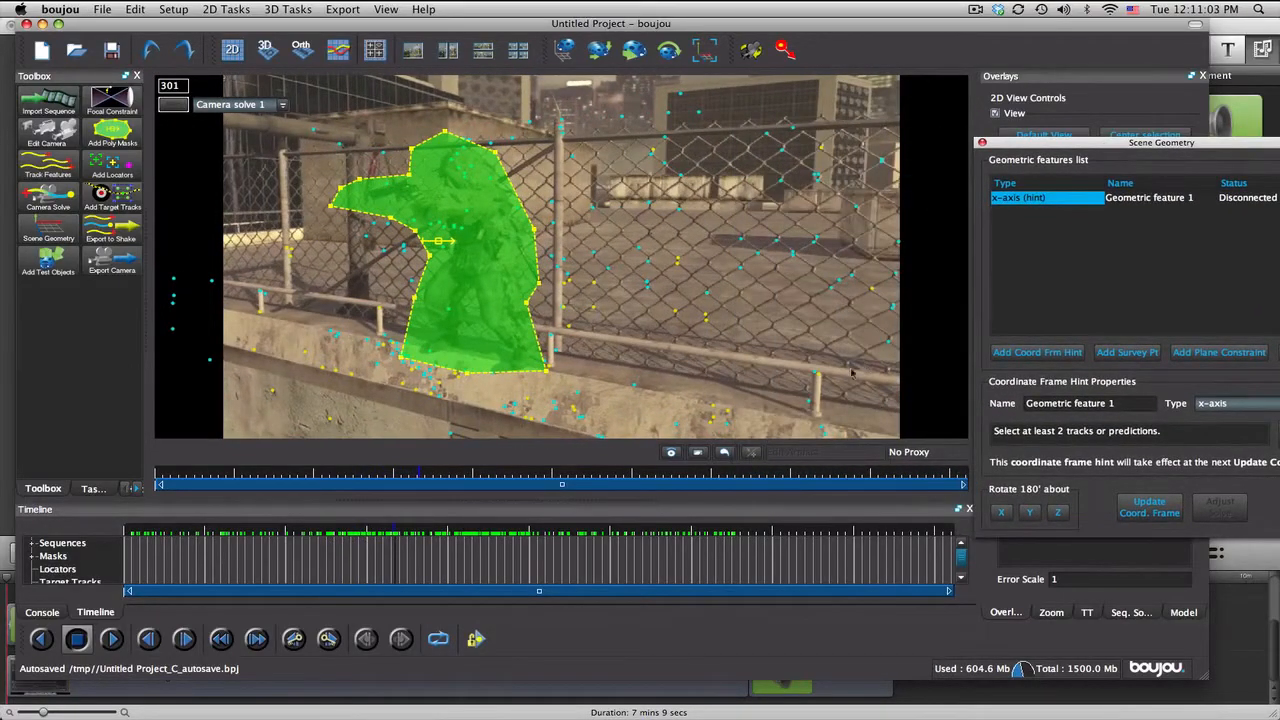
{"action": "left_click", "coordinate": [482, 528]}
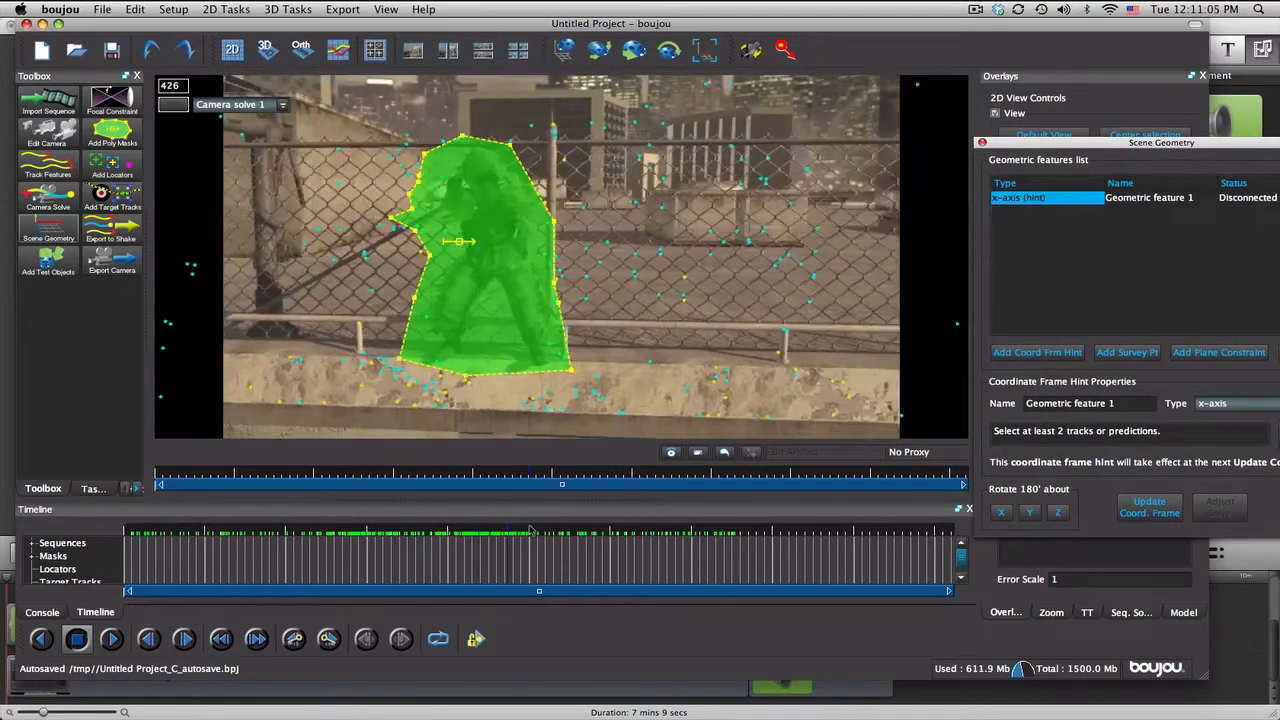
{"action": "left_click_drag", "start_coordinate": [491, 528], "coordinate": [319, 529]}
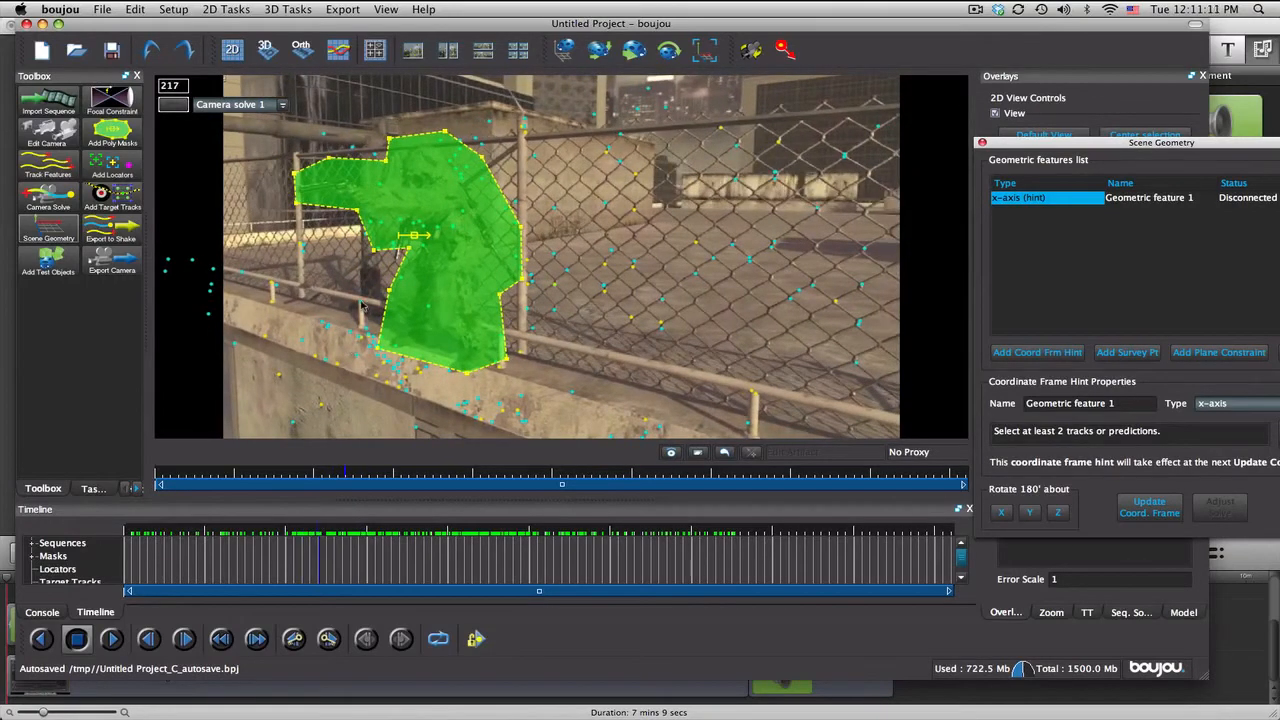
{"action": "left_click", "coordinate": [362, 305]}
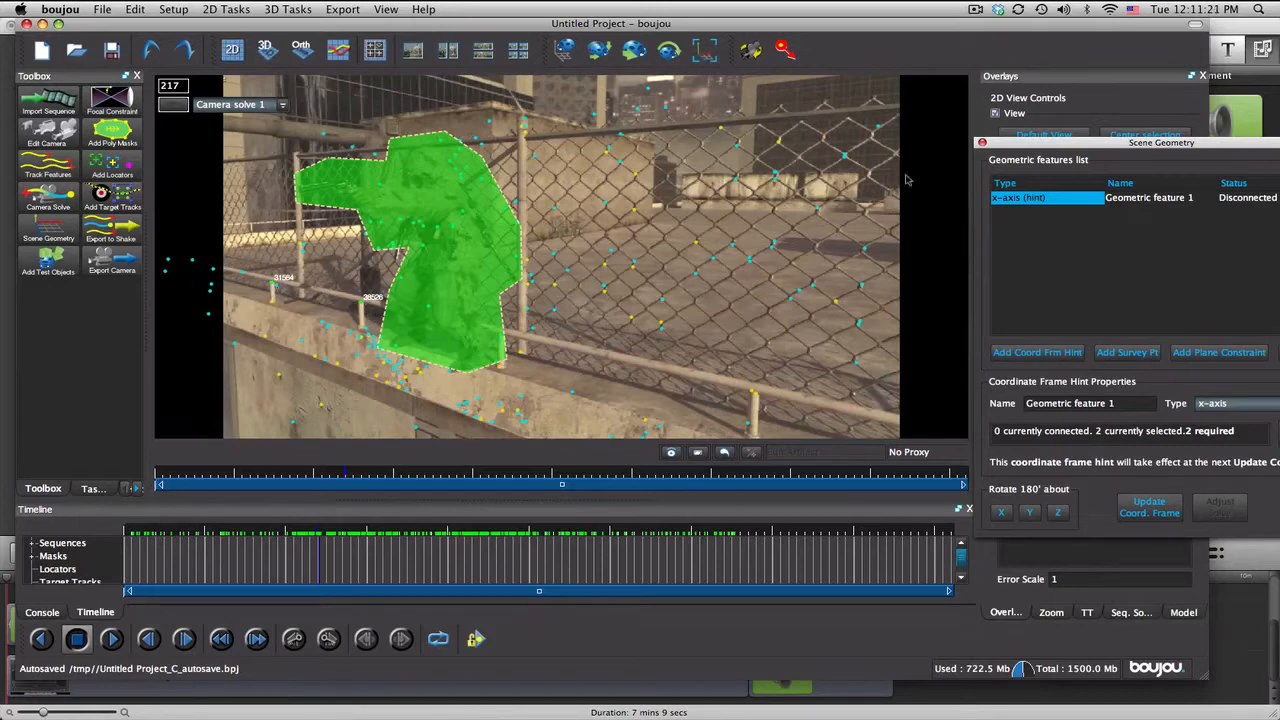
{"action": "left_click_drag", "start_coordinate": [1057, 153], "coordinate": [700, 156]}
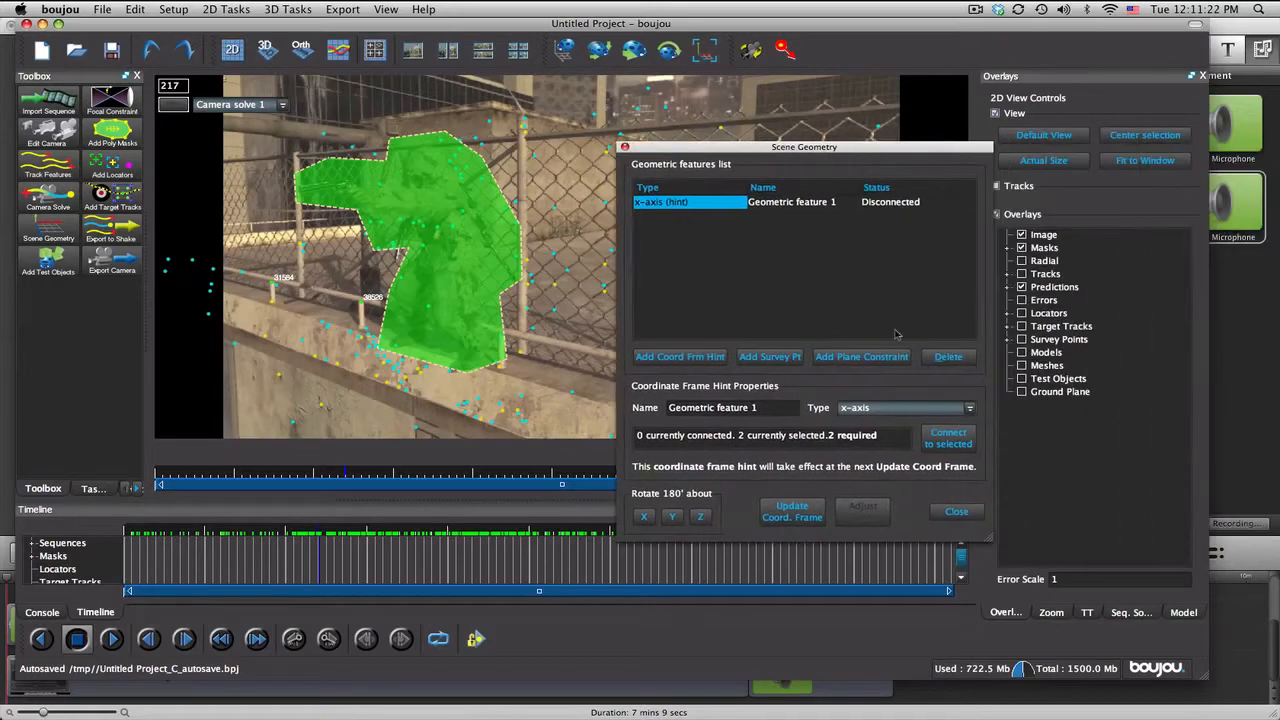
{"action": "left_click", "coordinate": [955, 442]}
Step: Add a y-axis coordinate frame hint and connect it to two tracks along the vertical fence post at frame 282
{"action": "left_click_drag", "start_coordinate": [812, 152], "coordinate": [992, 163]}
{"action": "left_click_drag", "start_coordinate": [343, 529], "coordinate": [310, 533]}
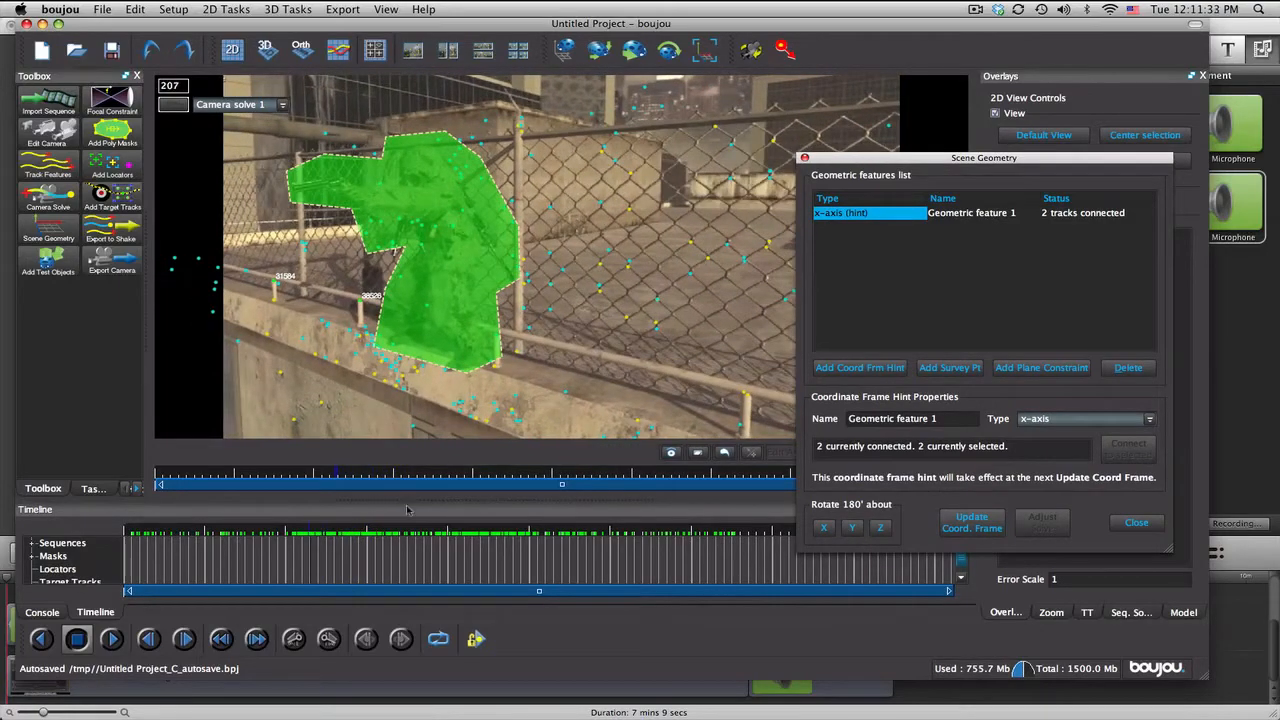
{"action": "left_click_drag", "start_coordinate": [409, 528], "coordinate": [377, 534]}
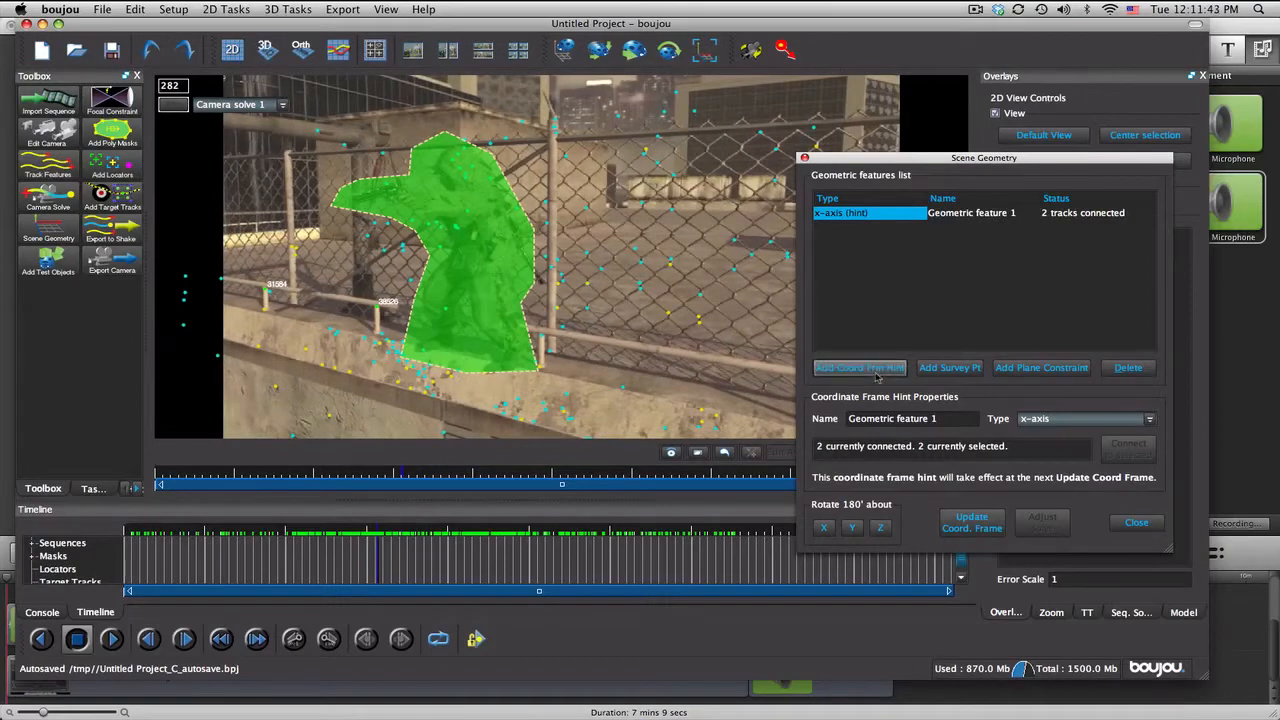
{"action": "left_click", "coordinate": [876, 372]}
{"action": "left_click", "coordinate": [1050, 418]}
{"action": "left_click", "coordinate": [1050, 458]}
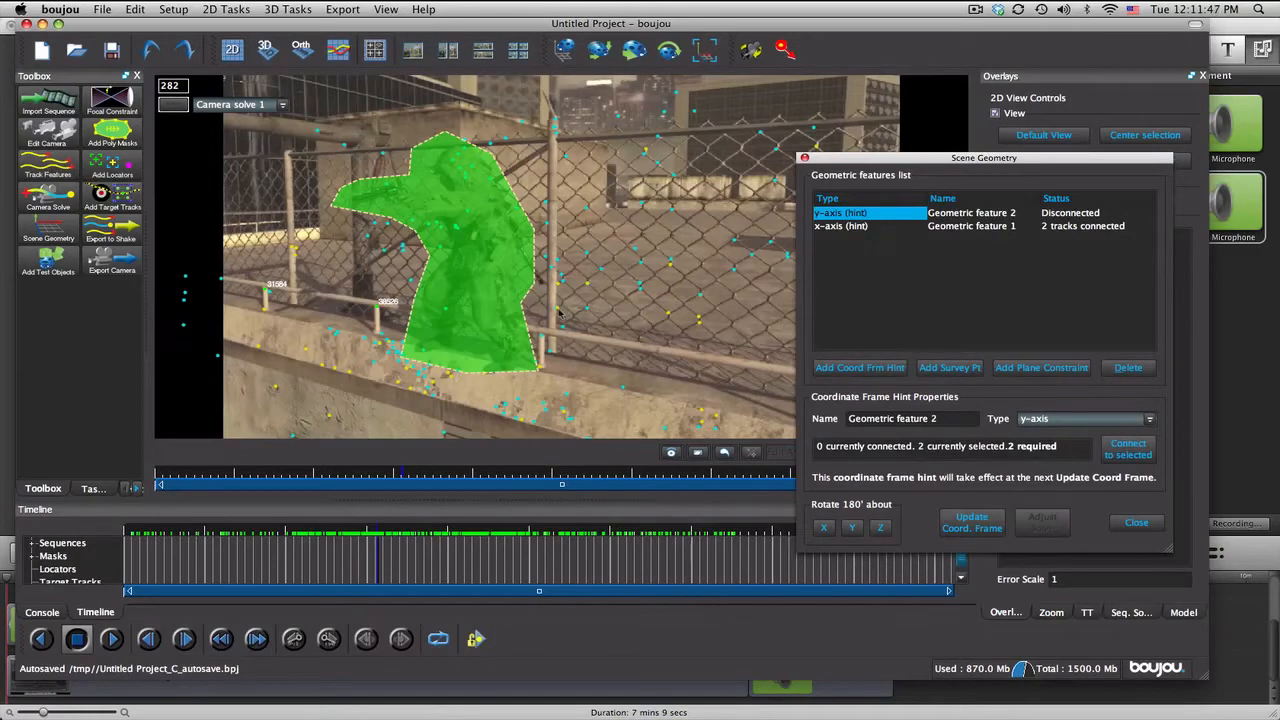
{"action": "left_click", "coordinate": [559, 314]}
{"action": "left_click", "coordinate": [1131, 458]}
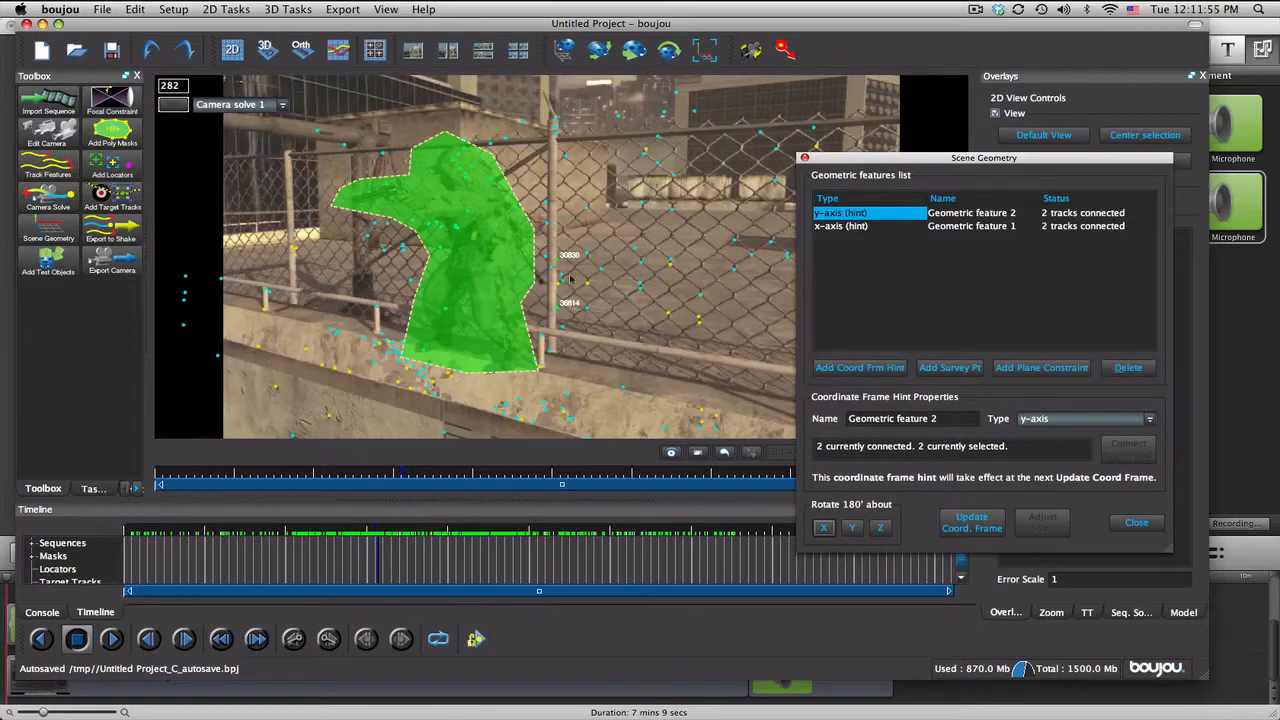
{"action": "mouse_move", "coordinate": [549, 532]}
{"action": "left_mouse_down"}
{"action": "mouse_move", "coordinate": [408, 531]}
{"action": "mouse_move", "coordinate": [597, 530]}
{"action": "mouse_move", "coordinate": [561, 528]}
{"action": "left_mouse_up"}
{"action": "left_click", "coordinate": [1056, 418]}
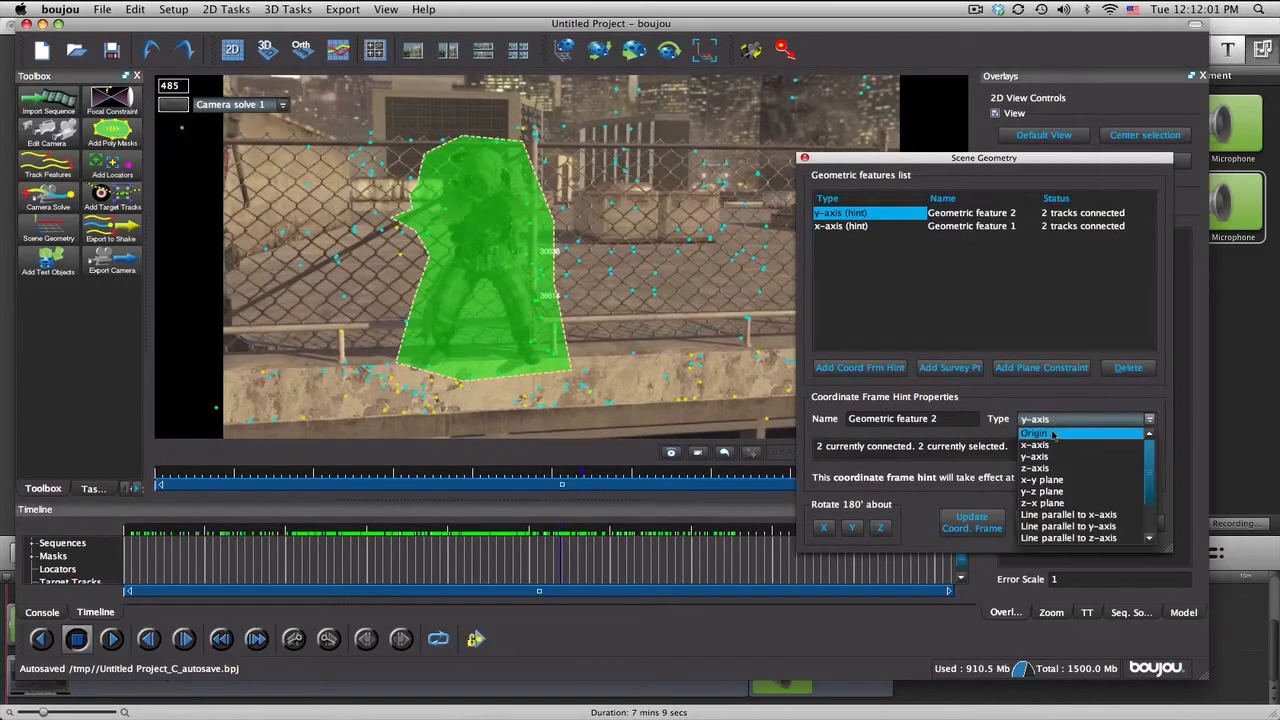
{"action": "left_click", "coordinate": [1054, 420]}
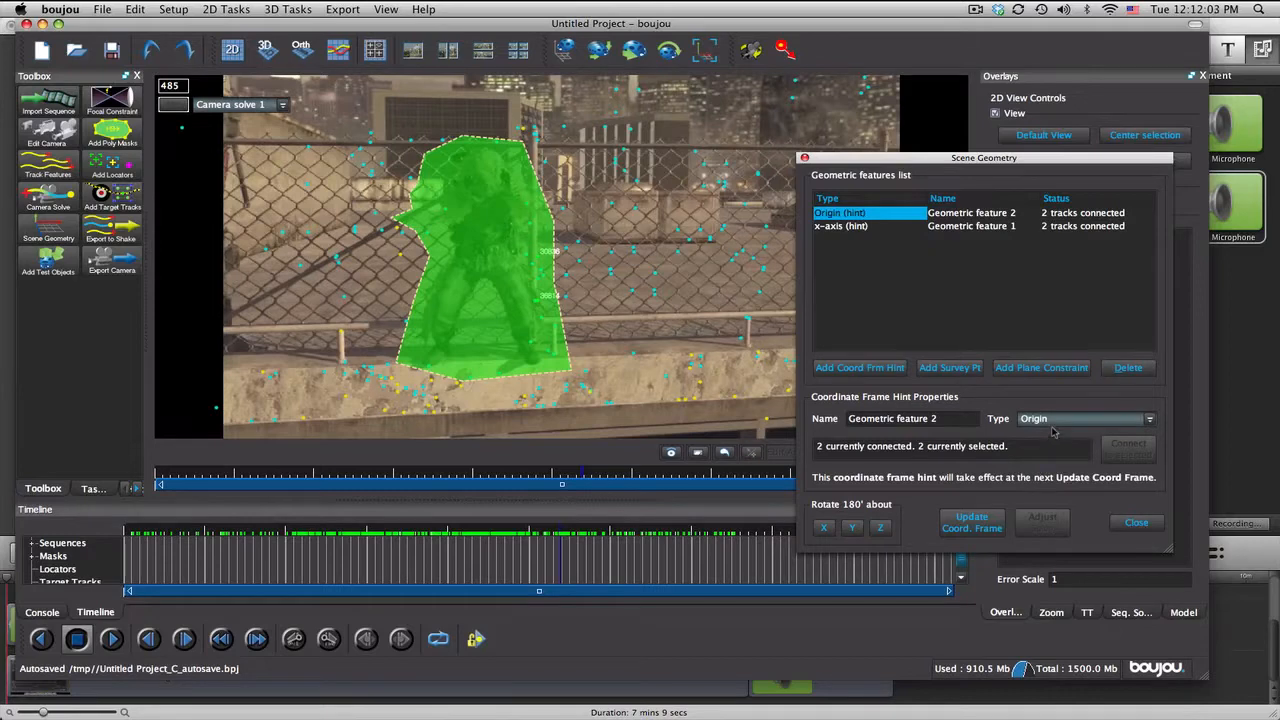
{"action": "left_click", "coordinate": [1052, 421]}
{"action": "left_click", "coordinate": [1049, 456]}
Step: Add an origin hint connected to one track on the concrete ledge below the soldier's feet and update the coordinate frame
{"action": "left_click", "coordinate": [859, 367]}
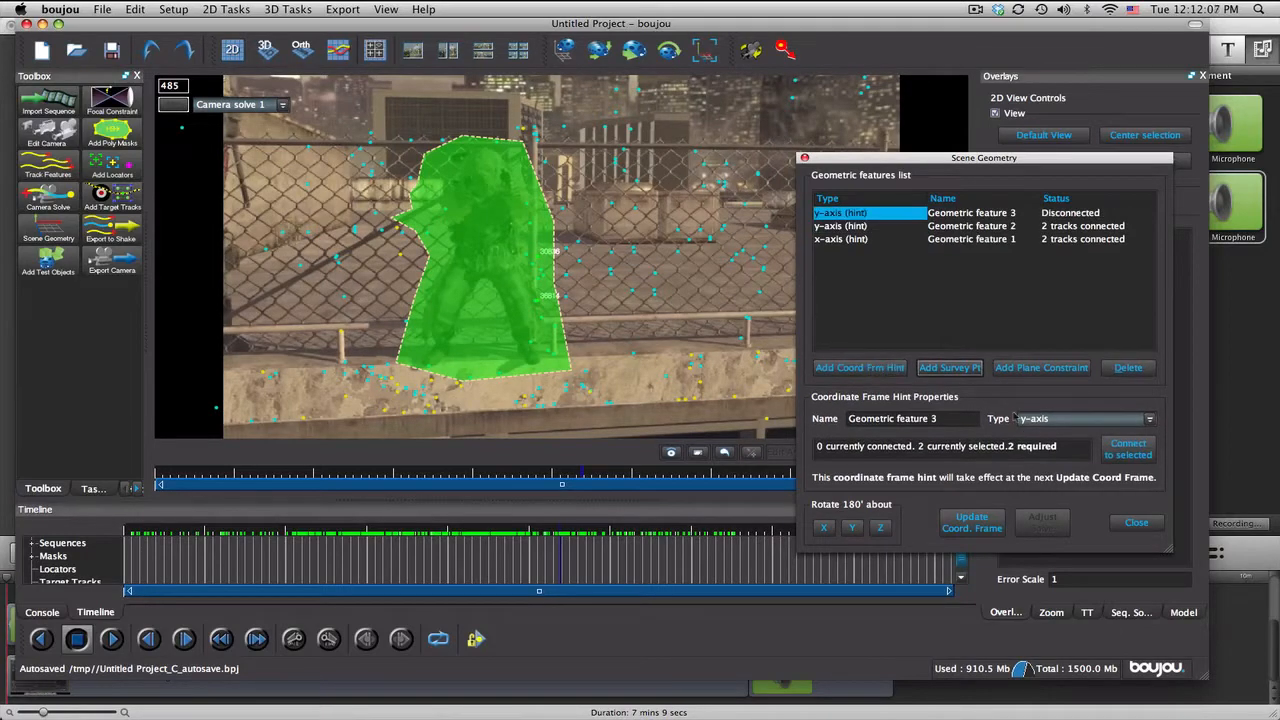
{"action": "left_click", "coordinate": [1014, 416]}
{"action": "left_click", "coordinate": [1030, 430]}
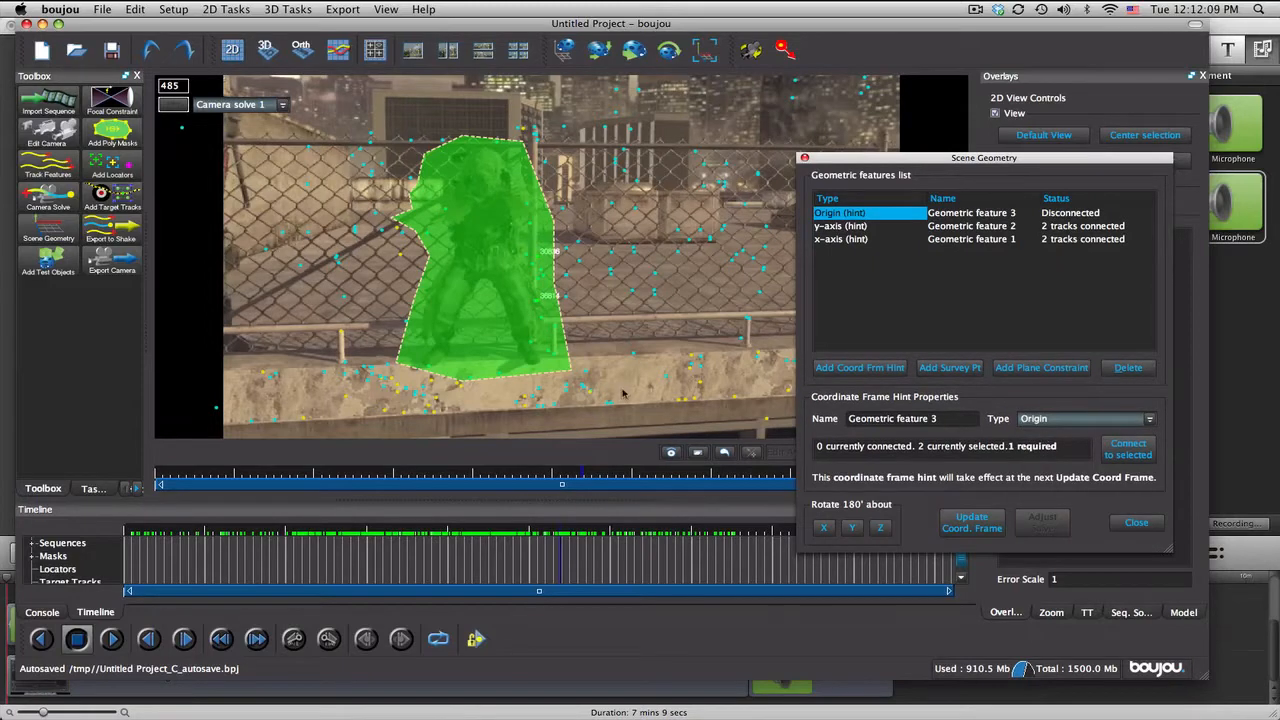
{"action": "left_click", "coordinate": [517, 404]}
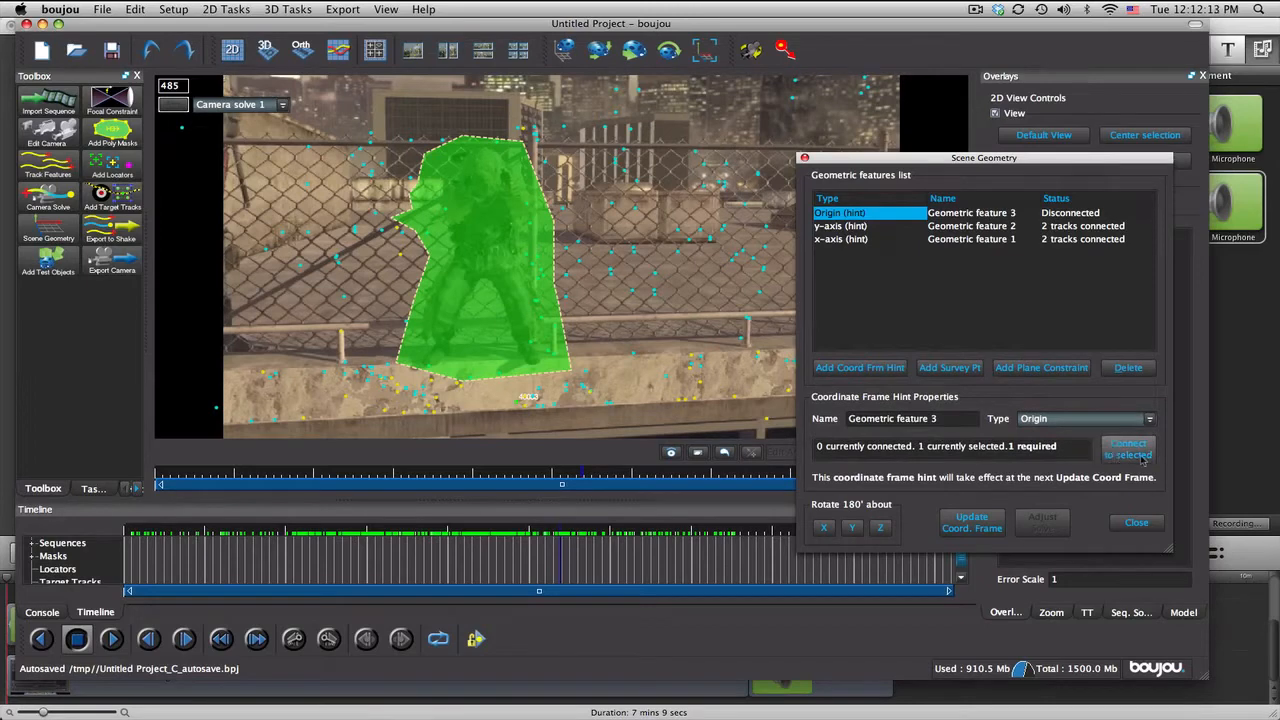
{"action": "left_click", "coordinate": [1100, 455]}
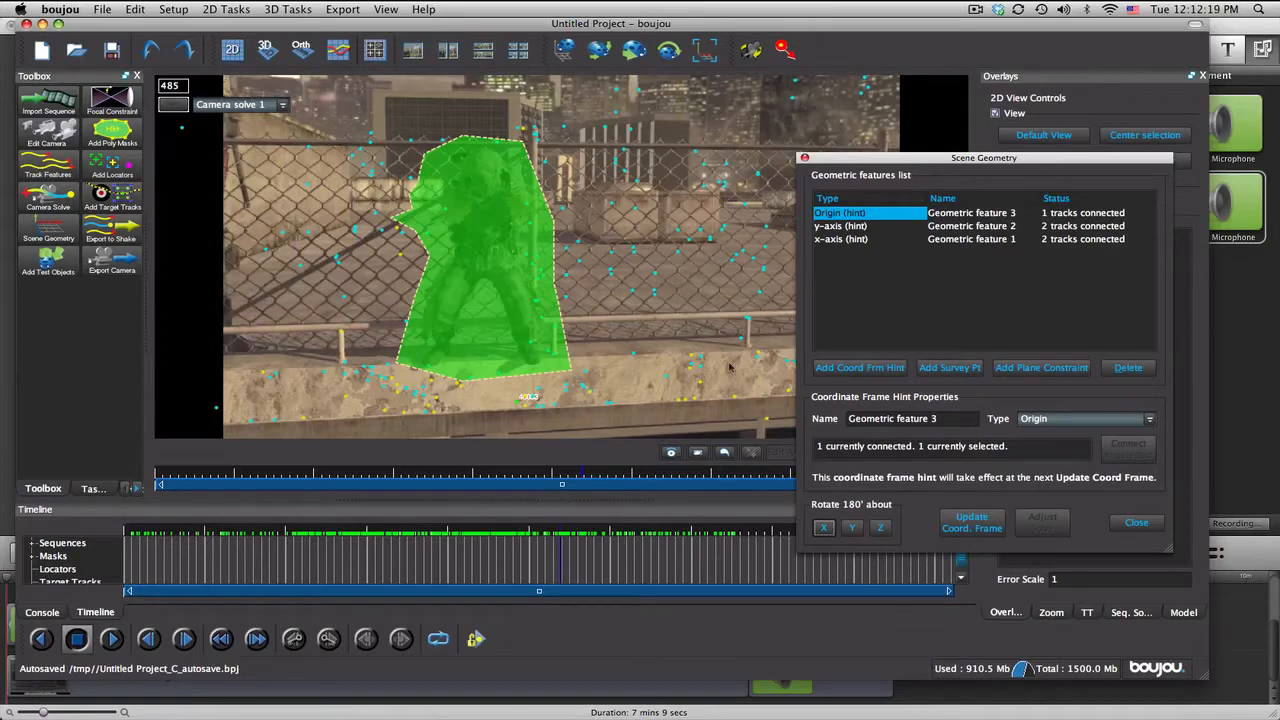
{"action": "left_click", "coordinate": [973, 521]}
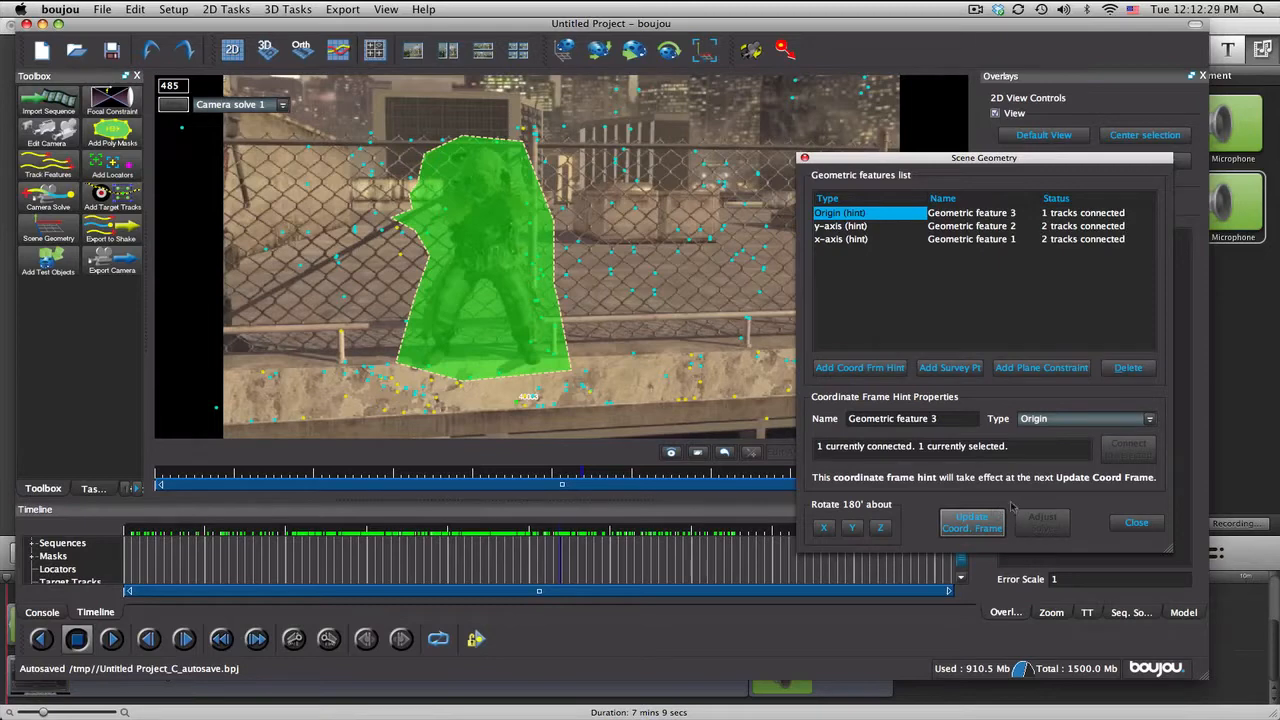
{"action": "left_click", "coordinate": [1136, 522]}
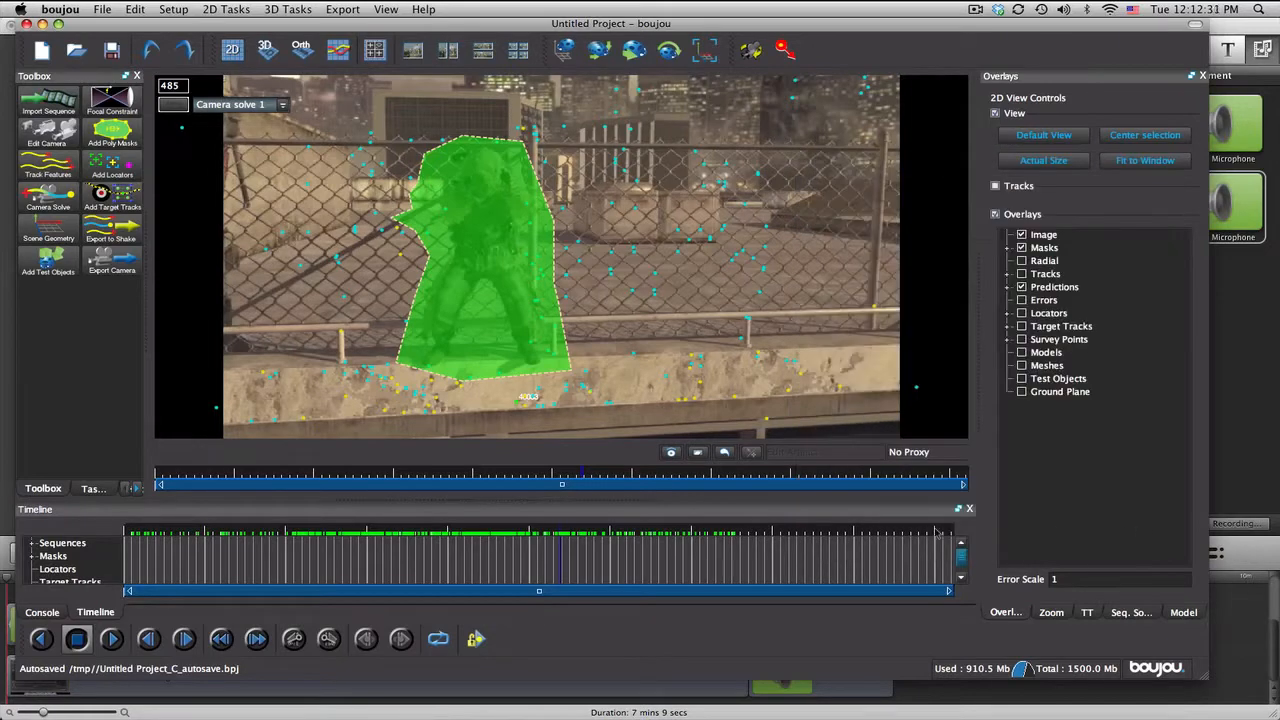
Step: Inspect the solved camera path and prediction points in the 3D view through the sequence, and return to the 2D view
{"action": "left_click", "coordinate": [266, 52]}
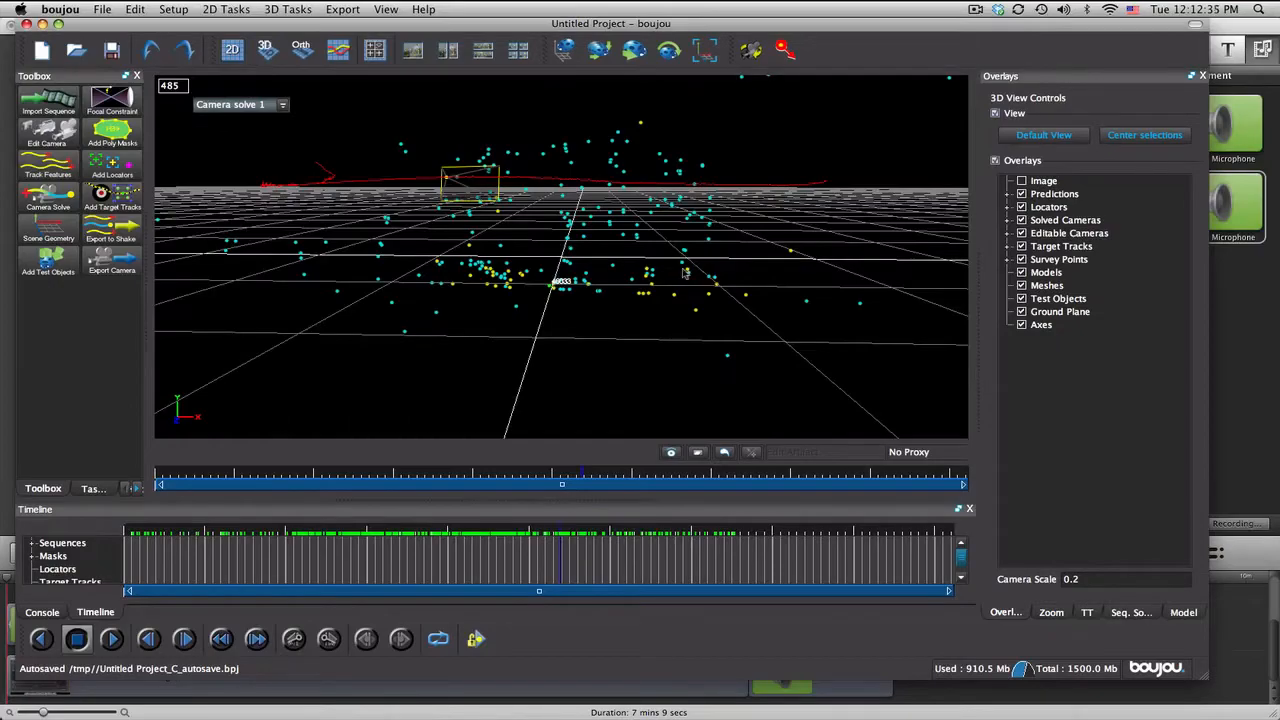
{"action": "left_click_drag", "start_coordinate": [690, 238], "coordinate": [540, 320]}
{"action": "left_click_drag", "start_coordinate": [207, 527], "coordinate": [797, 527]}
{"action": "left_click_drag", "start_coordinate": [465, 381], "coordinate": [548, 365]}
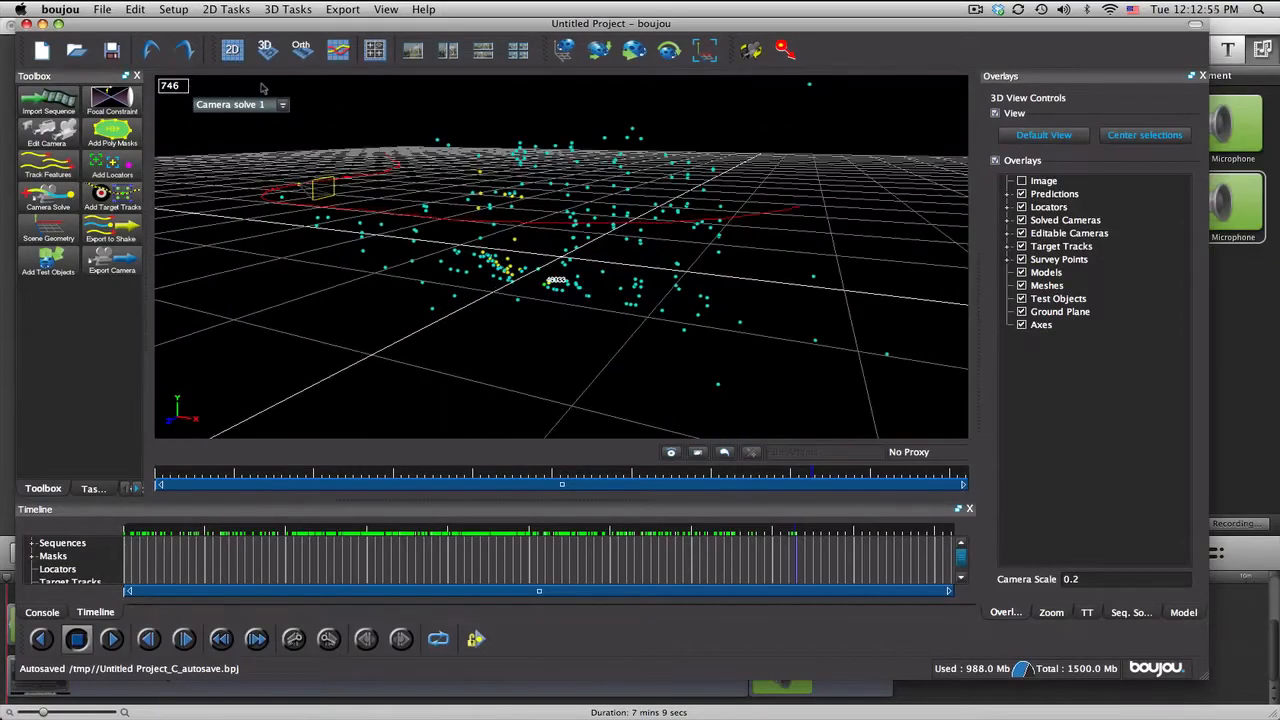
{"action": "left_click", "coordinate": [232, 49]}
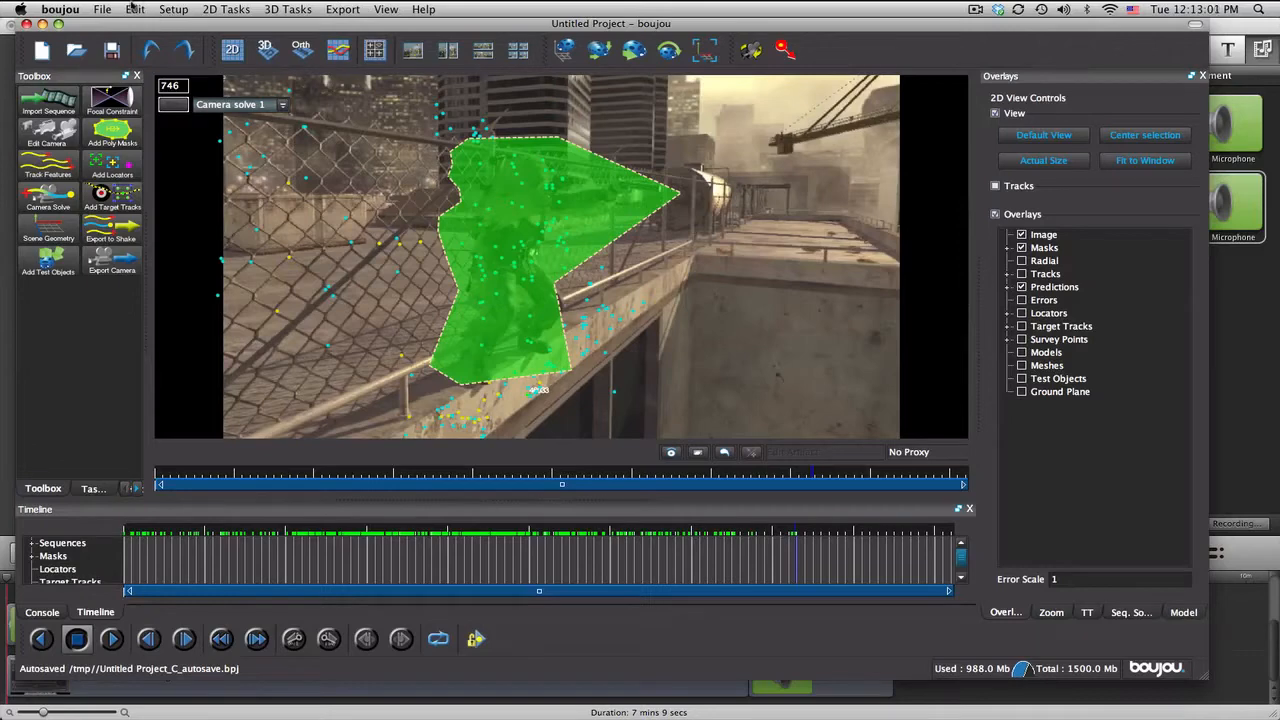
Step: Review the Camera 1 type and resolution, and the Sequence 1 frame rate and frame range
{"action": "left_click", "coordinate": [61, 138]}
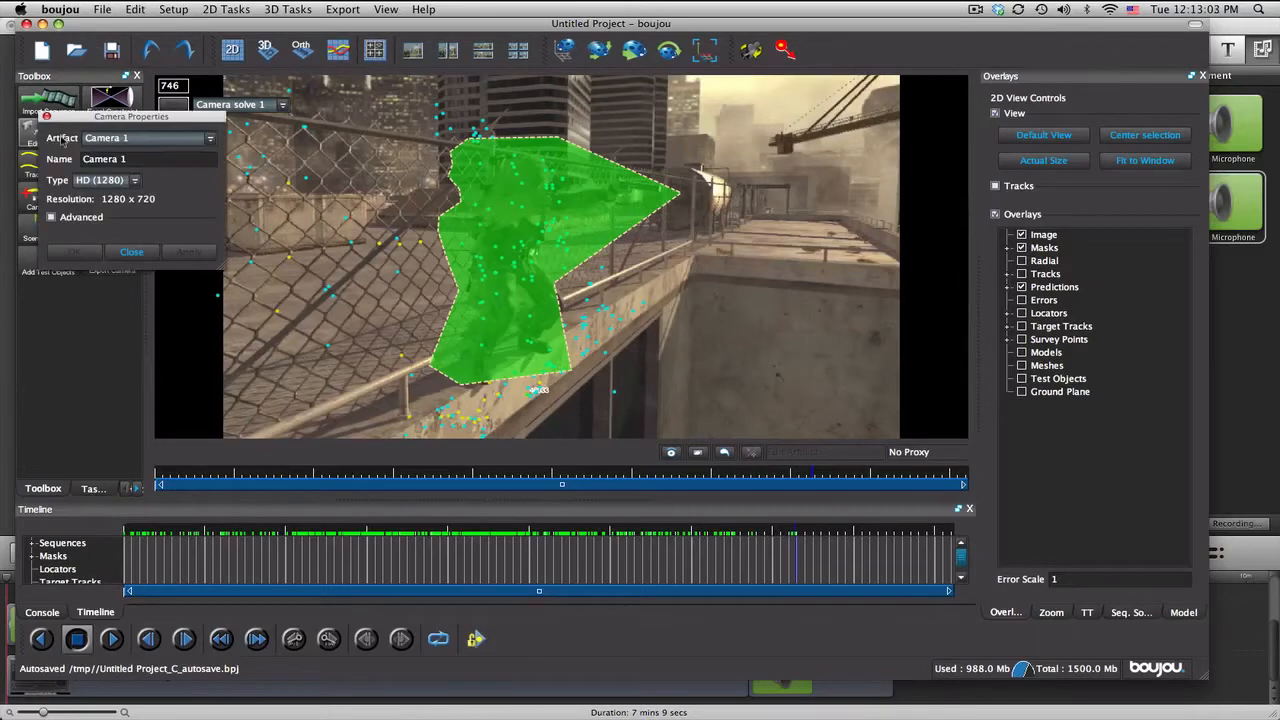
{"action": "left_click", "coordinate": [131, 251]}
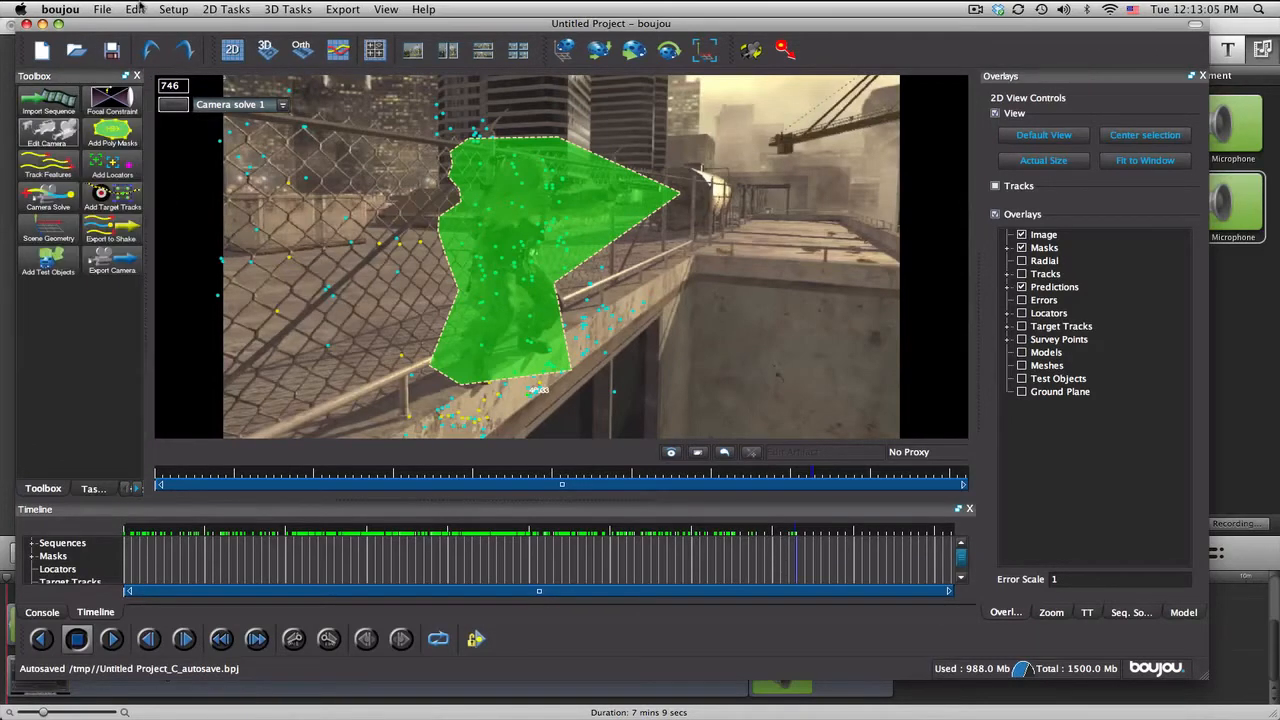
{"action": "left_click", "coordinate": [175, 9]}
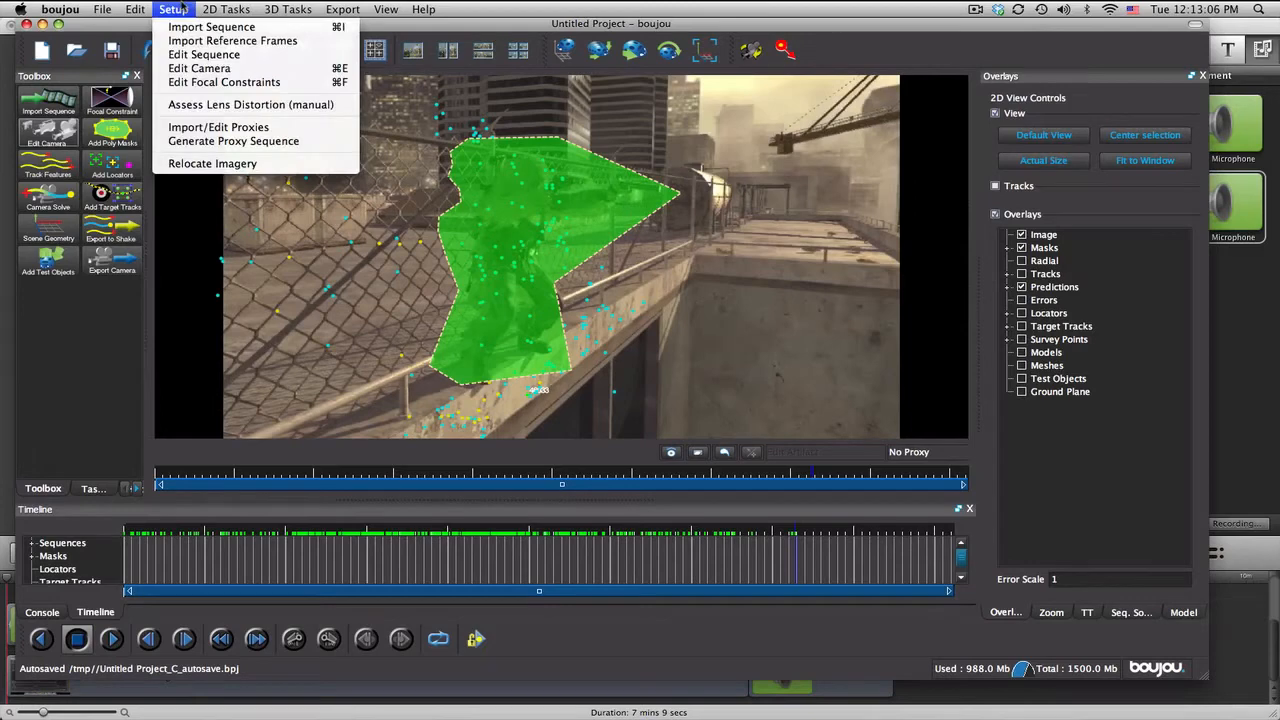
{"action": "left_click", "coordinate": [184, 57]}
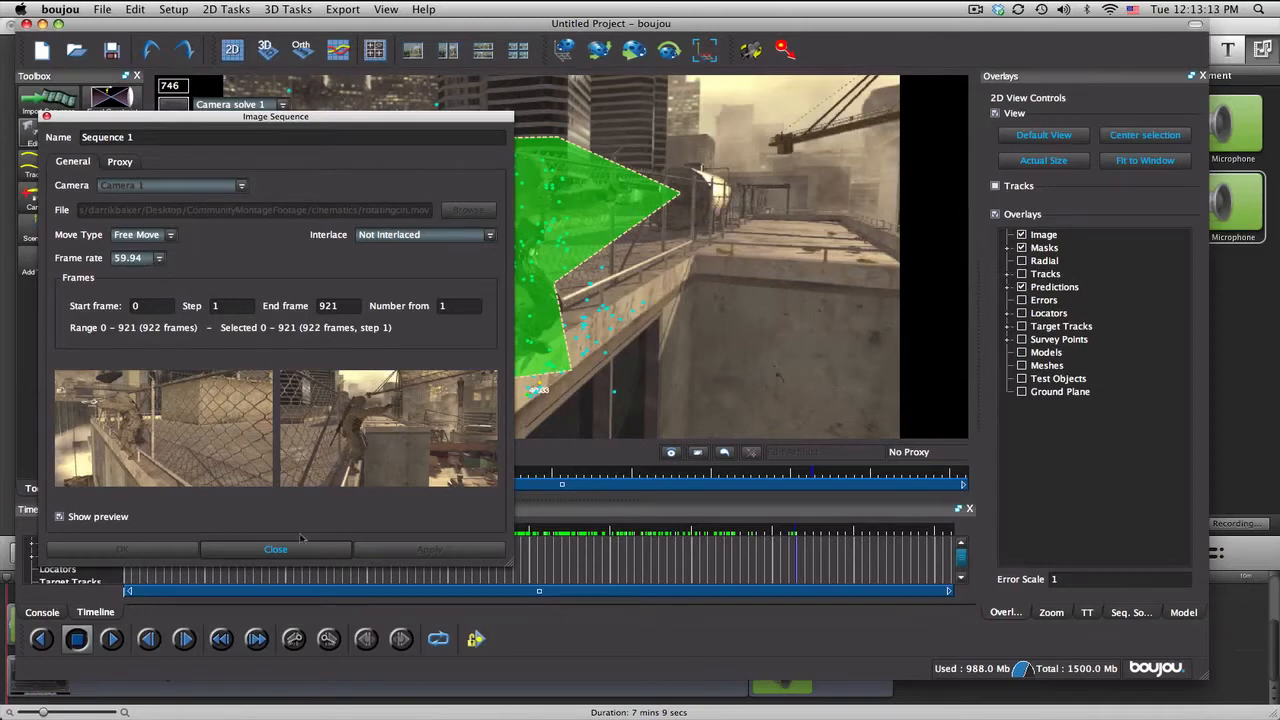
{"action": "left_click", "coordinate": [305, 549]}
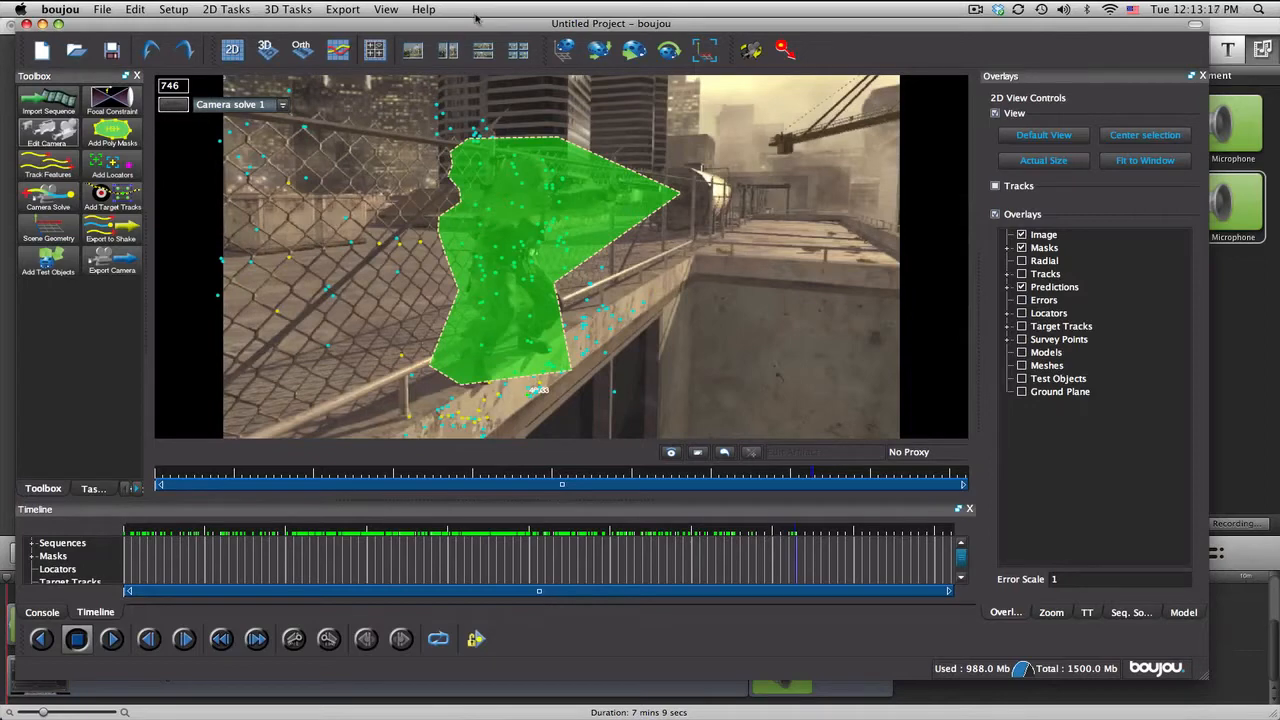
{"action": "left_click", "coordinate": [342, 9]}
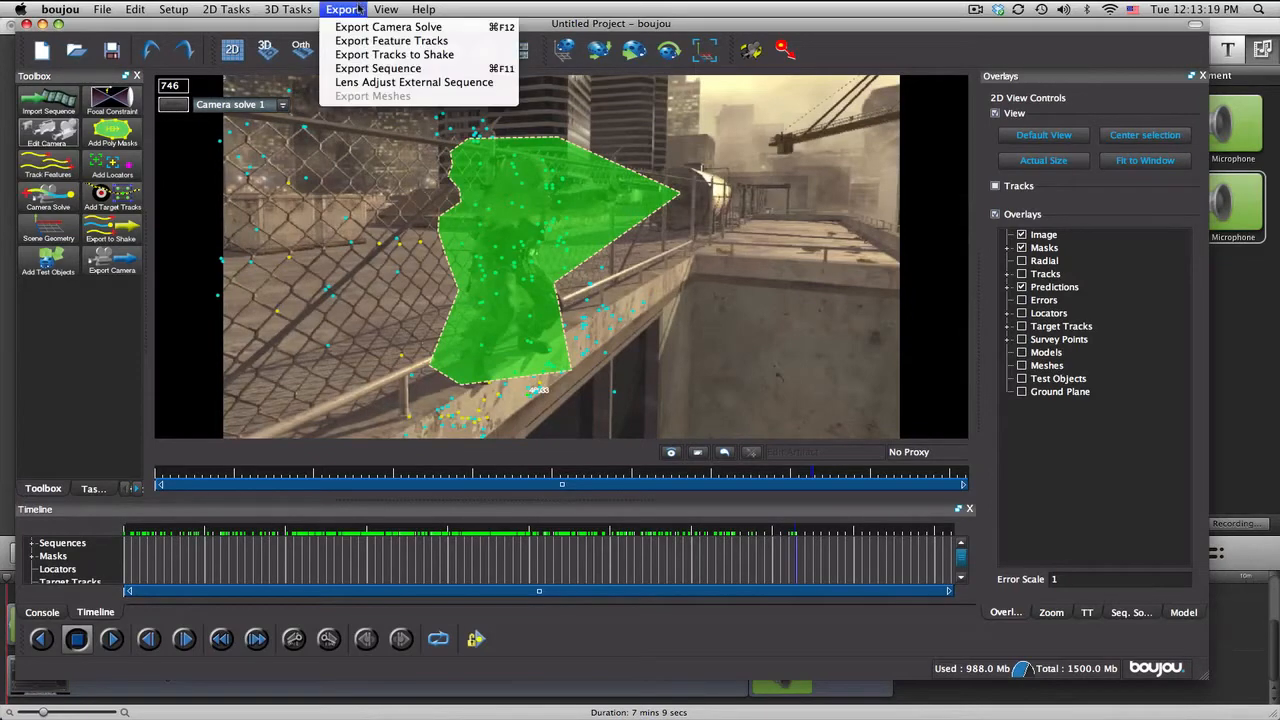
{"action": "left_click", "coordinate": [358, 30]}
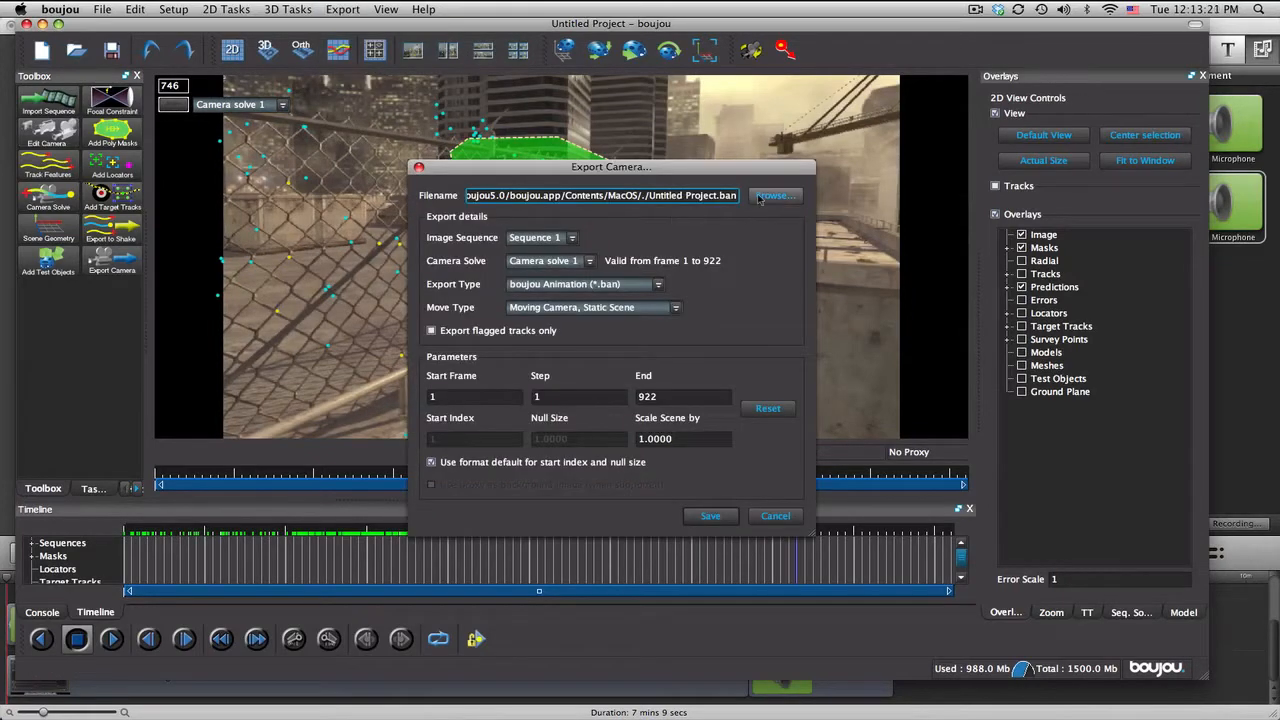
{"action": "left_click", "coordinate": [762, 198]}
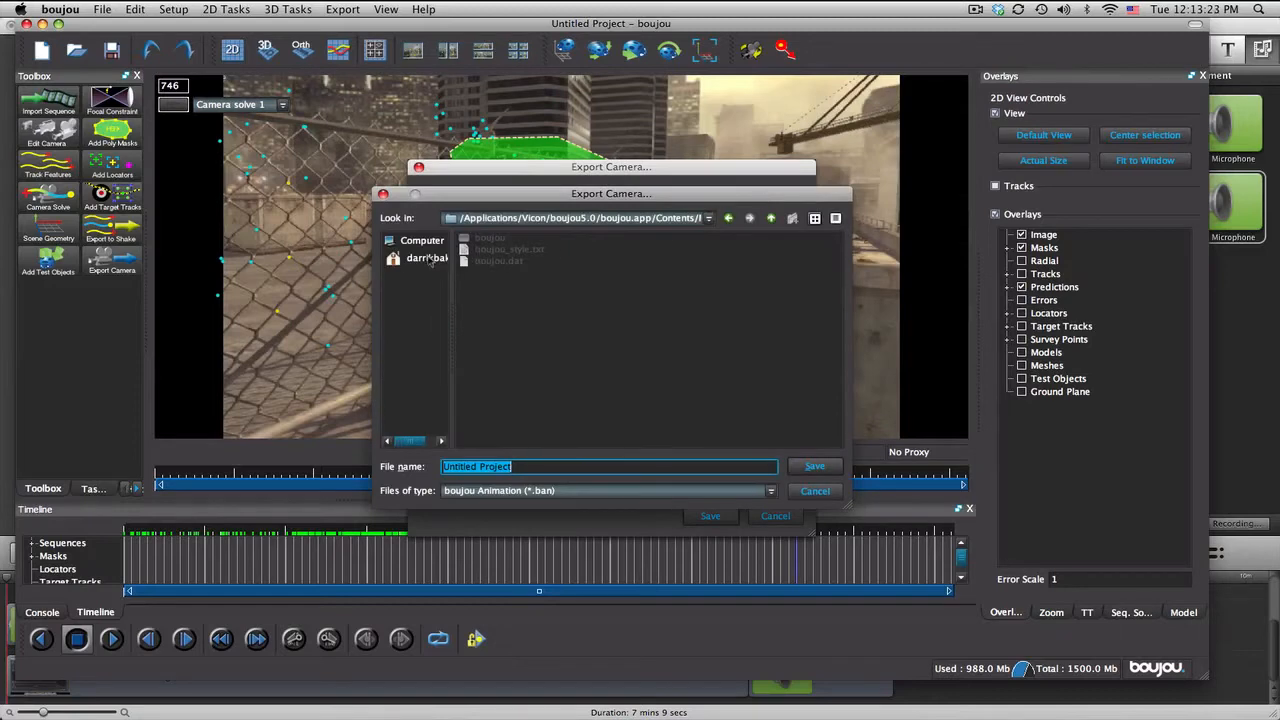
{"action": "left_click", "coordinate": [430, 260]}
{"action": "double_click", "coordinate": [497, 256]}
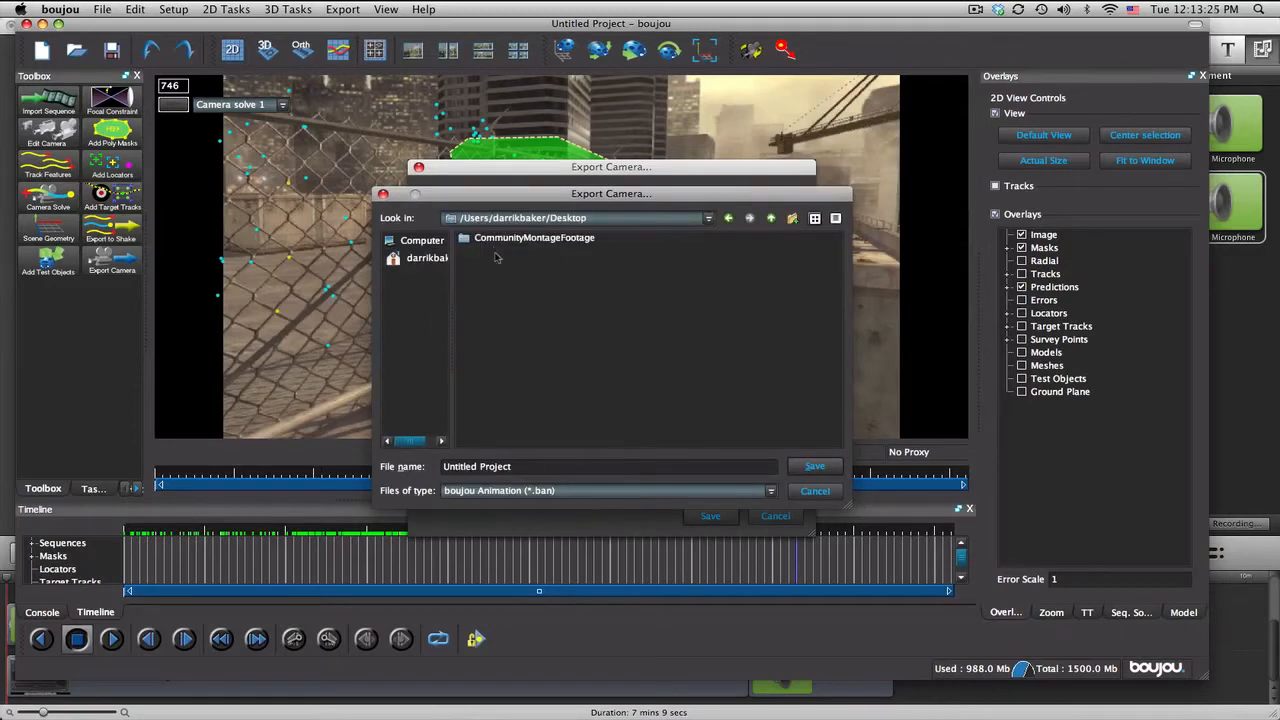
{"action": "left_click_drag", "start_coordinate": [524, 466], "coordinate": [386, 468]}
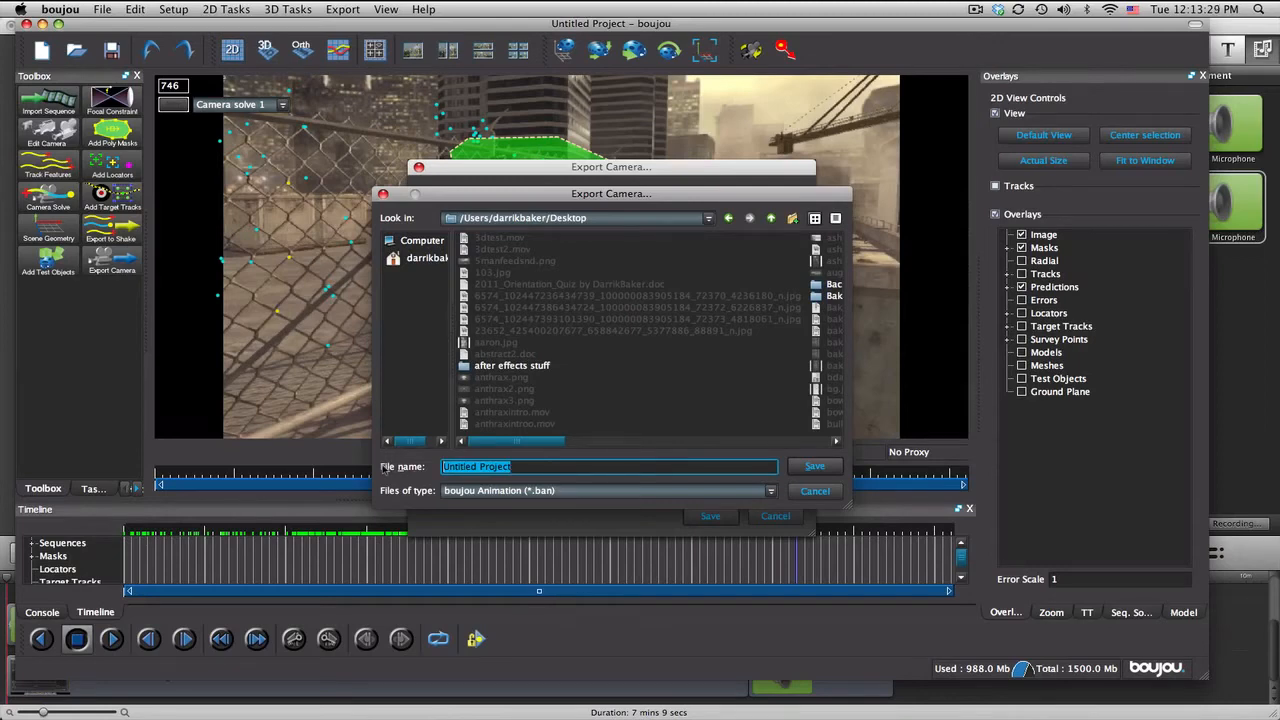
{"action": "type", "text": "rotatingcamerasolve"}
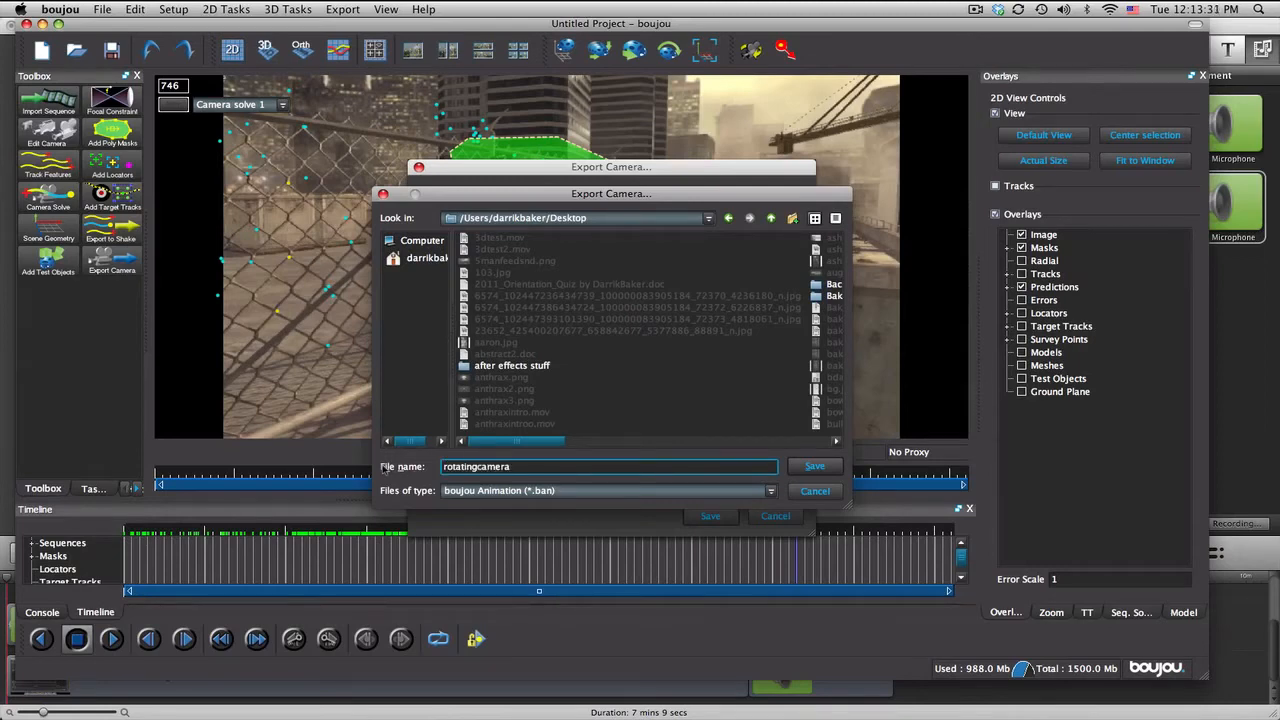
{"action": "left_click", "coordinate": [533, 491]}
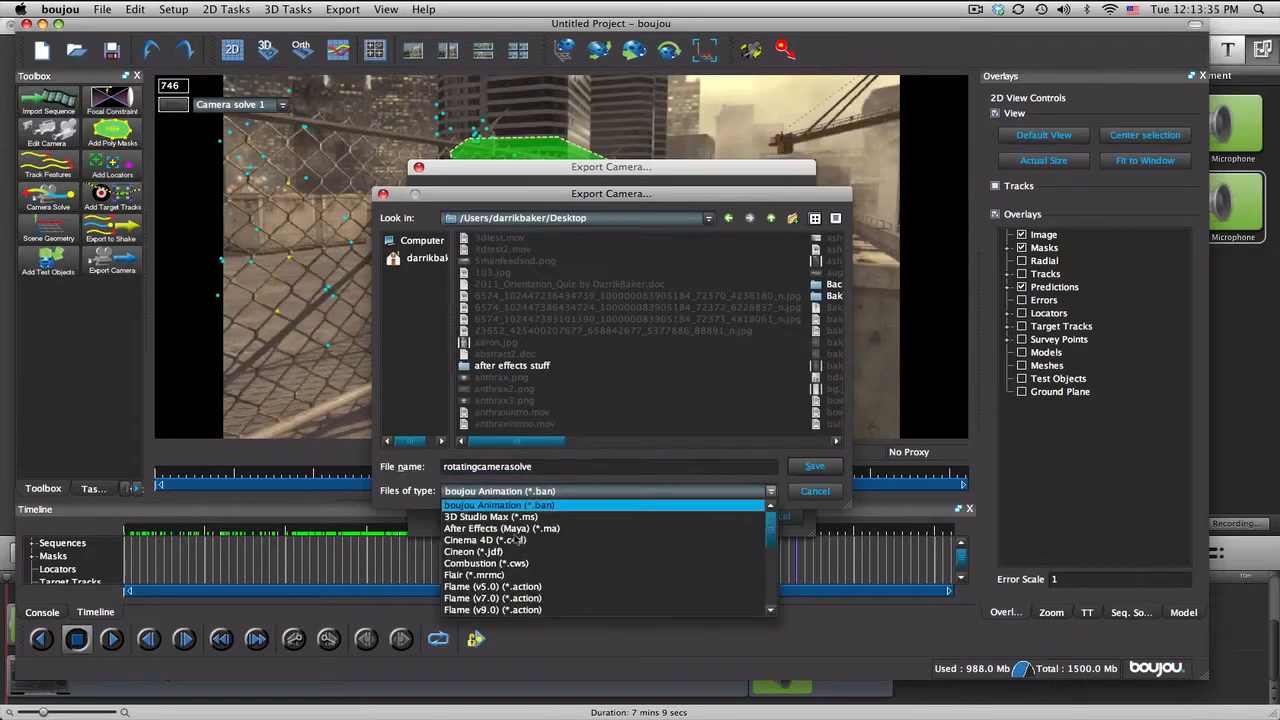
{"action": "left_click", "coordinate": [612, 533]}
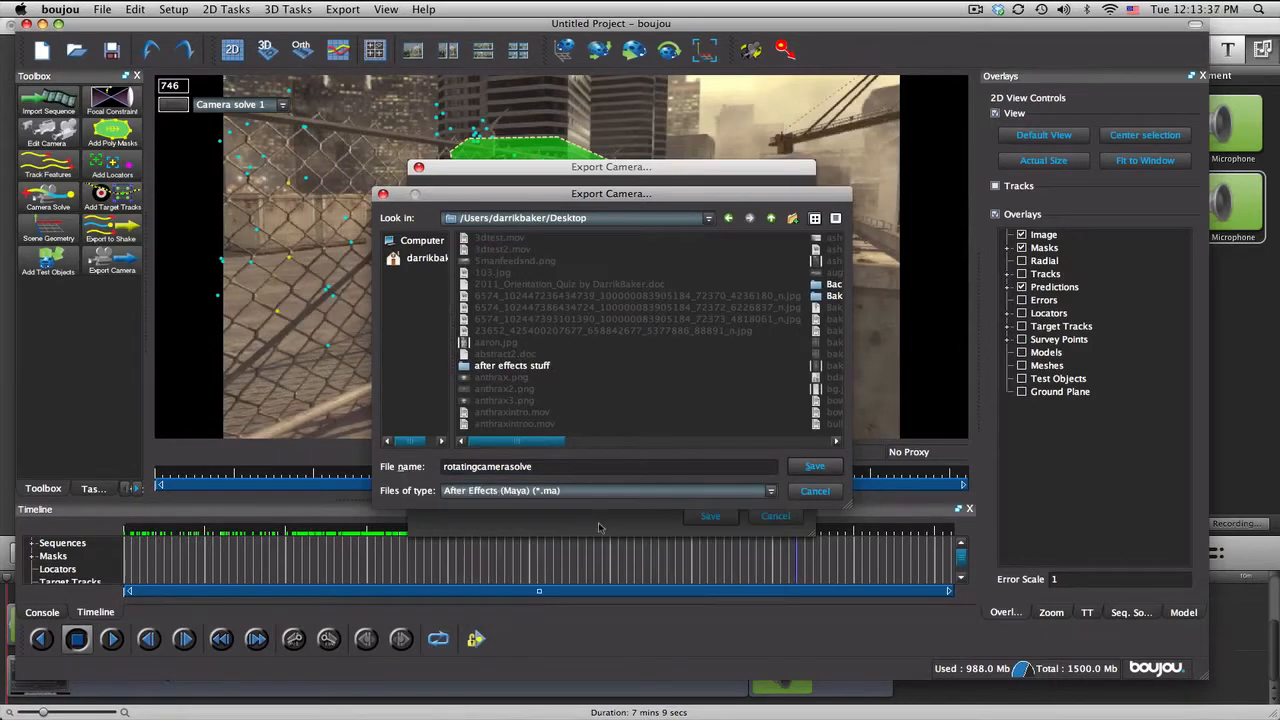
{"action": "left_click", "coordinate": [814, 467]}
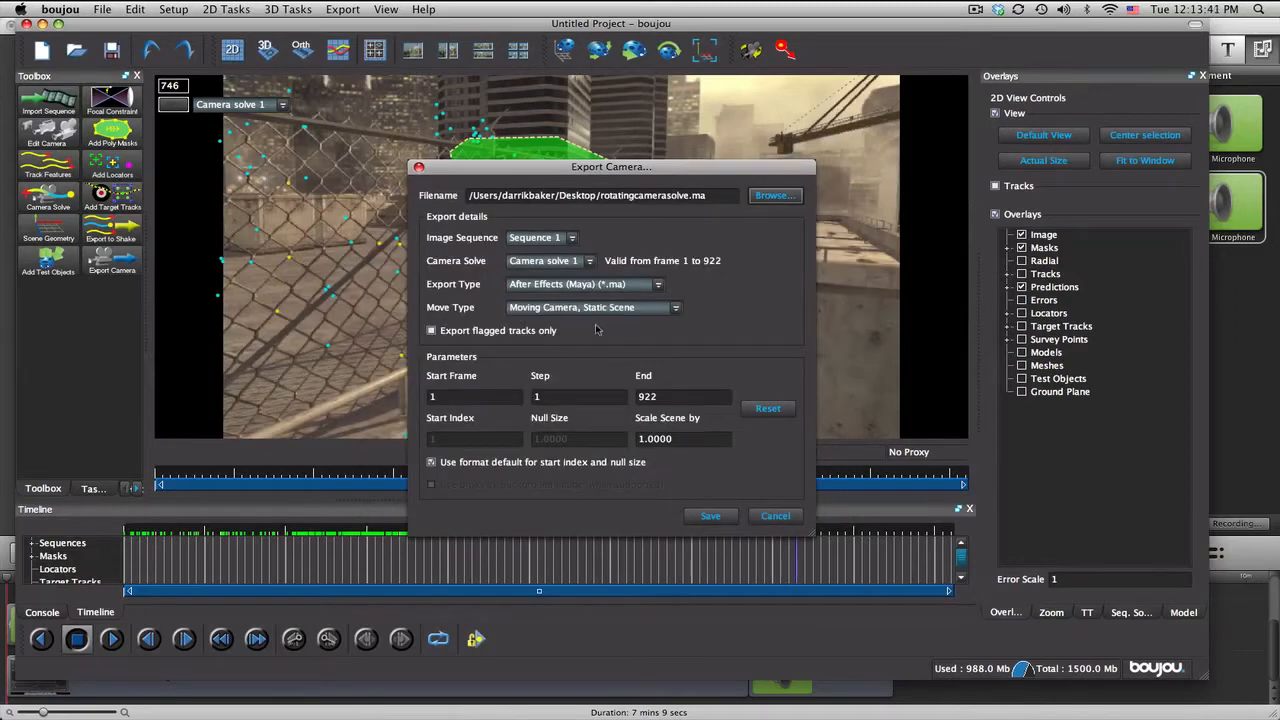
{"action": "left_click_drag", "start_coordinate": [626, 167], "coordinate": [916, 197]}
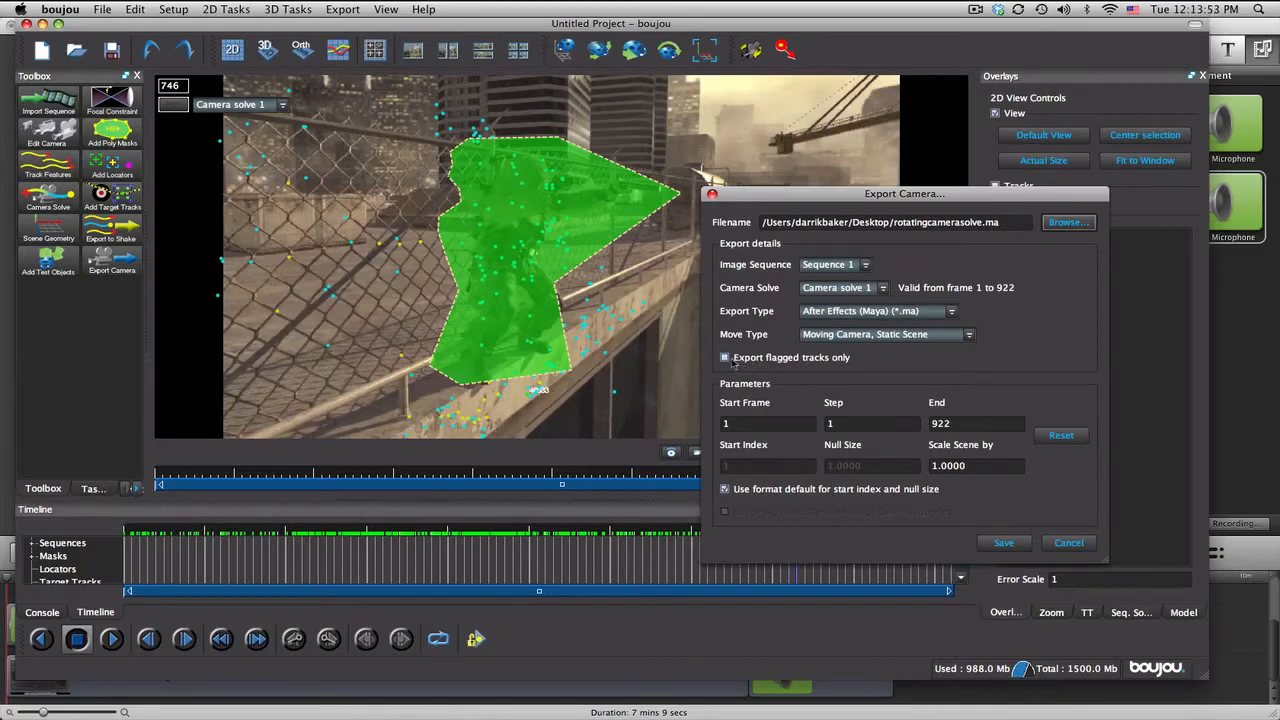
{"action": "left_click", "coordinate": [728, 359]}
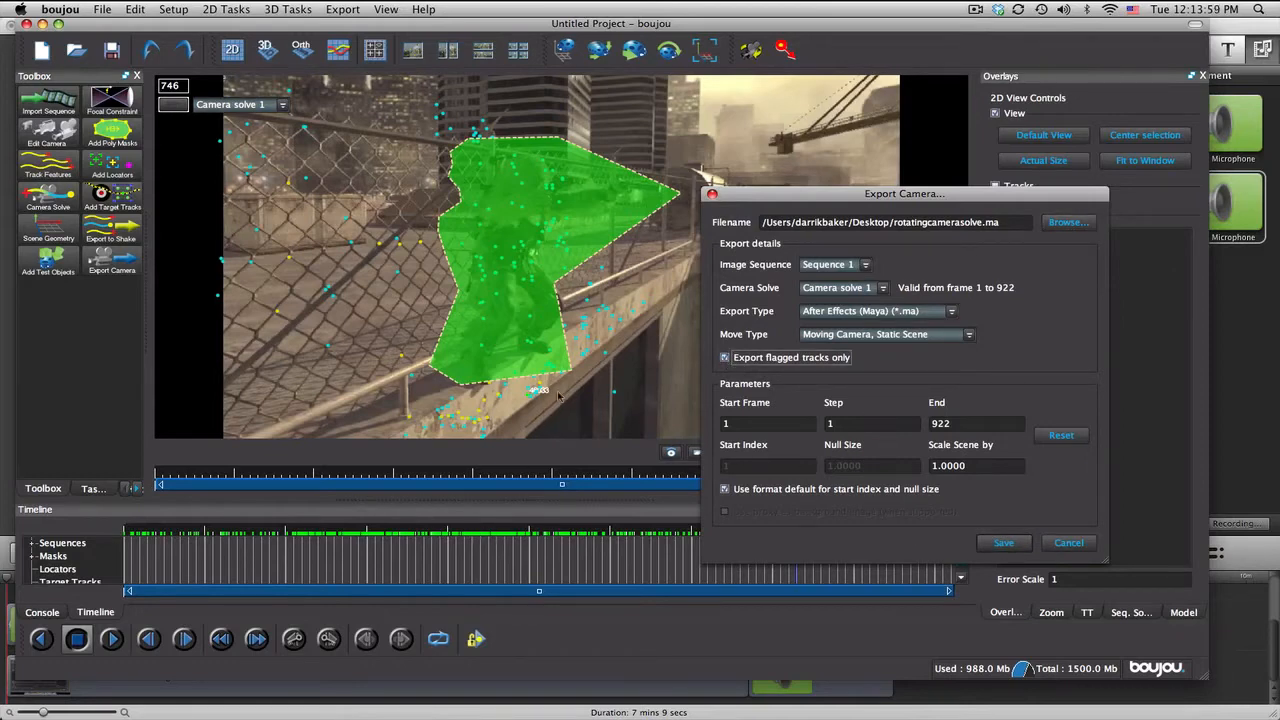
{"action": "left_click", "coordinate": [1068, 542]}
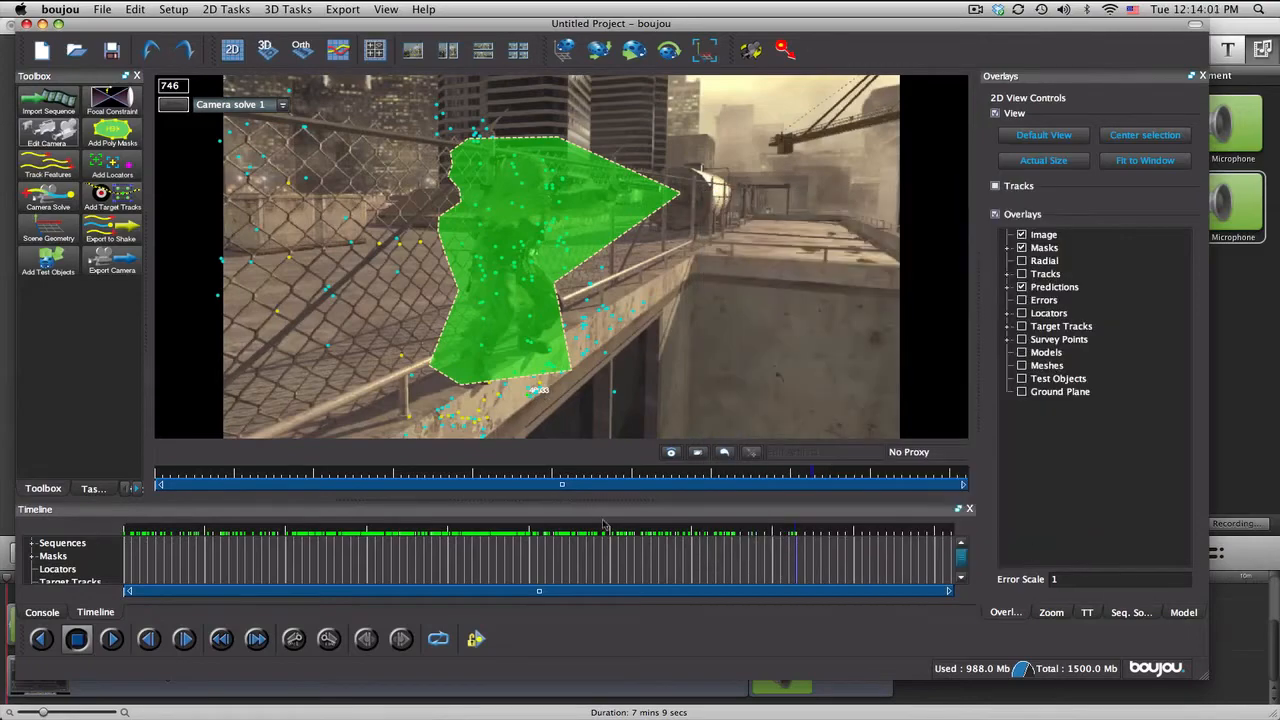
Step: Flag the origin track on the concrete ledge below the soldier's feet for export at frame 452
{"action": "mouse_move", "coordinate": [552, 534]}
{"action": "left_mouse_down"}
{"action": "mouse_move", "coordinate": [502, 534]}
{"action": "mouse_move", "coordinate": [529, 534]}
{"action": "left_mouse_up"}
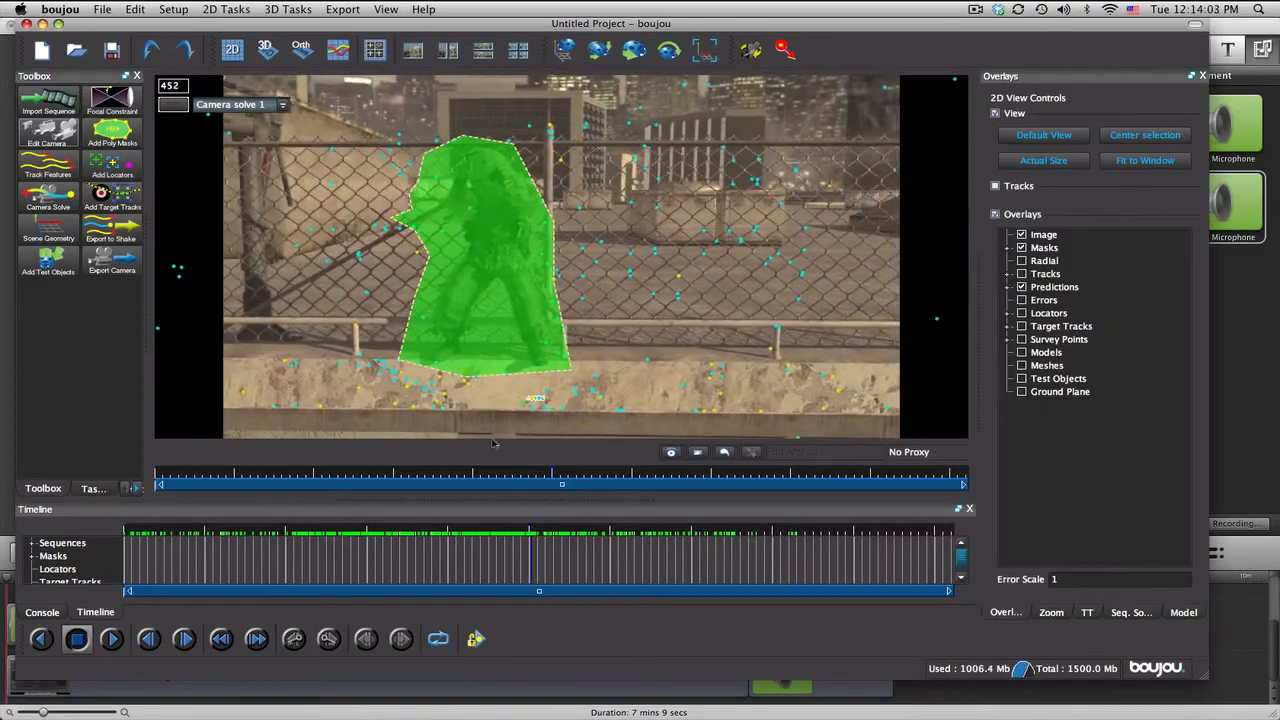
{"action": "right_click", "coordinate": [469, 388]}
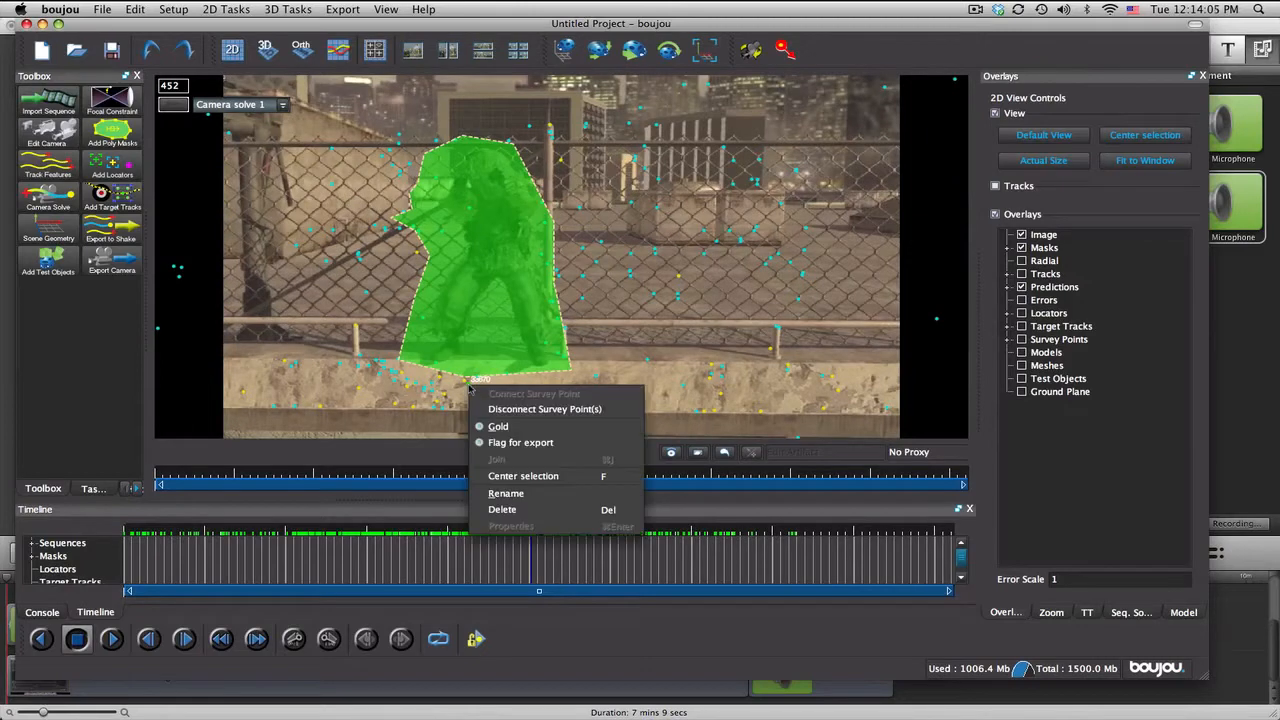
{"action": "left_click", "coordinate": [535, 444]}
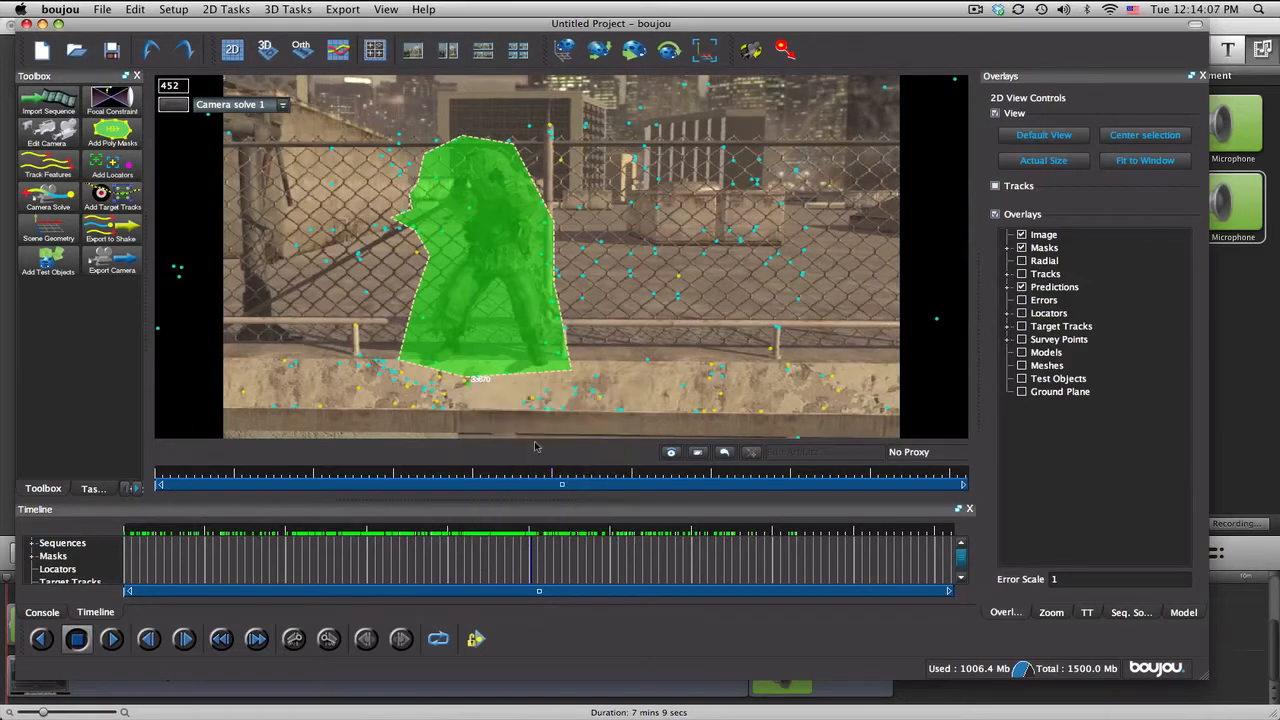
Step: Set up a camera solve export to the Desktop as rotatingcamerasolve in After Effects (Maya) (*.ma) format
{"action": "left_click", "coordinate": [352, 9]}
{"action": "left_click", "coordinate": [352, 30]}
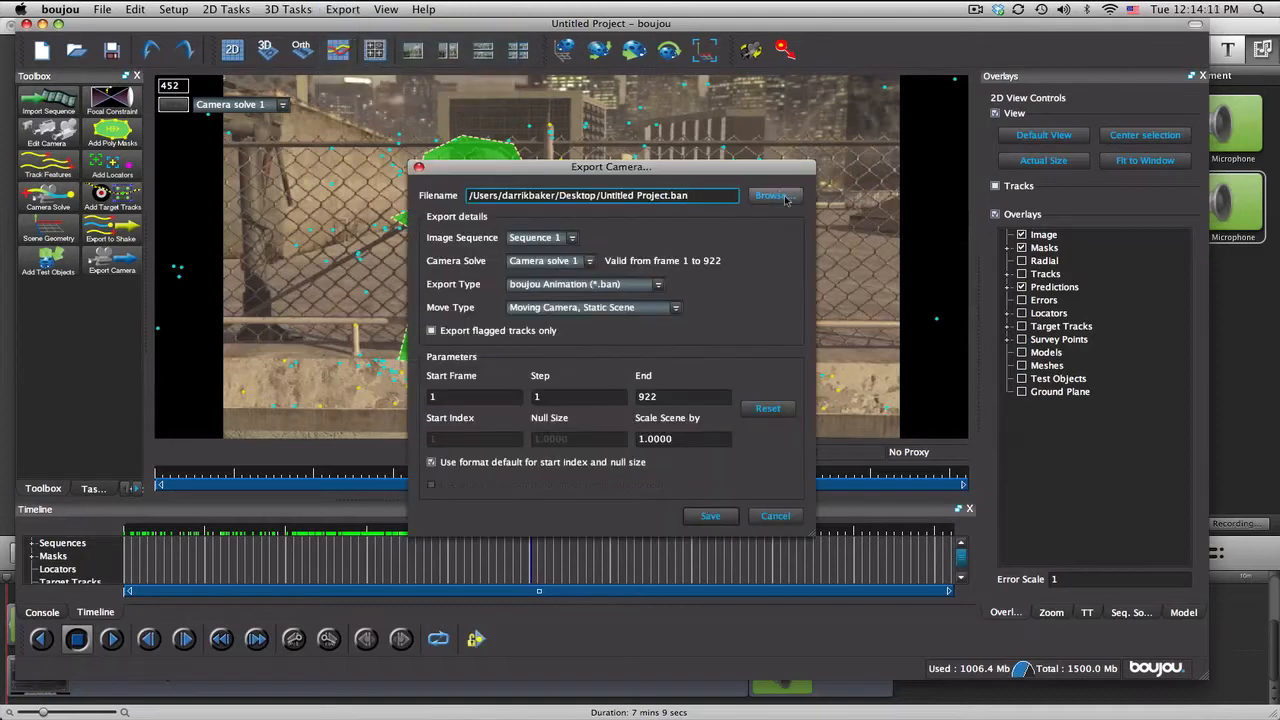
{"action": "left_click", "coordinate": [792, 194]}
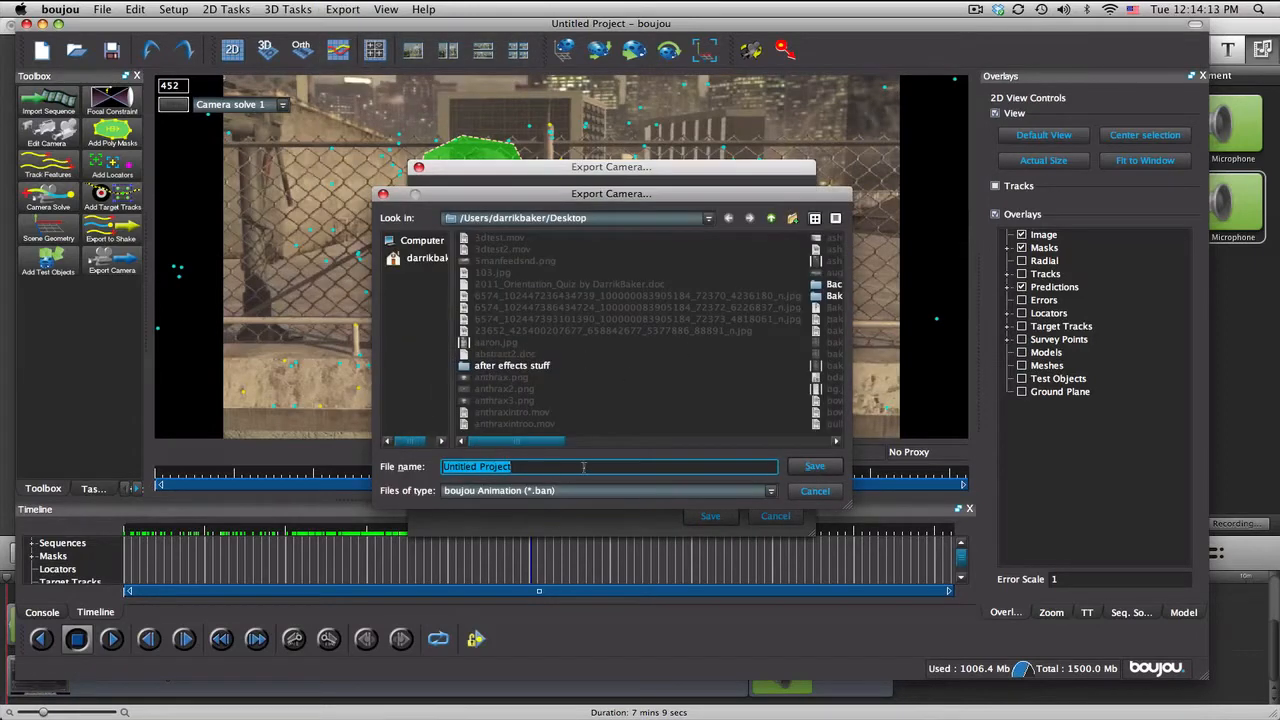
{"action": "type", "text": "ro"}
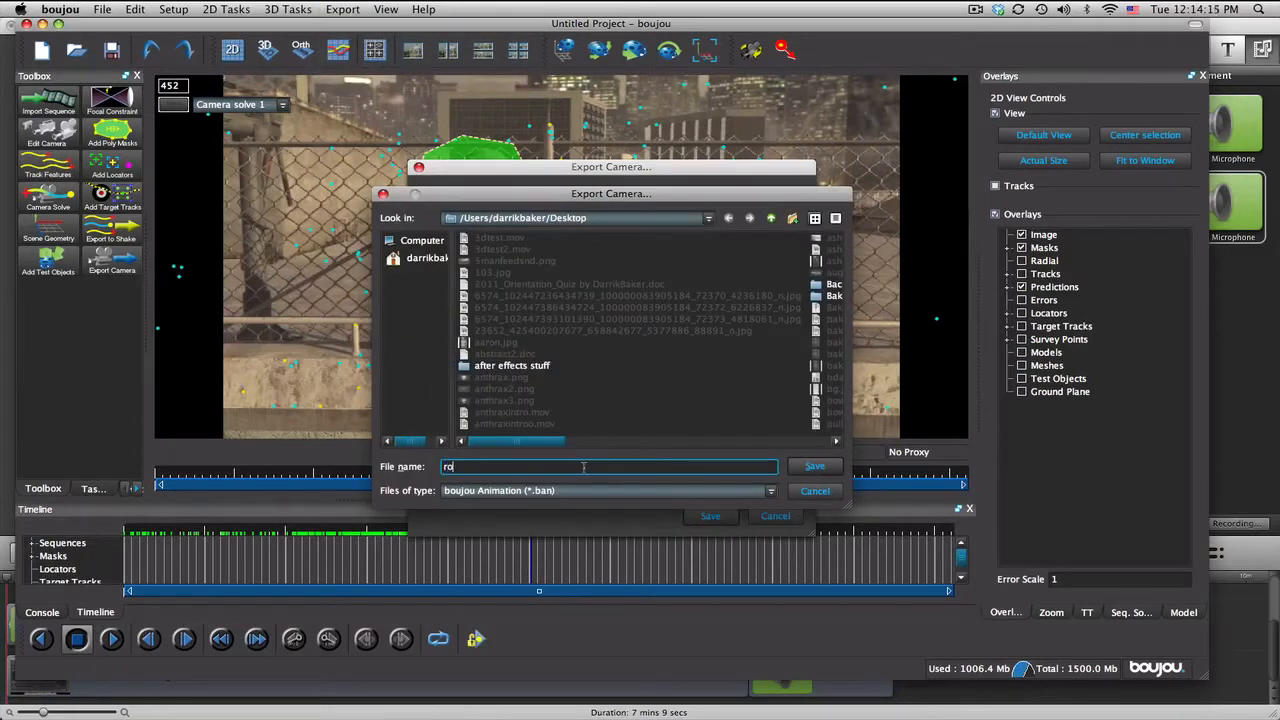
{"action": "type", "text": "tatingcamerasolve"}
{"action": "left_click", "coordinate": [583, 491]}
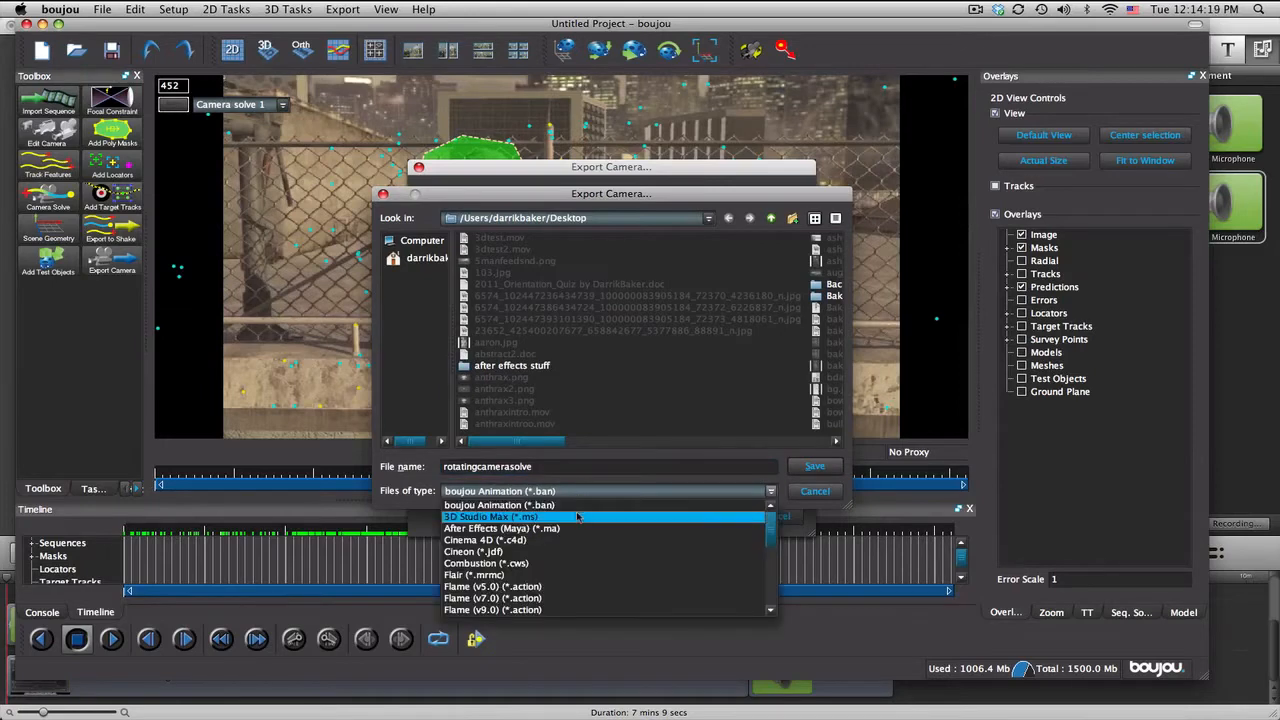
{"action": "left_click", "coordinate": [573, 527]}
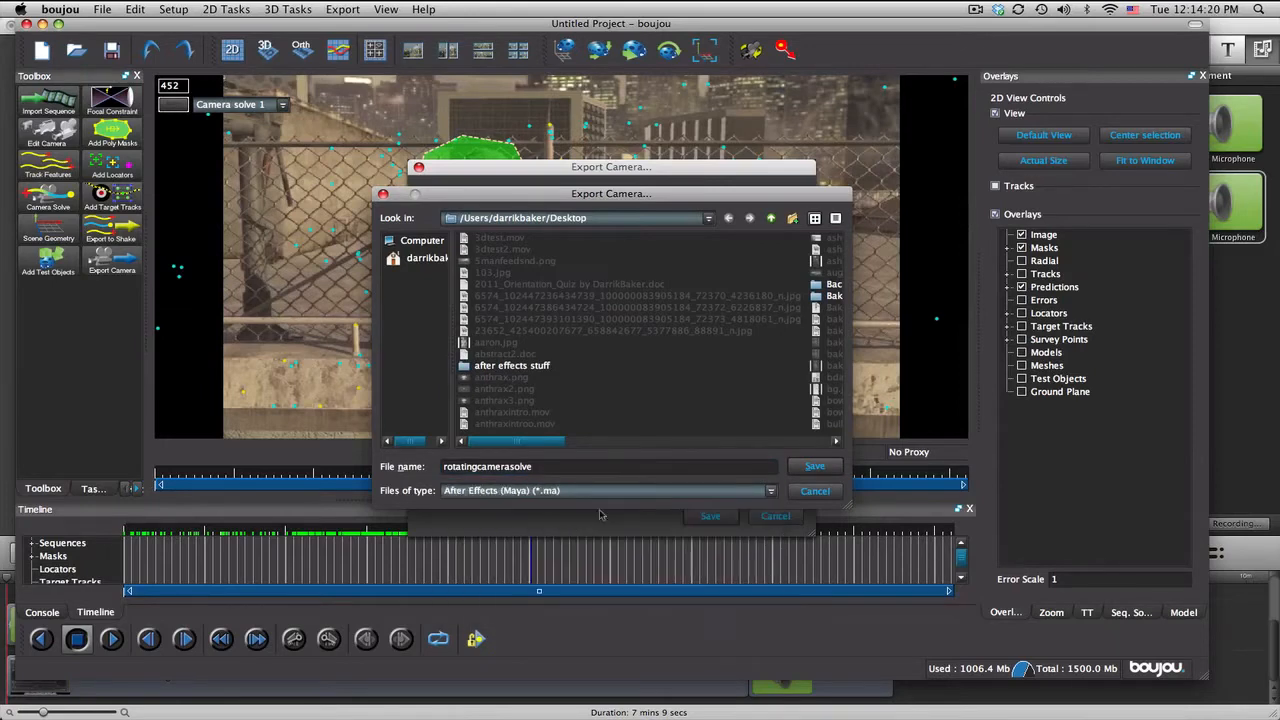
{"action": "left_click", "coordinate": [815, 468]}
Step: Limit the export to flagged tracks only, set the scene scale to 1000, and save the camera file
{"action": "left_click", "coordinate": [475, 336]}
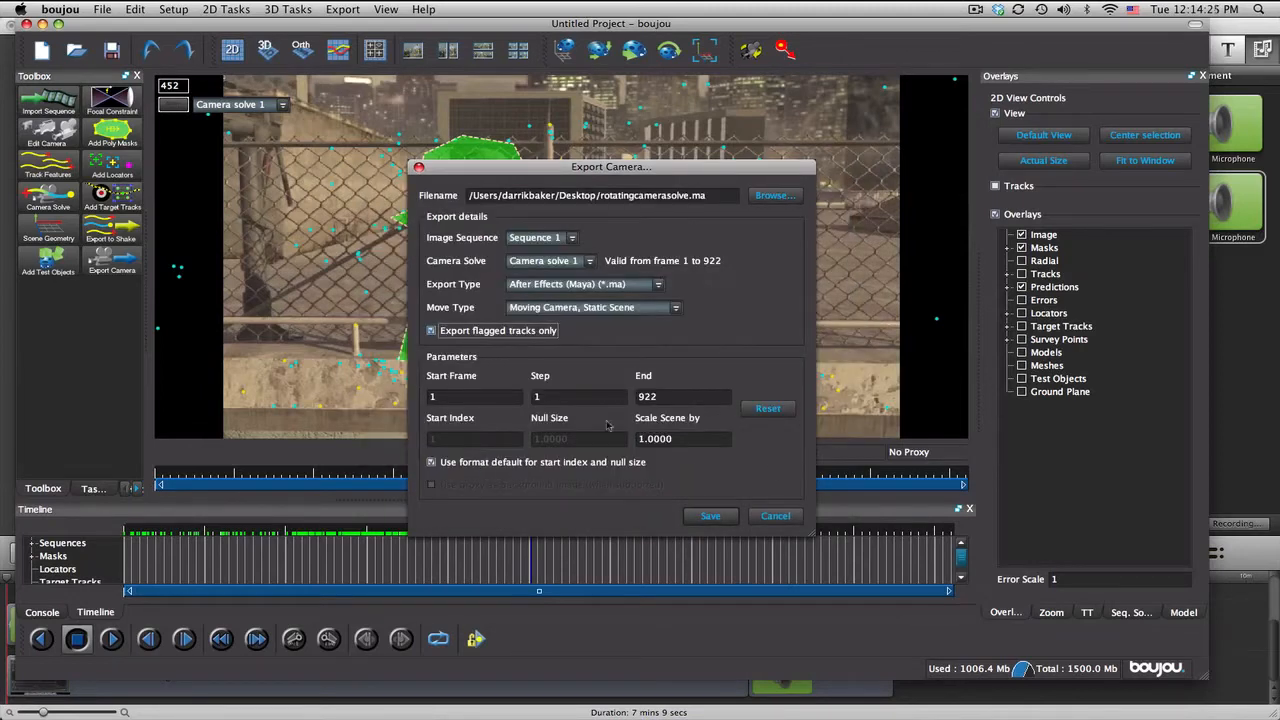
{"action": "left_click", "coordinate": [700, 442]}
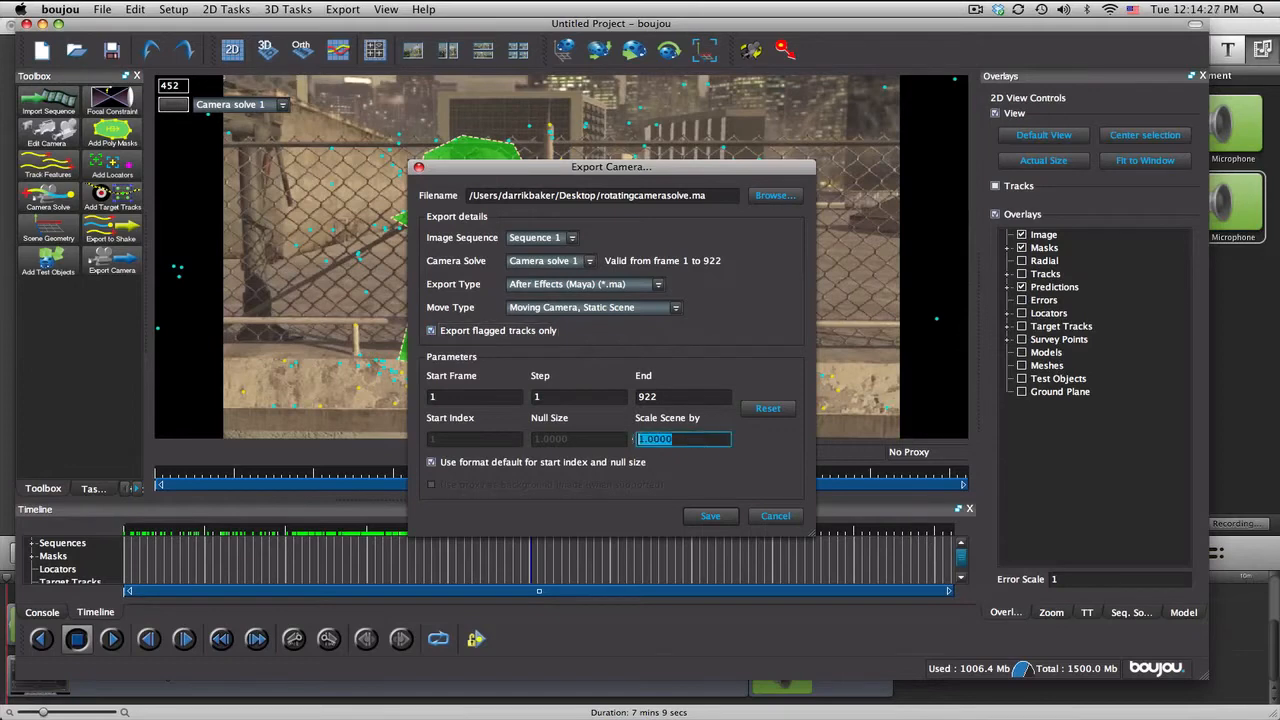
{"action": "type", "text": "10"}
{"action": "double_click", "coordinate": [663, 439]}
{"action": "left_click_drag", "start_coordinate": [667, 166], "coordinate": [989, 220]}
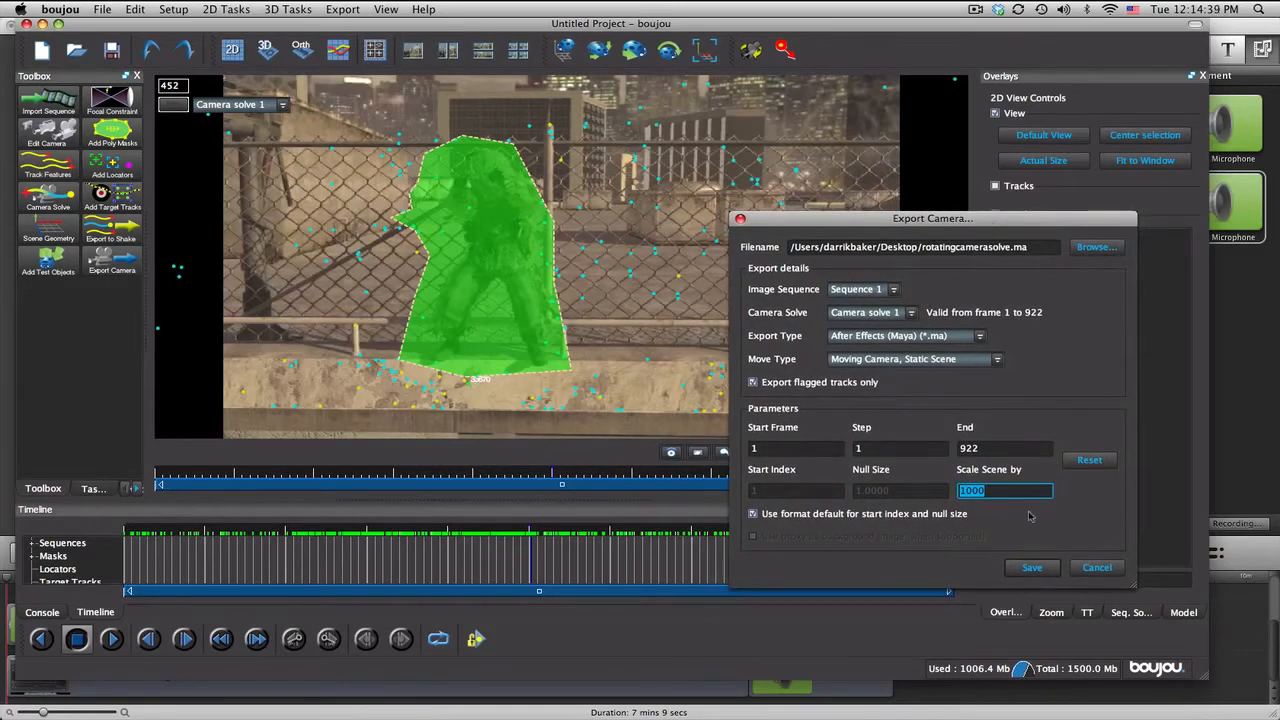
{"action": "left_click", "coordinate": [998, 494]}
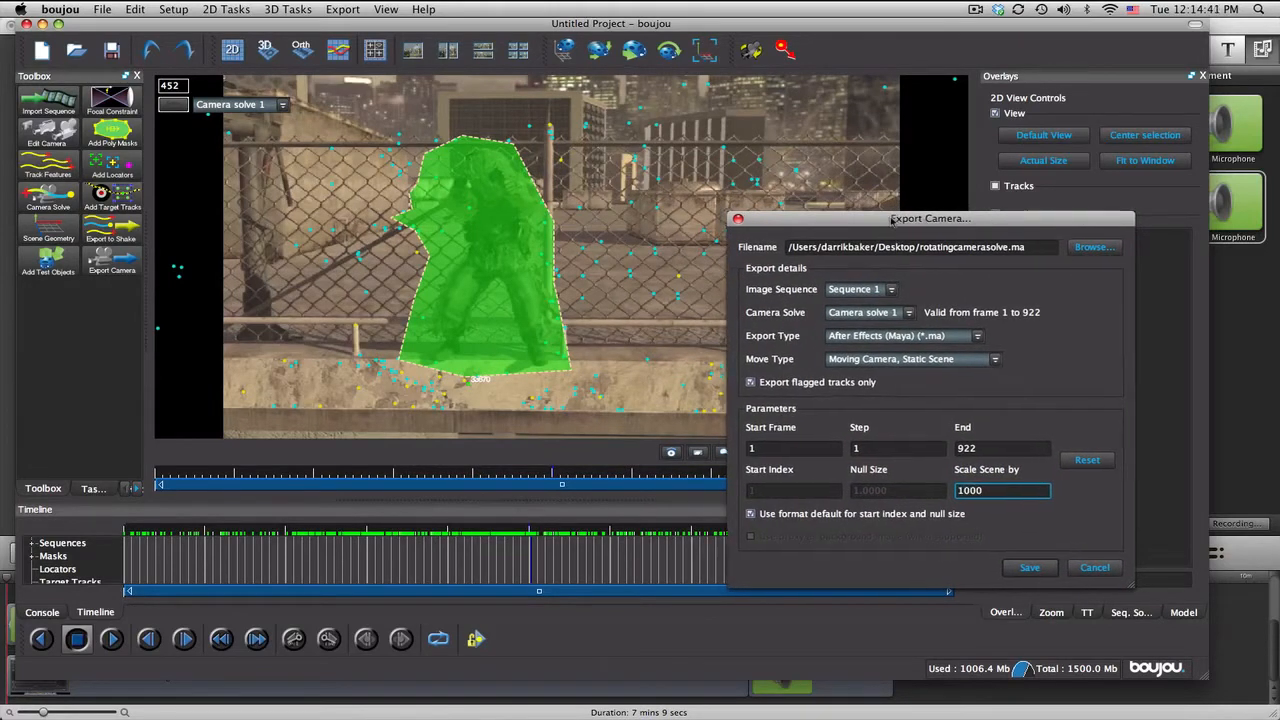
{"action": "left_click_drag", "start_coordinate": [899, 221], "coordinate": [817, 223]}
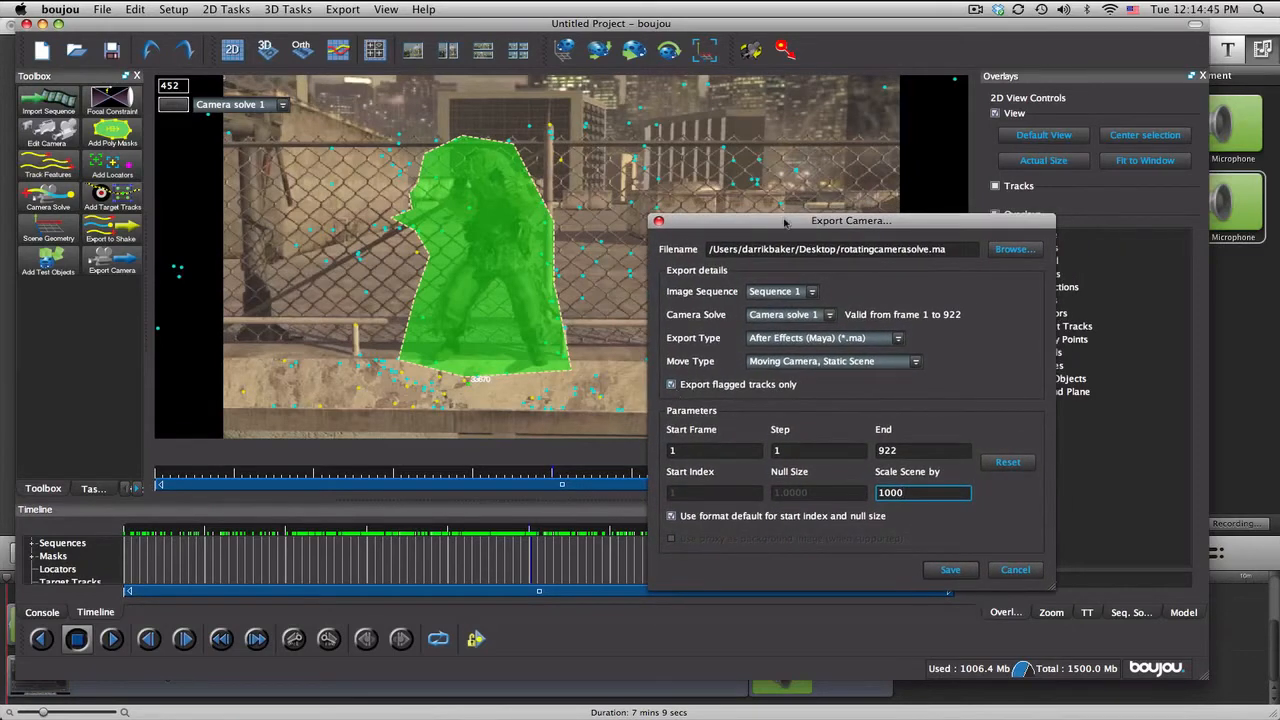
{"action": "left_click", "coordinate": [948, 570]}
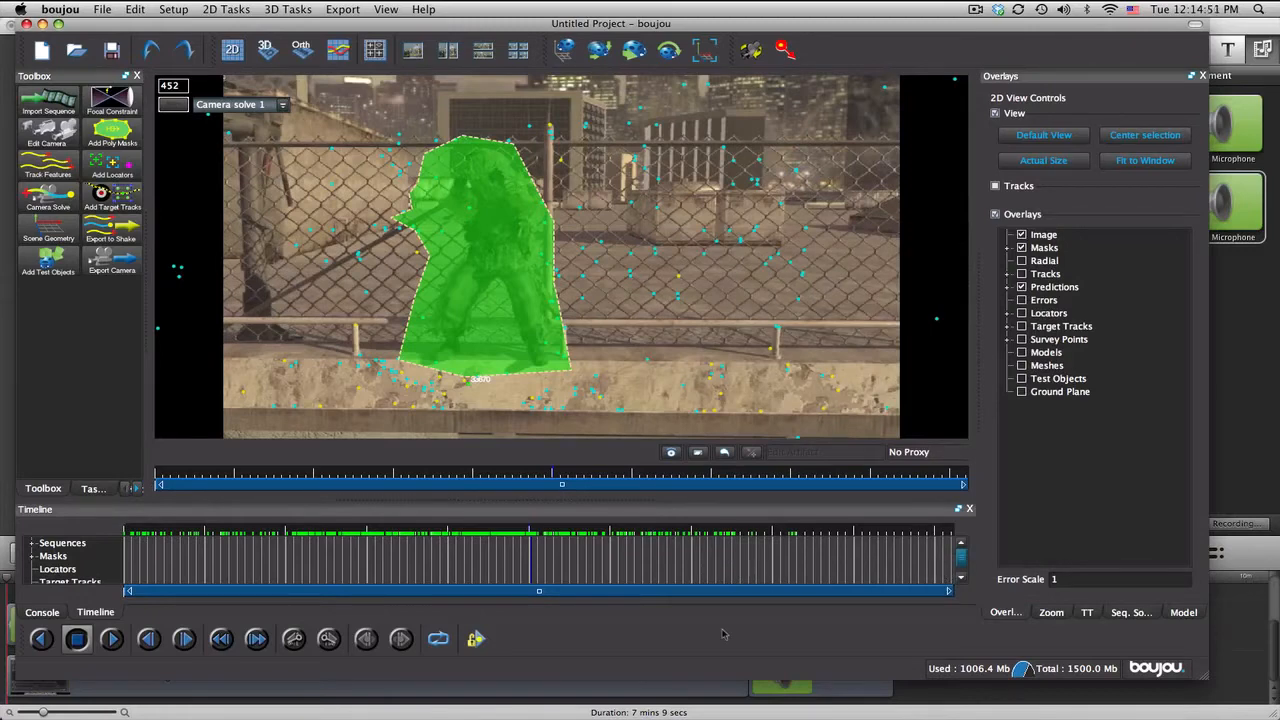
{"action": "scroll", "coordinate": [724, 634], "scroll_direction": "up", "scroll_amount": 1}
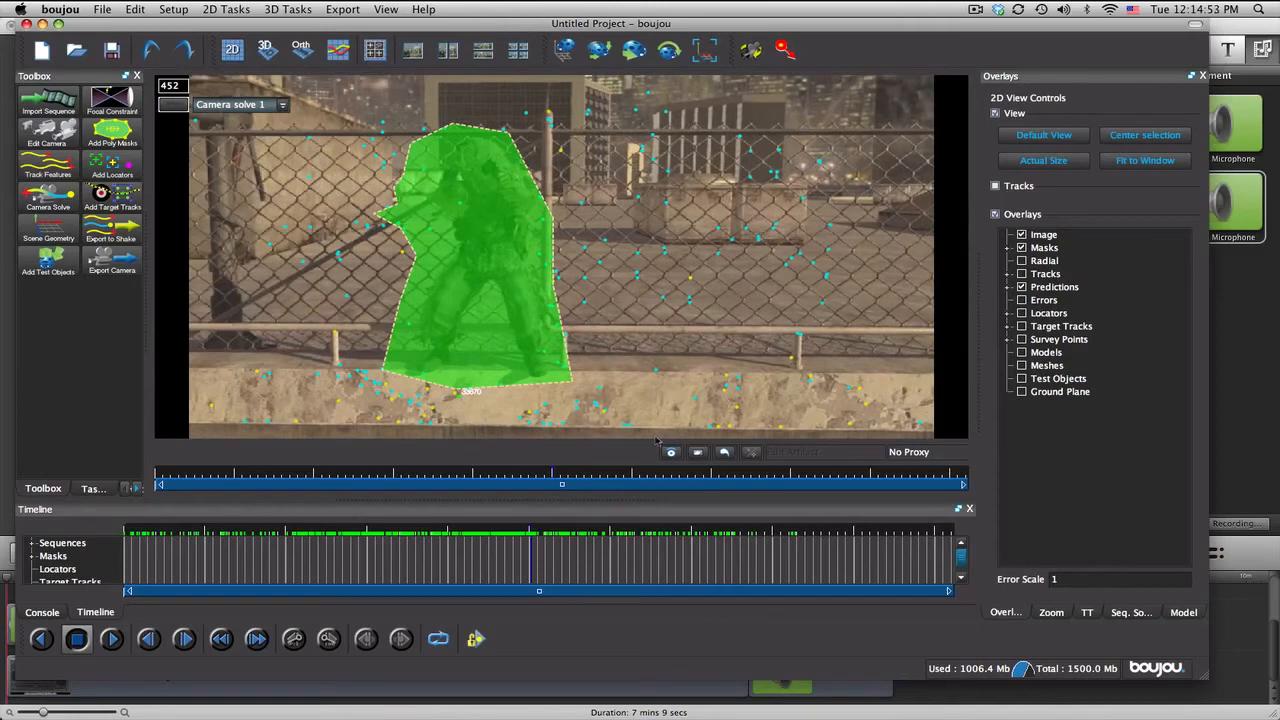